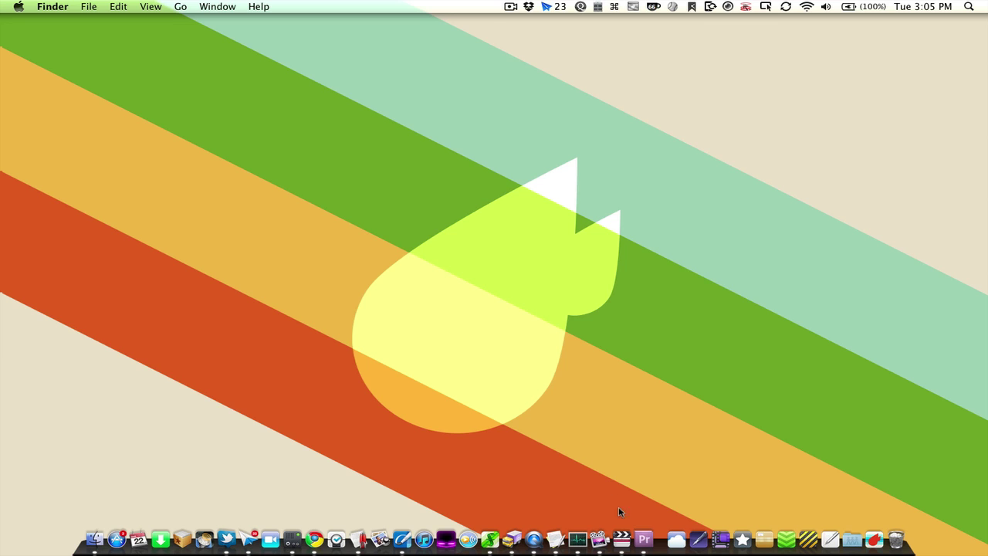
Step: Switch to Final Cut Pro and create a new project
{"action": "left_click", "coordinate": [622, 538]}
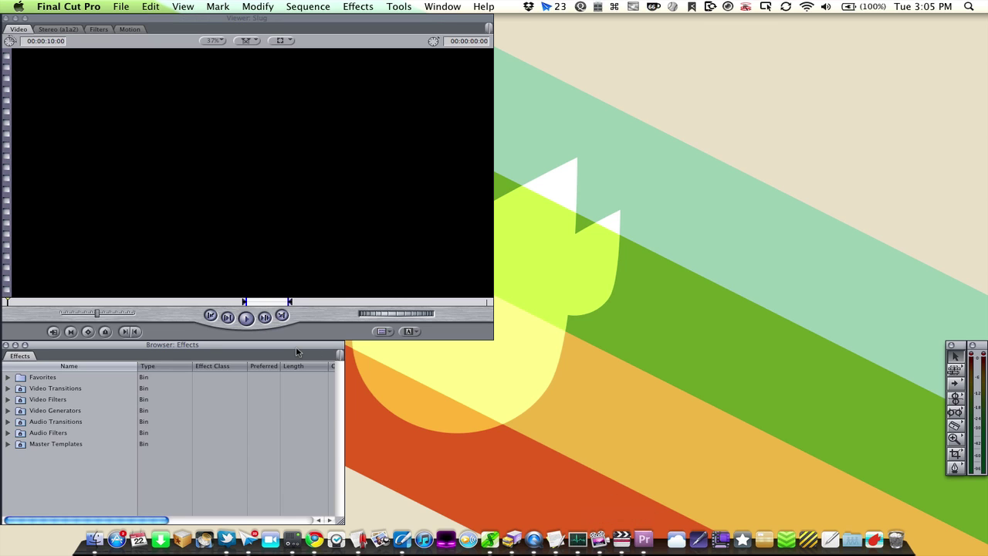
{"action": "left_click", "coordinate": [121, 7]}
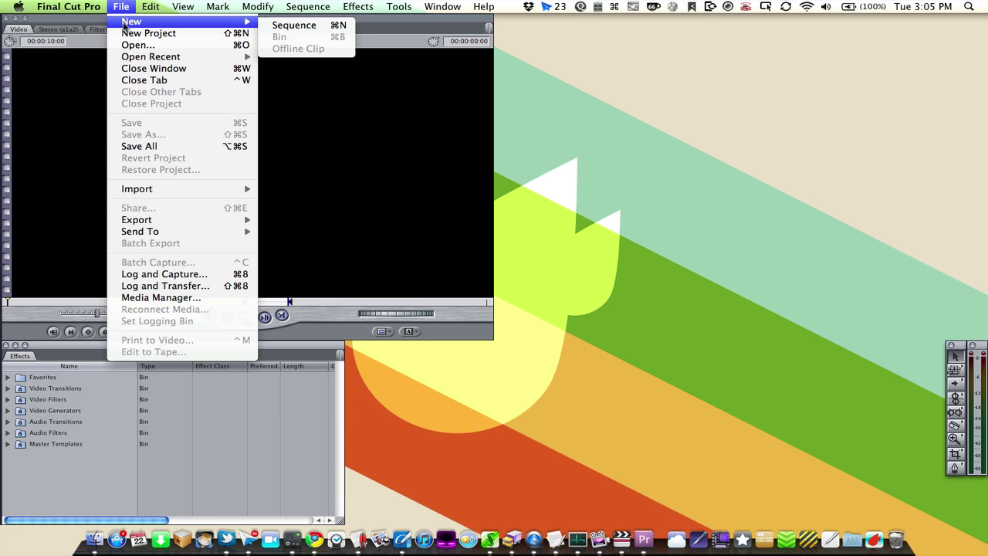
{"action": "left_click", "coordinate": [119, 33]}
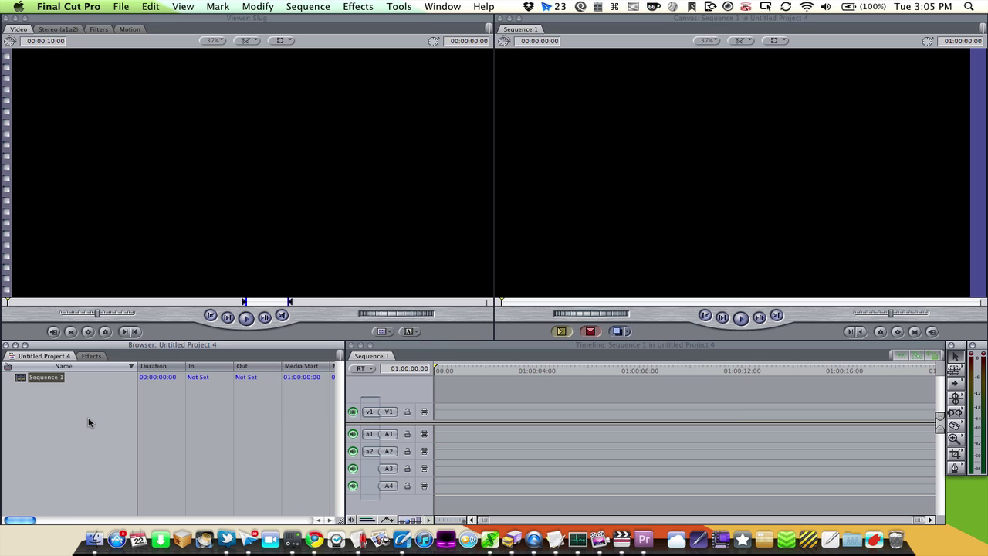
Step: Save the new project as "Demo Project Attempt 4" in the To Be Archived folder
{"action": "key", "text": "super+s"}
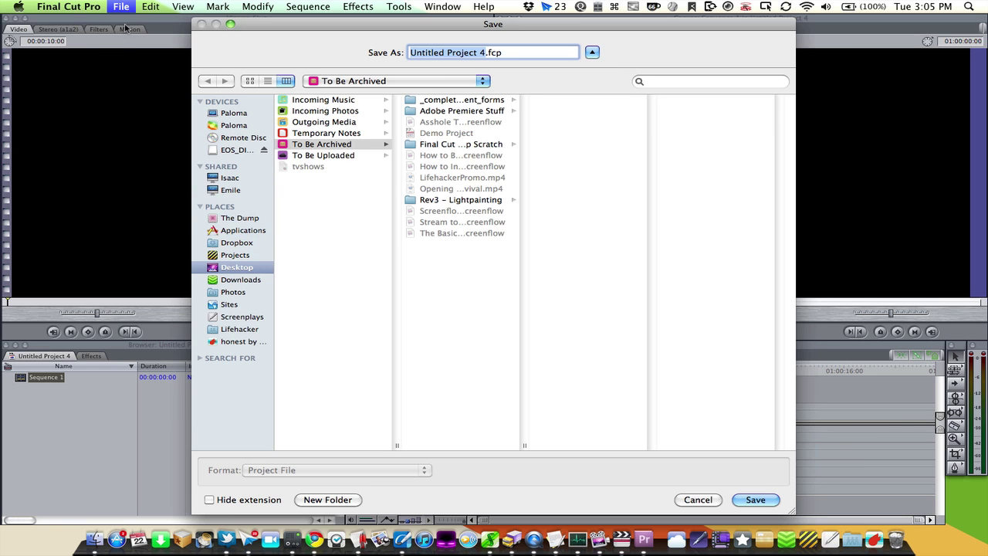
{"action": "type", "text": "Demo "}
{"action": "type", "text": "Project Attem"}
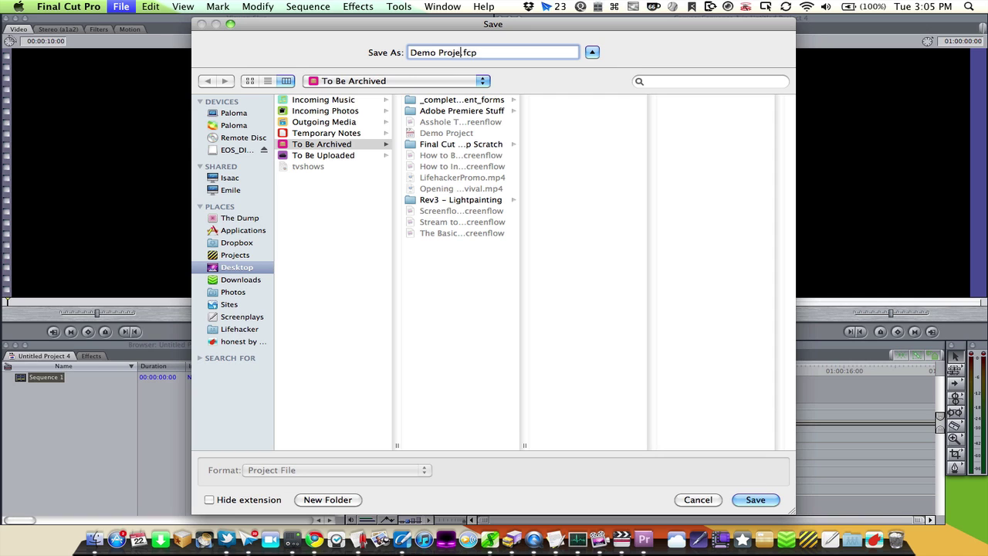
{"action": "type", "text": "pt 4"}
{"action": "key", "text": "Return"}
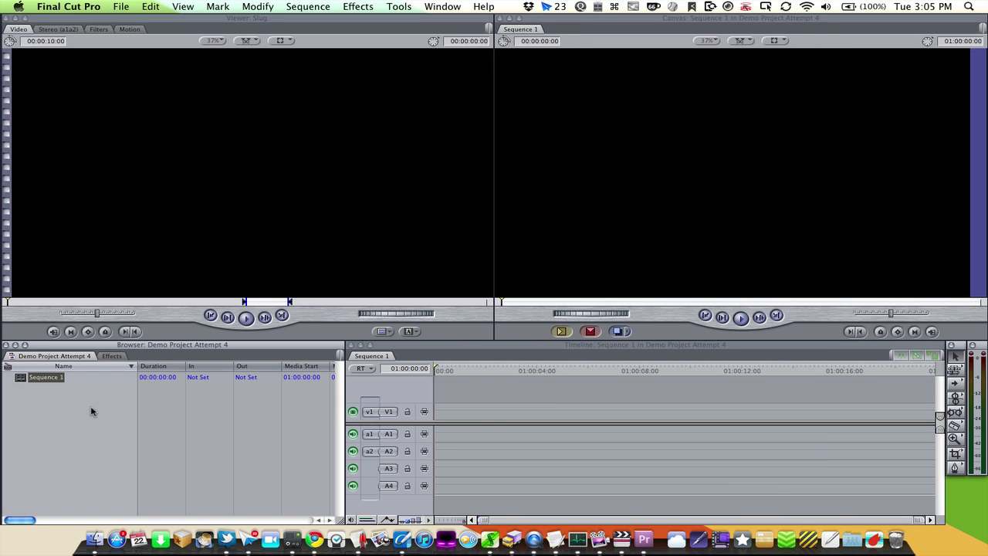
Step: Open Sequence 1 from the project browser in the timeline and clear the browser selection
{"action": "double_click", "coordinate": [20, 378]}
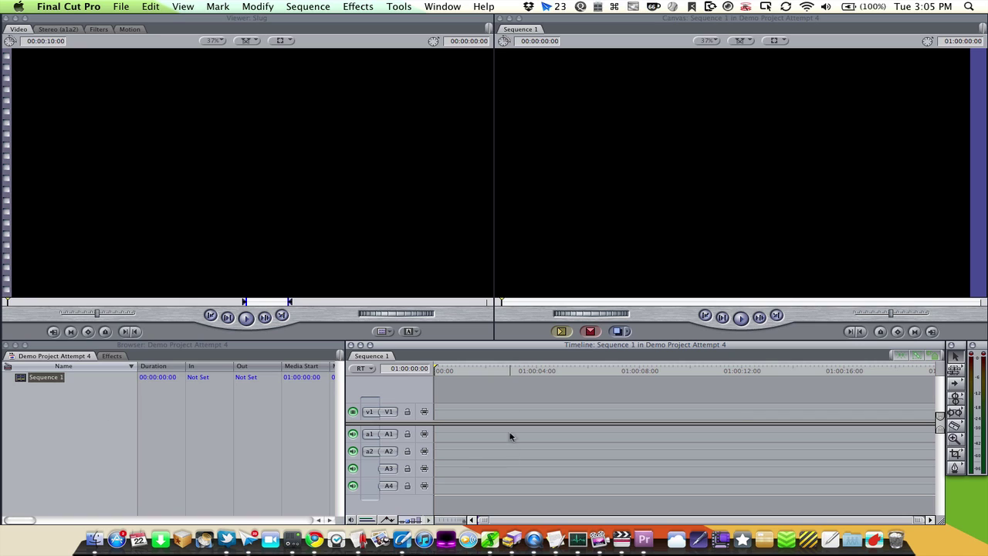
{"action": "left_click", "coordinate": [101, 437]}
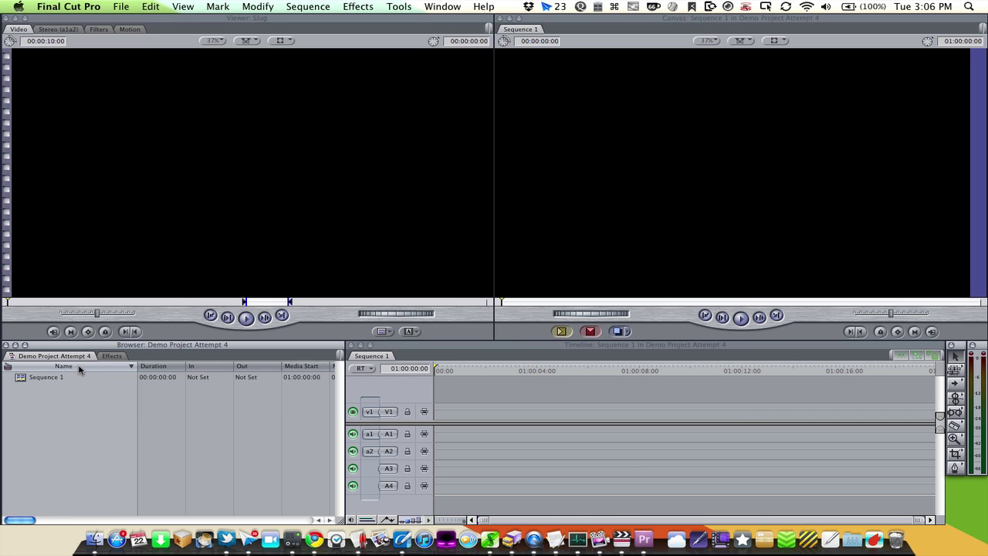
Step: Examine the user preferences for general, editing, labels, timeline, render control and audio output options
{"action": "left_click", "coordinate": [119, 9]}
{"action": "mouse_move", "coordinate": [91, 8]}
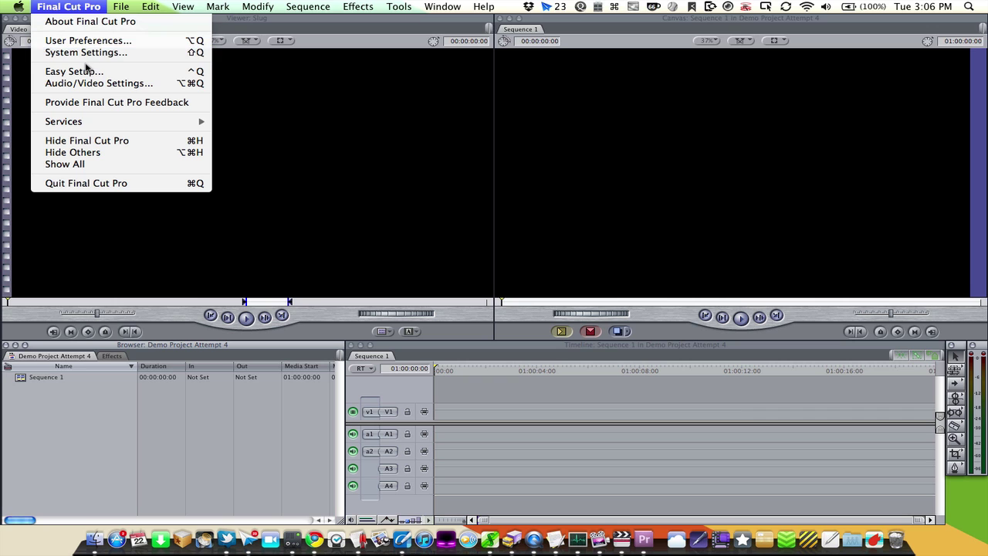
{"action": "left_click", "coordinate": [98, 42]}
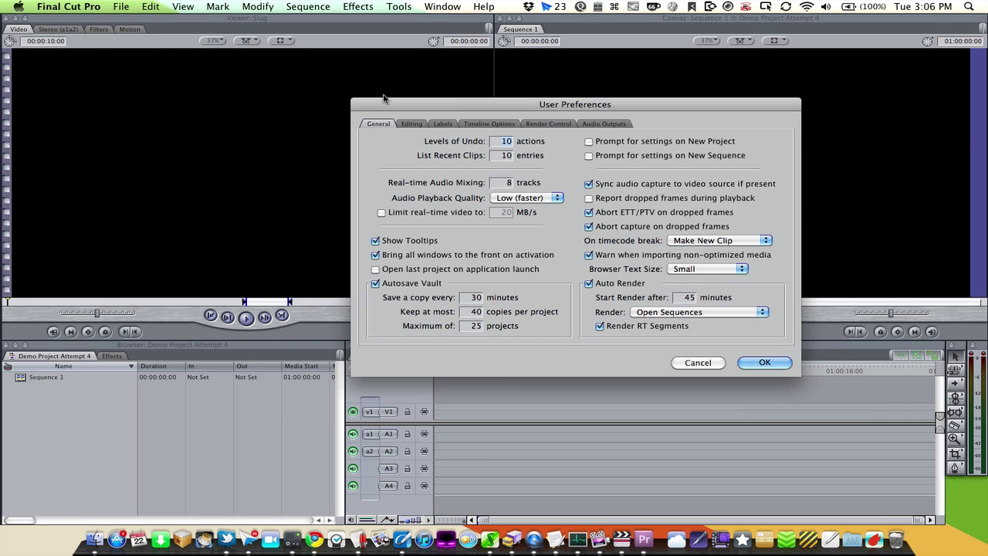
{"action": "left_click_drag", "start_coordinate": [382, 104], "coordinate": [358, 109]}
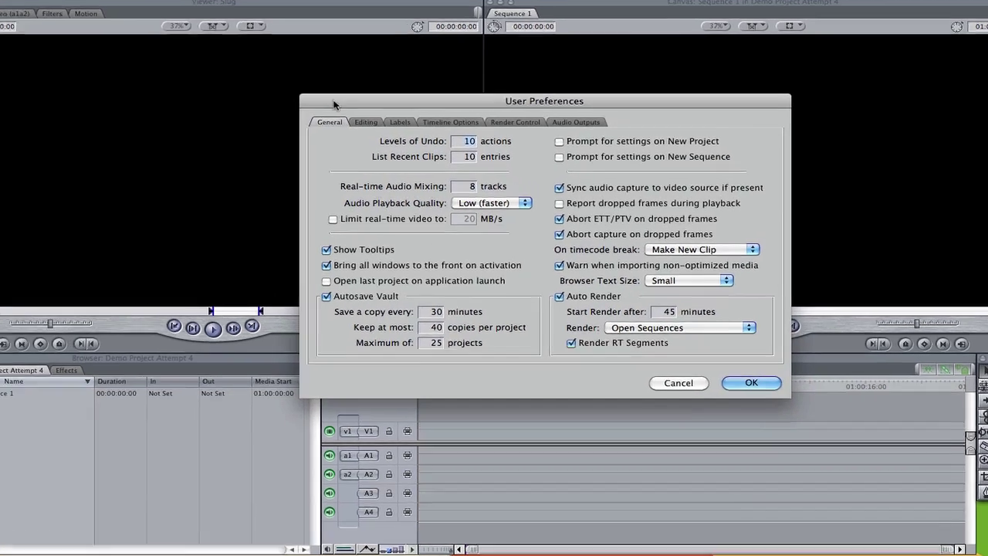
{"action": "left_click", "coordinate": [390, 128]}
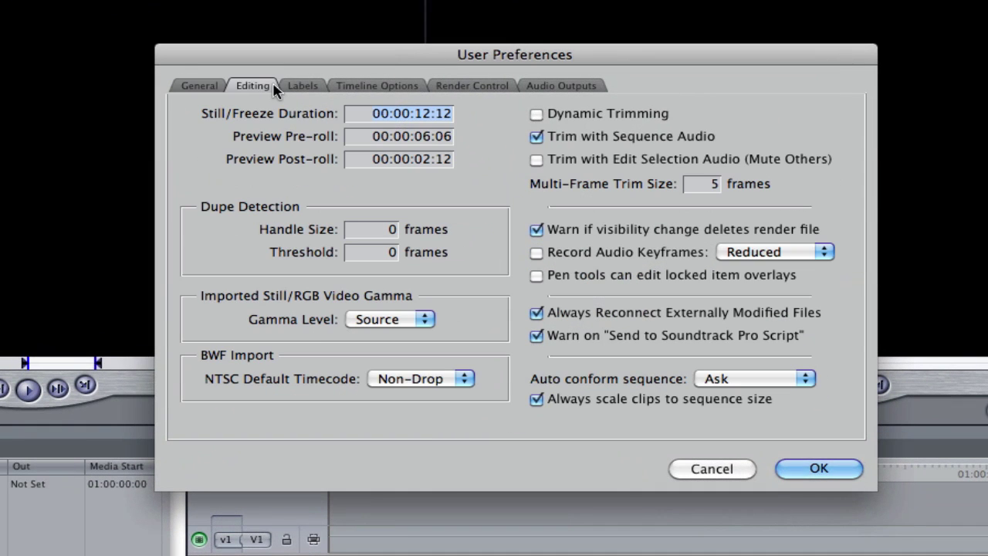
{"action": "left_click", "coordinate": [306, 88]}
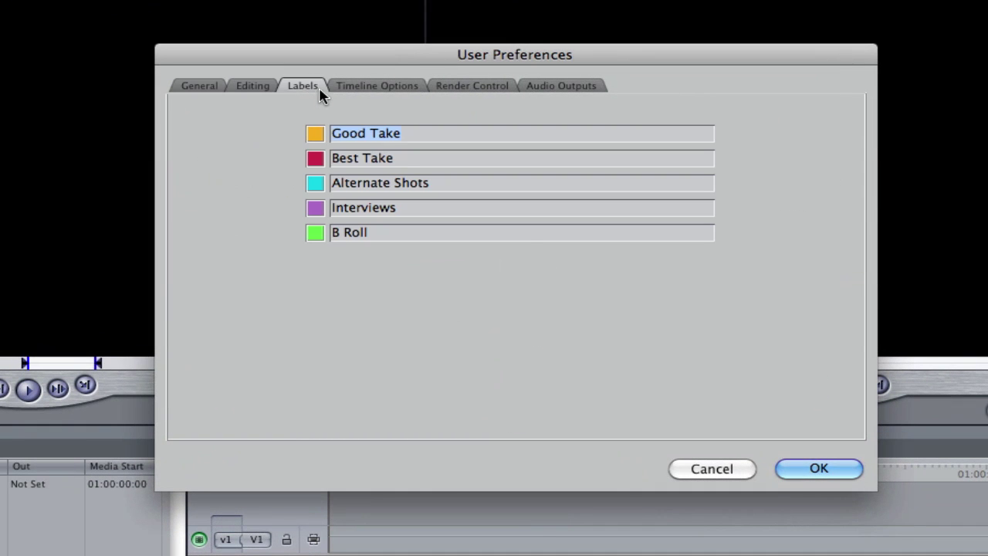
{"action": "left_click", "coordinate": [361, 91]}
{"action": "left_click", "coordinate": [461, 94]}
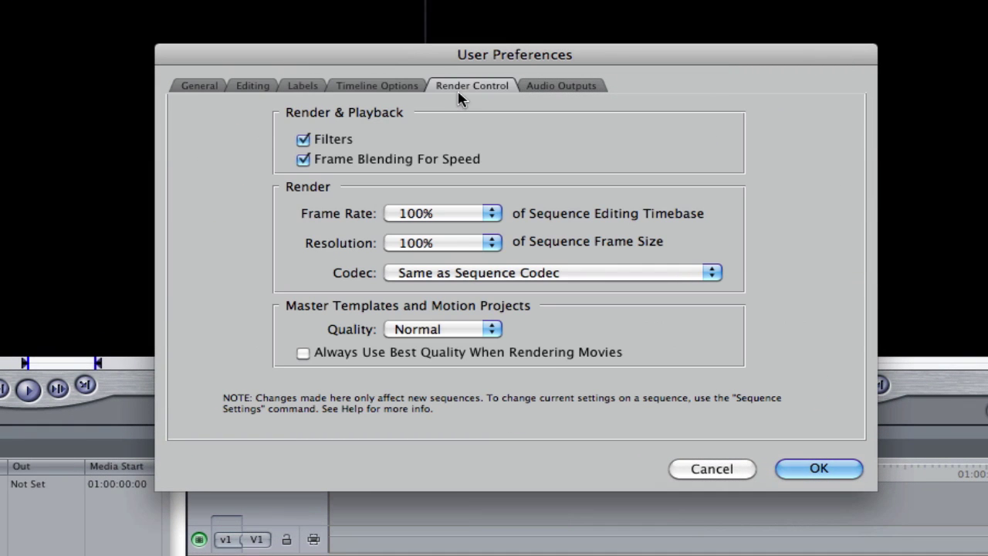
{"action": "left_click", "coordinate": [561, 90]}
{"action": "left_click", "coordinate": [215, 91]}
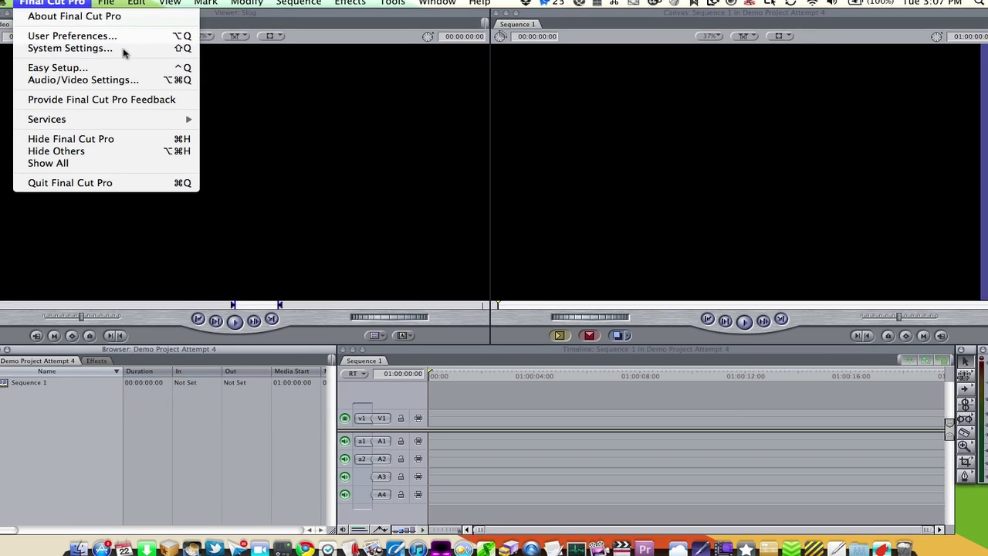
Step: Set the first scratch disk in the system settings to the Final Cut Temp Scratch folder
{"action": "left_click", "coordinate": [128, 52]}
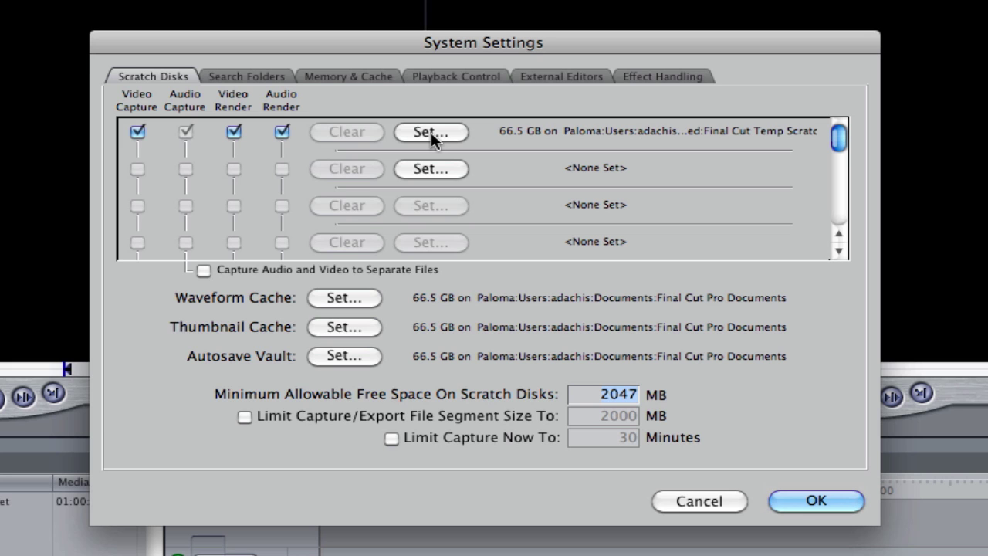
{"action": "left_click", "coordinate": [431, 132]}
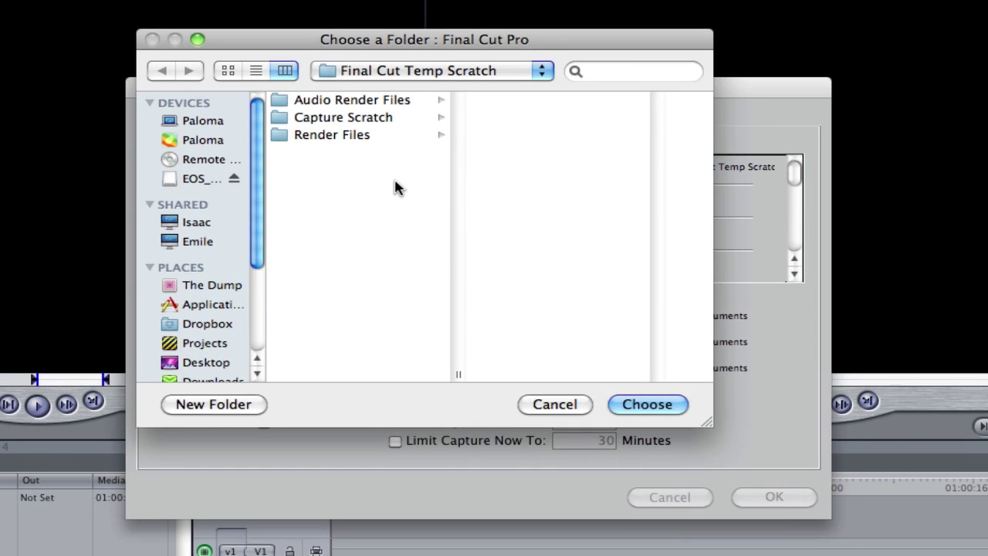
{"action": "left_click", "coordinate": [411, 77]}
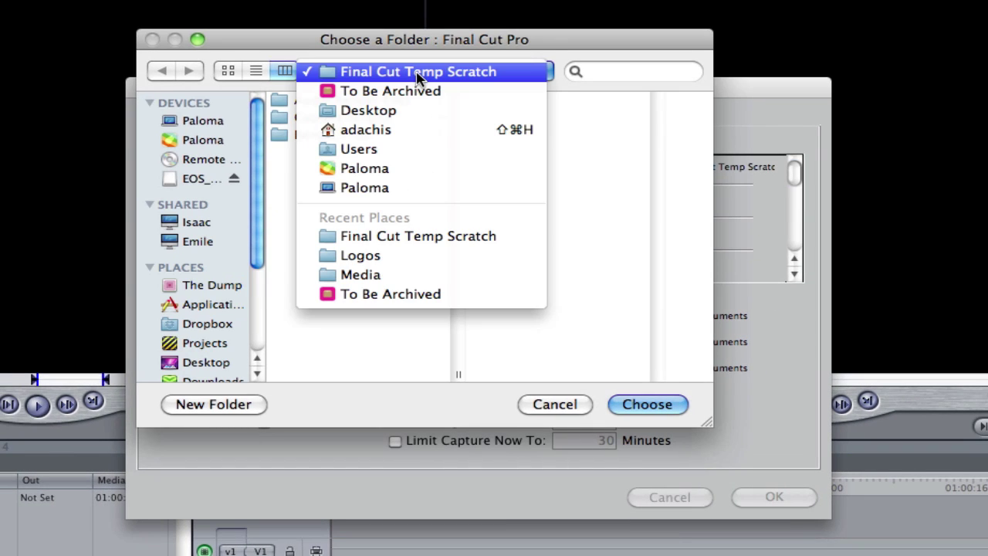
{"action": "left_click", "coordinate": [417, 73]}
{"action": "left_click", "coordinate": [647, 408]}
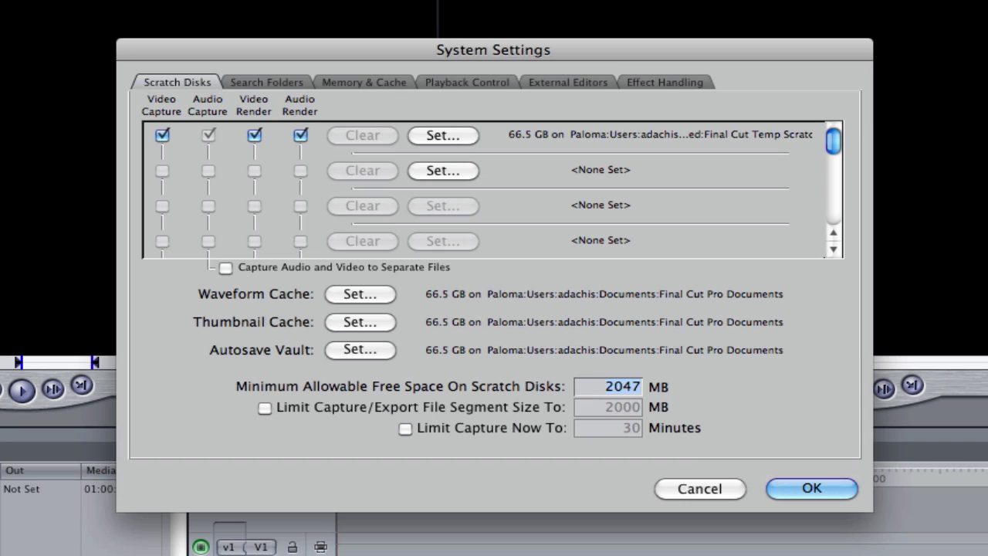
Step: Examine the system settings for search folders, memory and cache, and playback control
{"action": "left_click", "coordinate": [0, 0]}
{"action": "left_click", "coordinate": [294, 82]}
{"action": "left_click", "coordinate": [371, 83]}
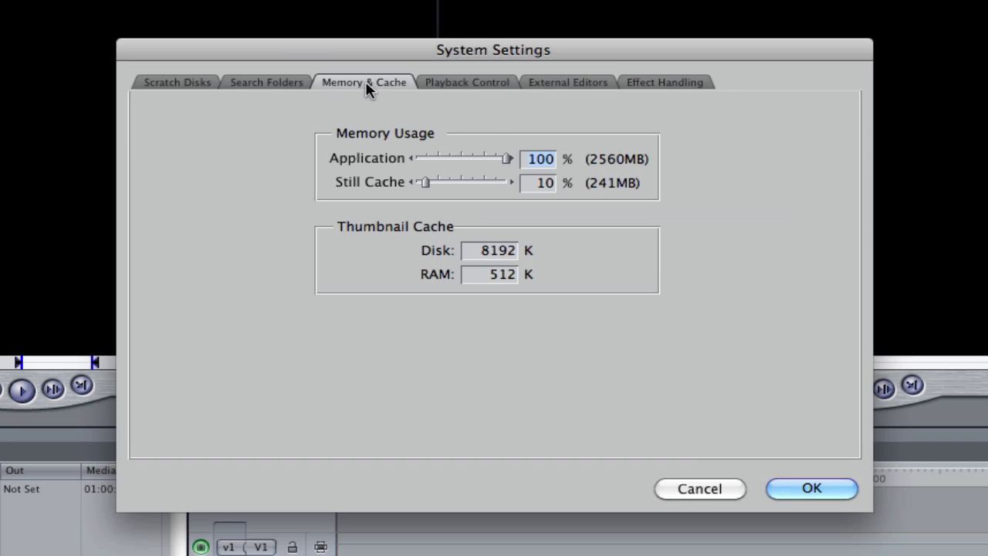
{"action": "left_click", "coordinate": [453, 85]}
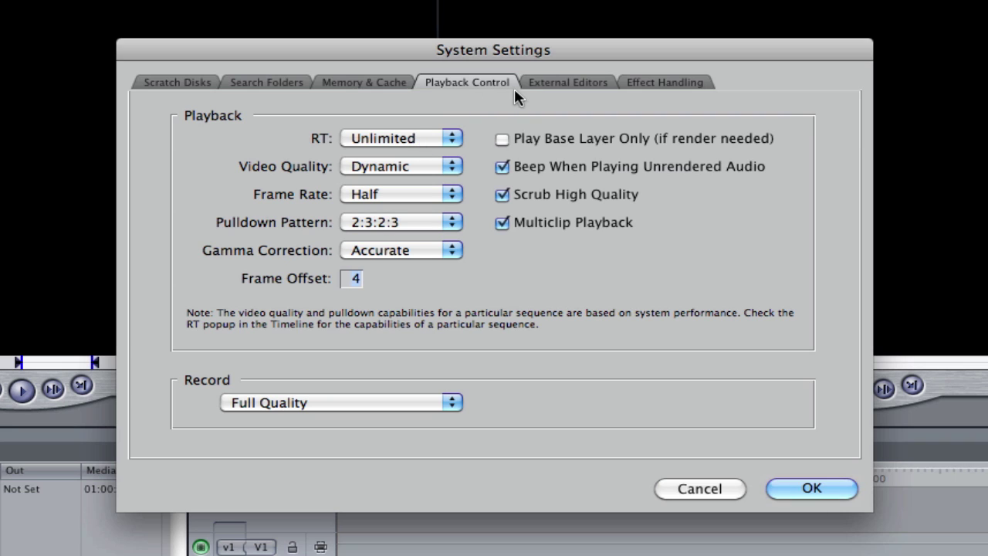
Step: Switch the RT playback mode to Safe and back to Unlimited
{"action": "left_click", "coordinate": [443, 138]}
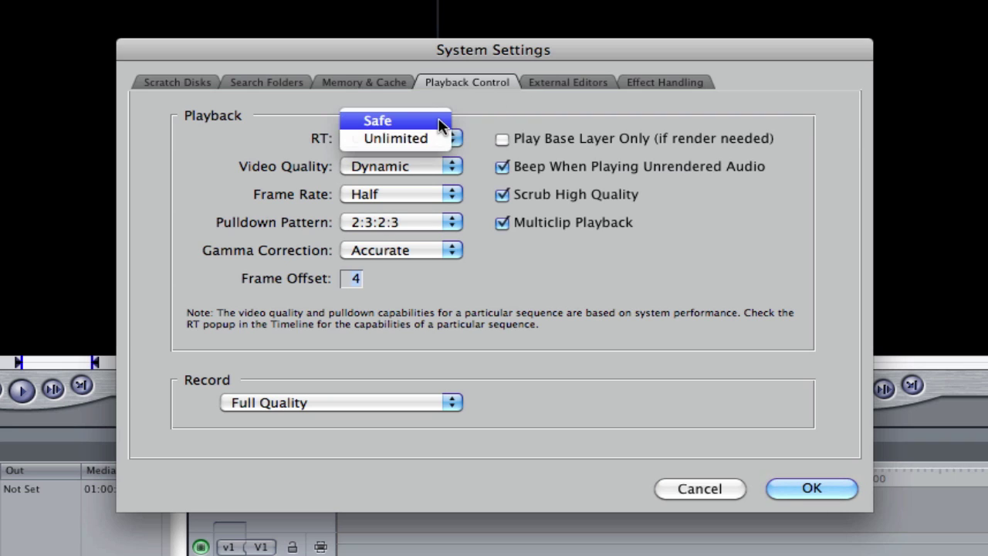
{"action": "left_click", "coordinate": [439, 121]}
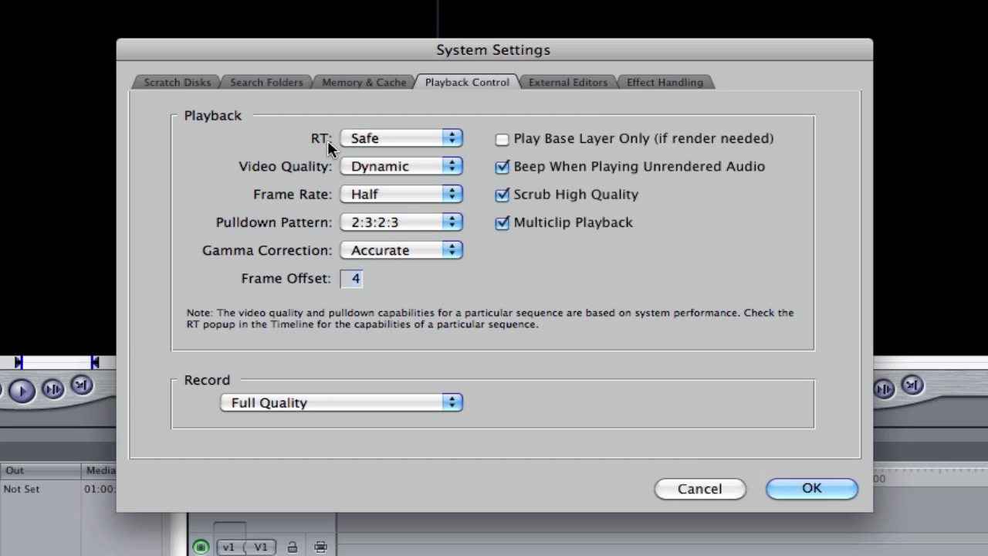
{"action": "left_click", "coordinate": [404, 135]}
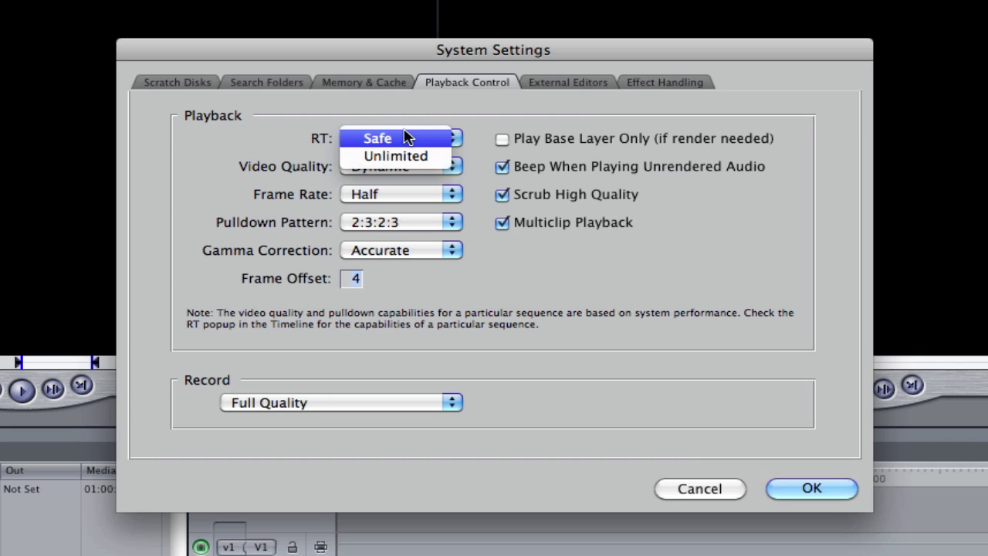
{"action": "left_click", "coordinate": [409, 156]}
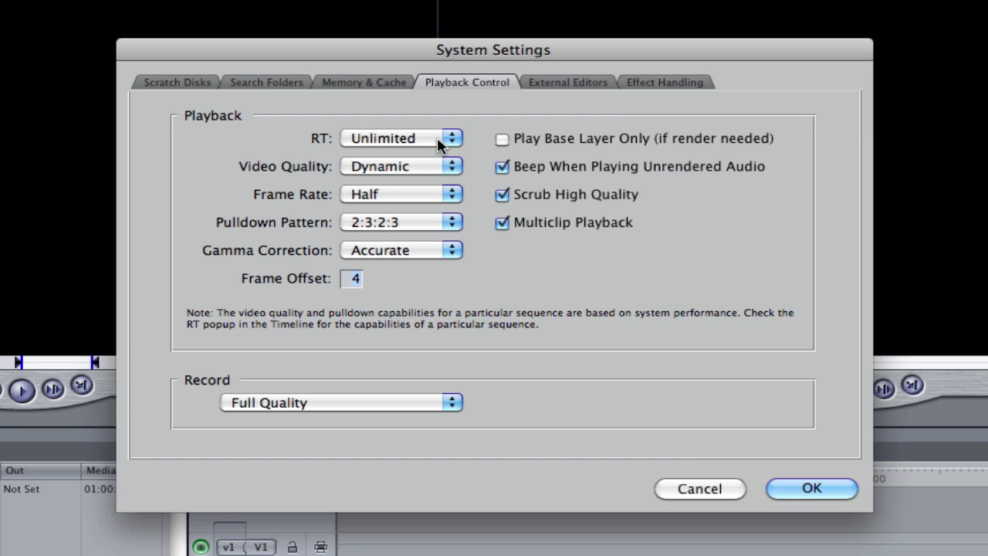
Step: Review the external editor and effect handling settings, and accept the system settings
{"action": "left_click", "coordinate": [567, 83]}
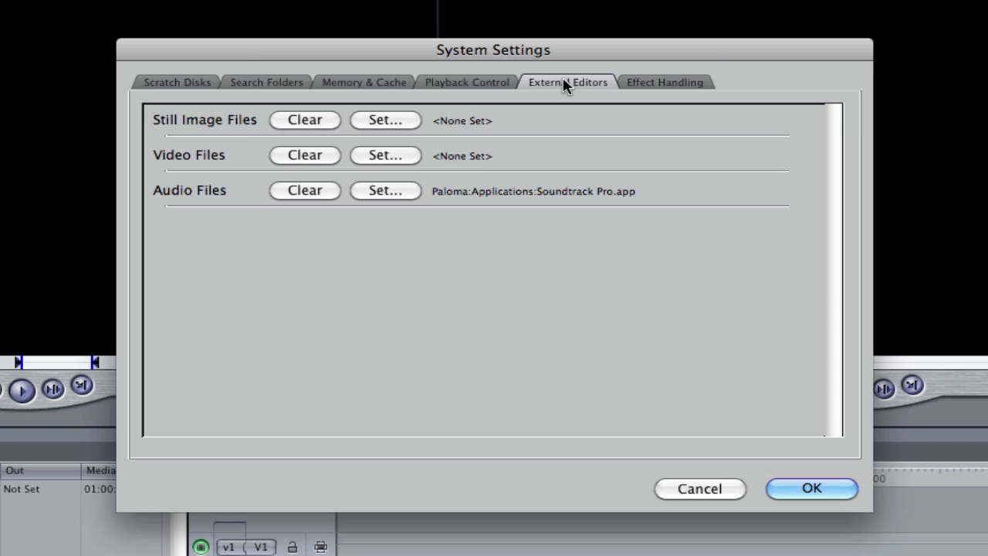
{"action": "left_click", "coordinate": [645, 81]}
{"action": "scroll", "coordinate": [569, 147], "scroll_direction": "down", "scroll_amount": 20}
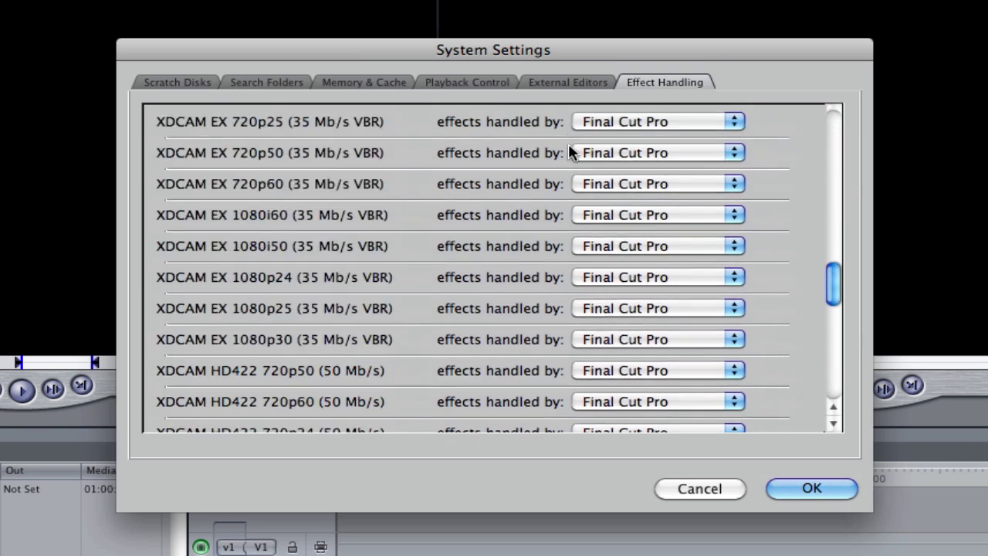
{"action": "scroll", "coordinate": [569, 146], "scroll_direction": "up", "scroll_amount": 20}
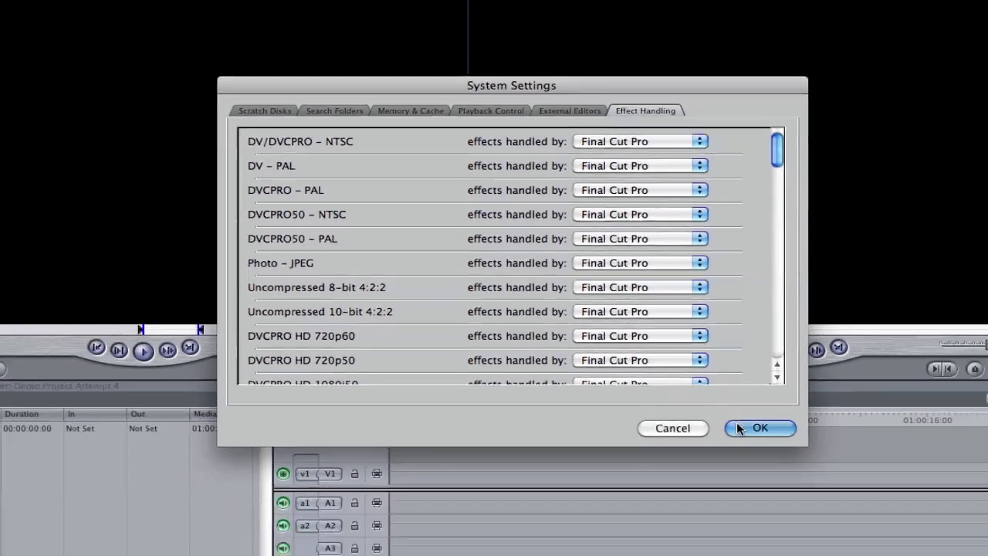
{"action": "left_click", "coordinate": [737, 424]}
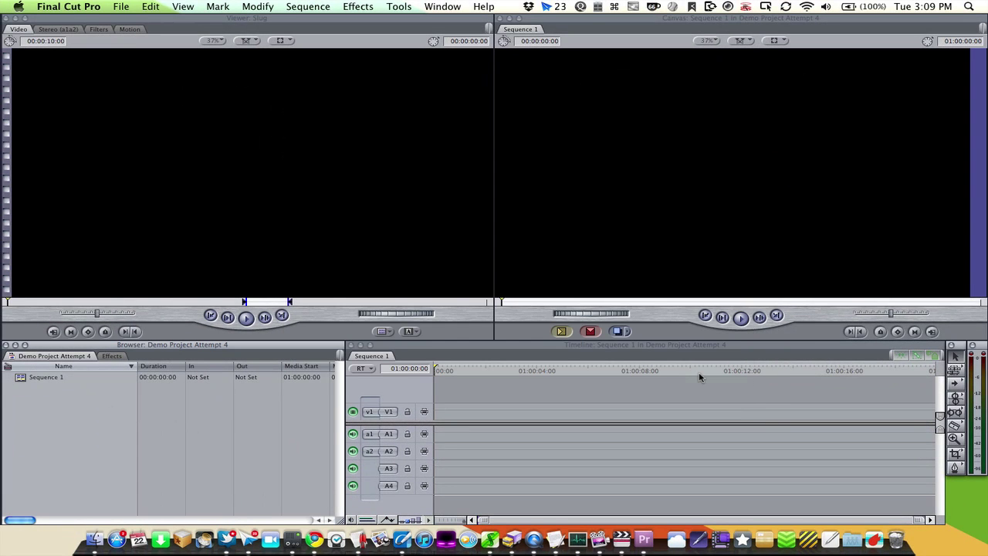
Step: Open the Audio/Video Settings and review the available capture presets and device control presets in the summary
{"action": "left_click", "coordinate": [87, 9]}
{"action": "left_click", "coordinate": [77, 86]}
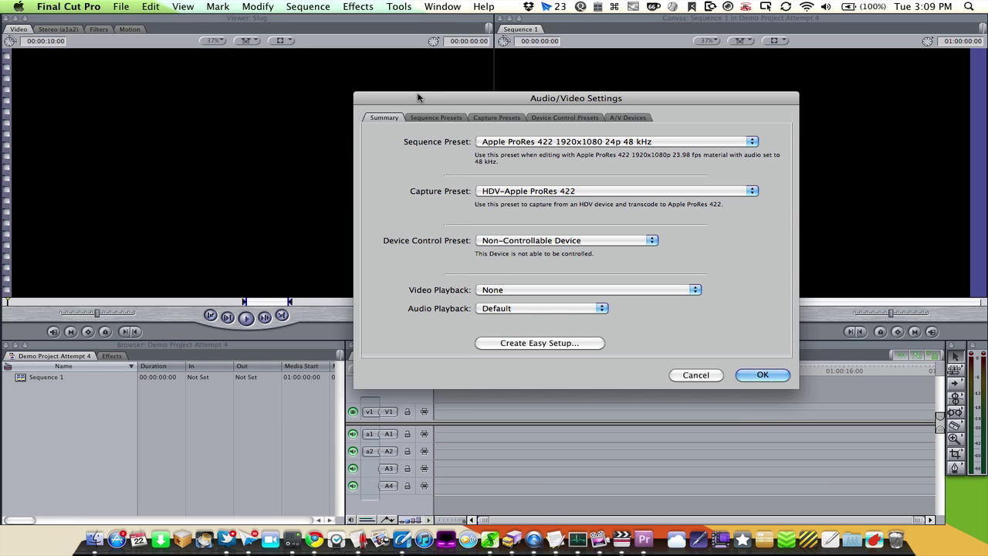
{"action": "left_click_drag", "start_coordinate": [419, 97], "coordinate": [364, 98]}
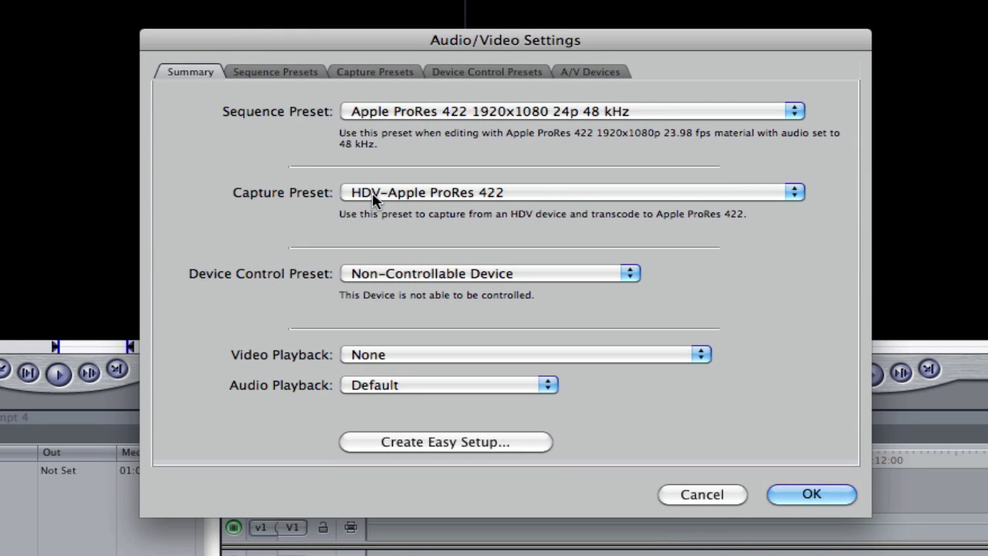
{"action": "left_click", "coordinate": [435, 198]}
{"action": "scroll", "coordinate": [435, 197], "scroll_direction": "up", "scroll_amount": 4}
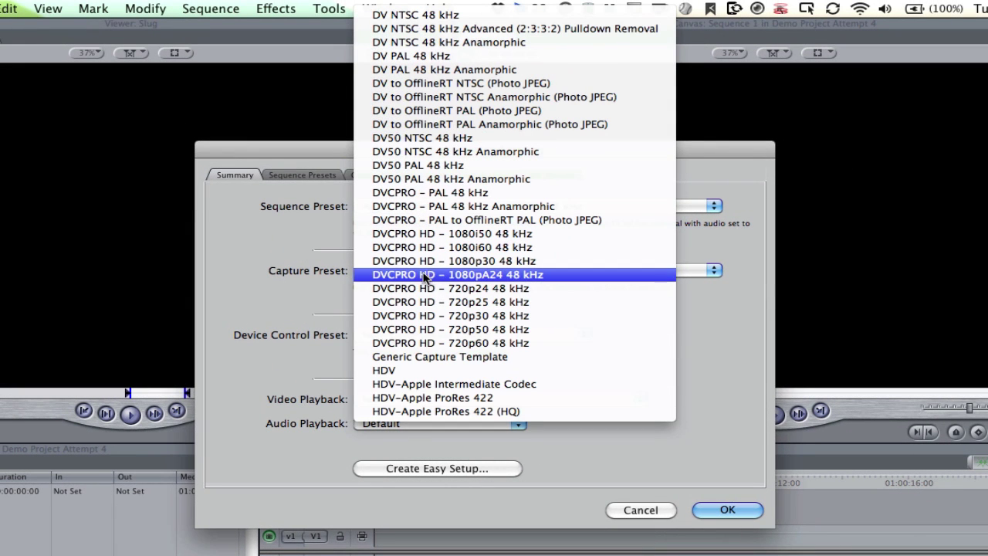
{"action": "left_click", "coordinate": [301, 342]}
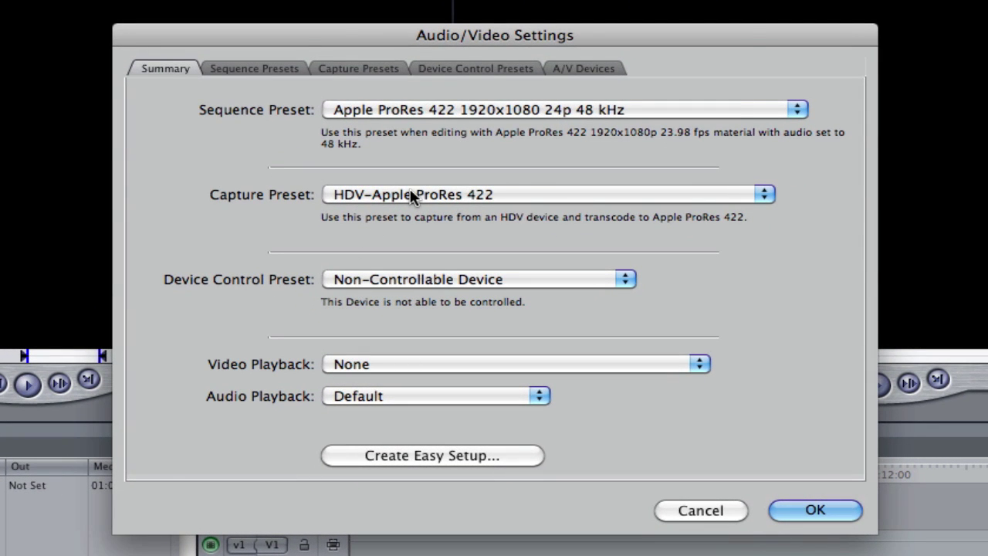
{"action": "left_click", "coordinate": [412, 196]}
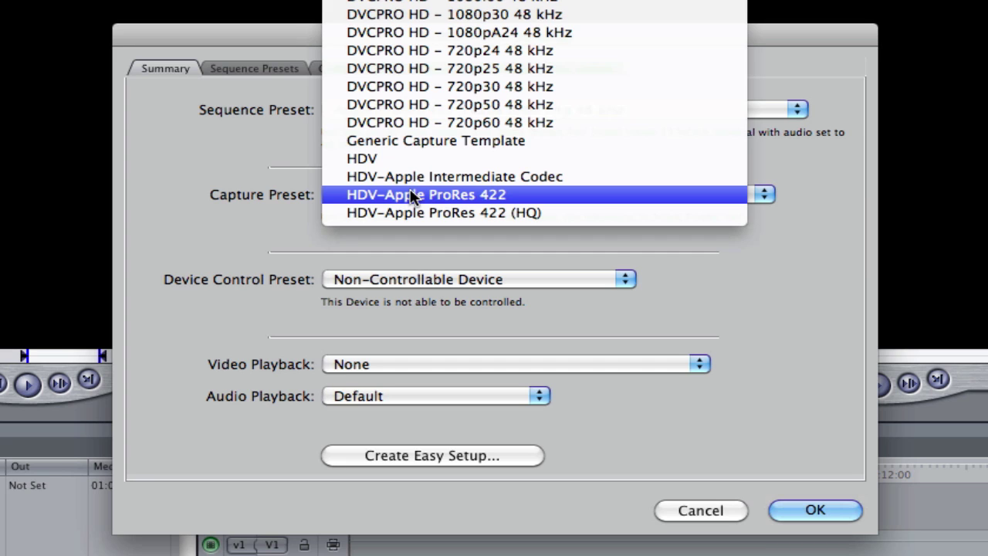
{"action": "left_click", "coordinate": [316, 196]}
{"action": "left_click", "coordinate": [391, 277]}
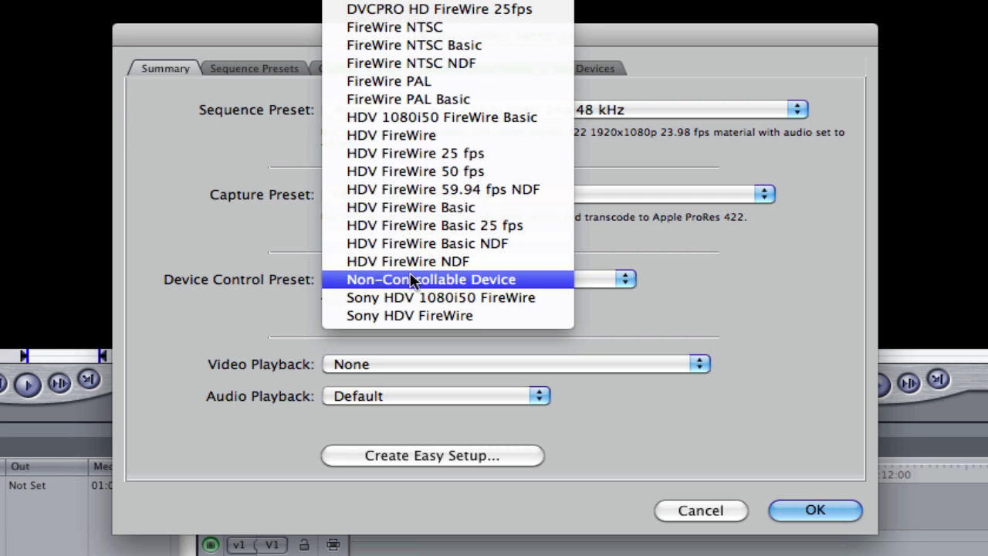
{"action": "left_click", "coordinate": [203, 203]}
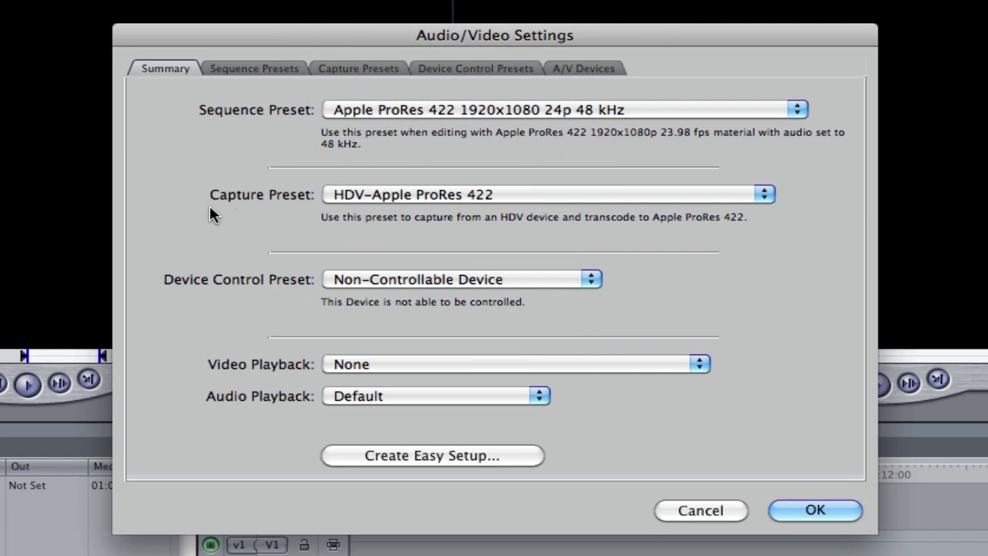
Step: Examine the sequence presets and the summary of the Apple ProRes 422 1920x1080 24p 48 kHz preset
{"action": "left_click", "coordinate": [272, 69]}
{"action": "scroll", "coordinate": [383, 209], "scroll_direction": "down", "scroll_amount": 10}
{"action": "scroll", "coordinate": [384, 209], "scroll_direction": "down", "scroll_amount": 10}
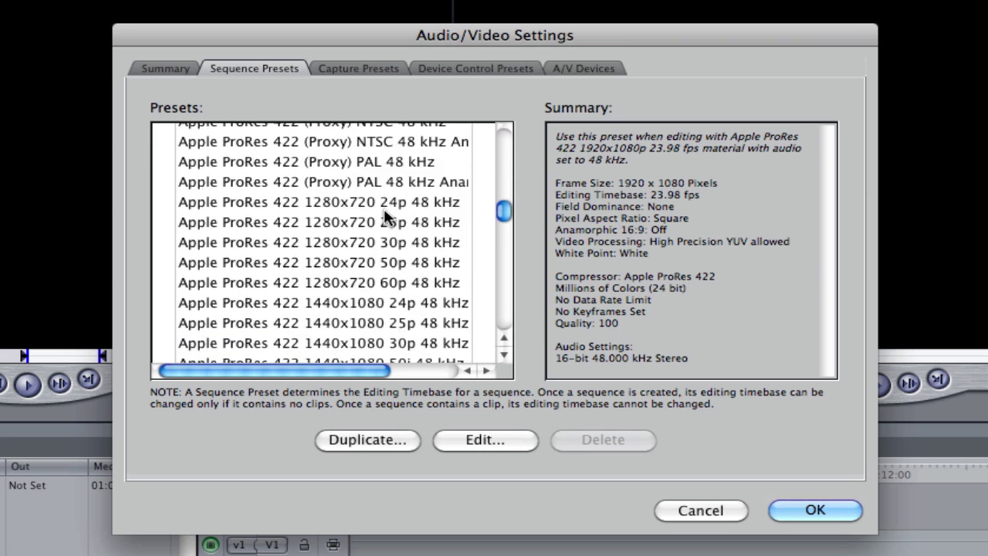
{"action": "scroll", "coordinate": [383, 208], "scroll_direction": "up", "scroll_amount": 1}
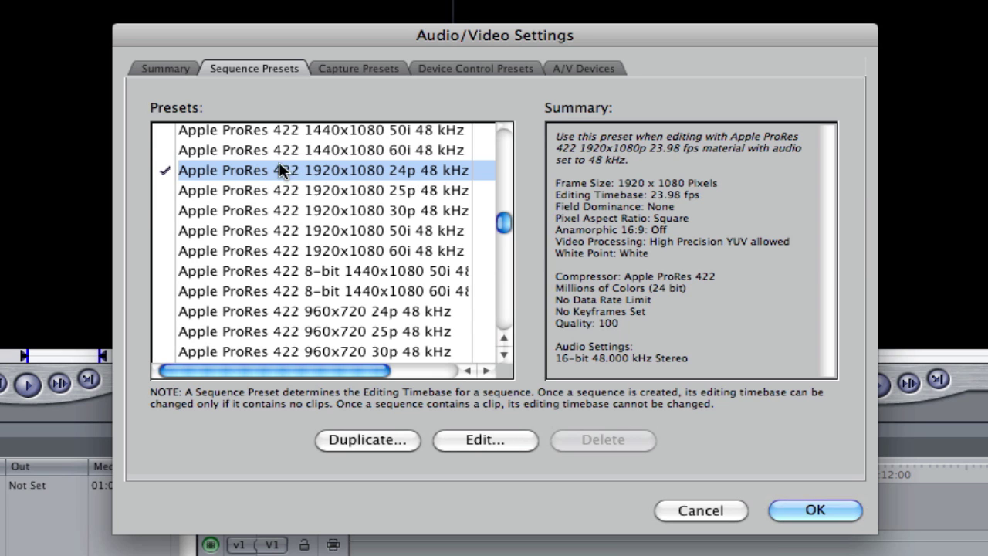
{"action": "scroll", "coordinate": [332, 170], "scroll_direction": "down", "scroll_amount": 15}
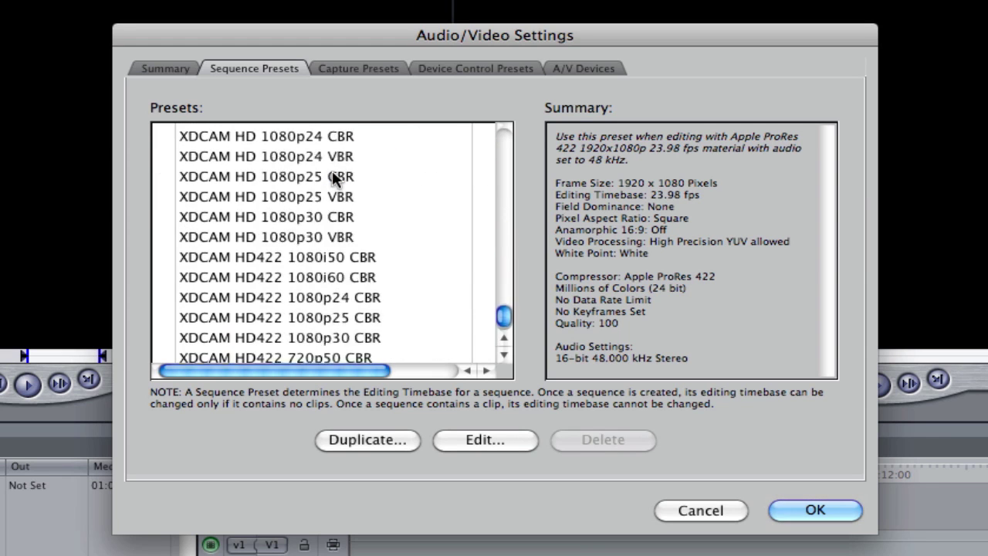
{"action": "scroll", "coordinate": [332, 173], "scroll_direction": "up", "scroll_amount": 20}
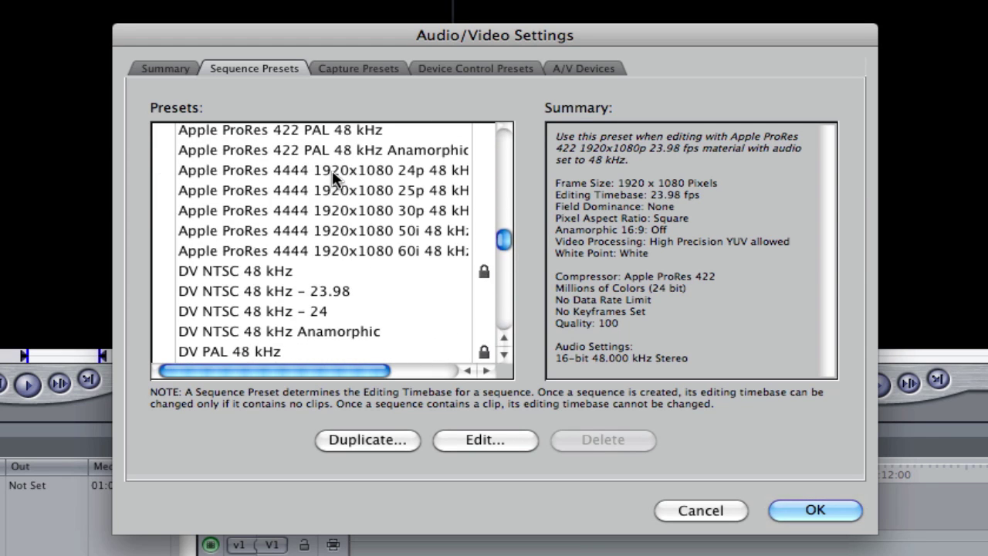
{"action": "scroll", "coordinate": [332, 174], "scroll_direction": "up", "scroll_amount": 6}
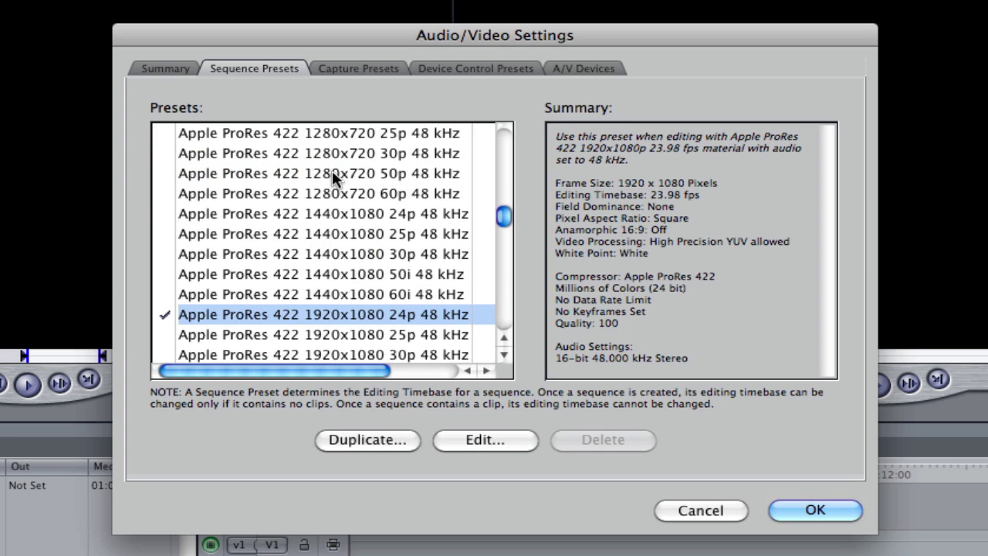
{"action": "scroll", "coordinate": [332, 173], "scroll_direction": "down", "scroll_amount": 2}
{"action": "scroll", "coordinate": [332, 178], "scroll_direction": "down", "scroll_amount": 2}
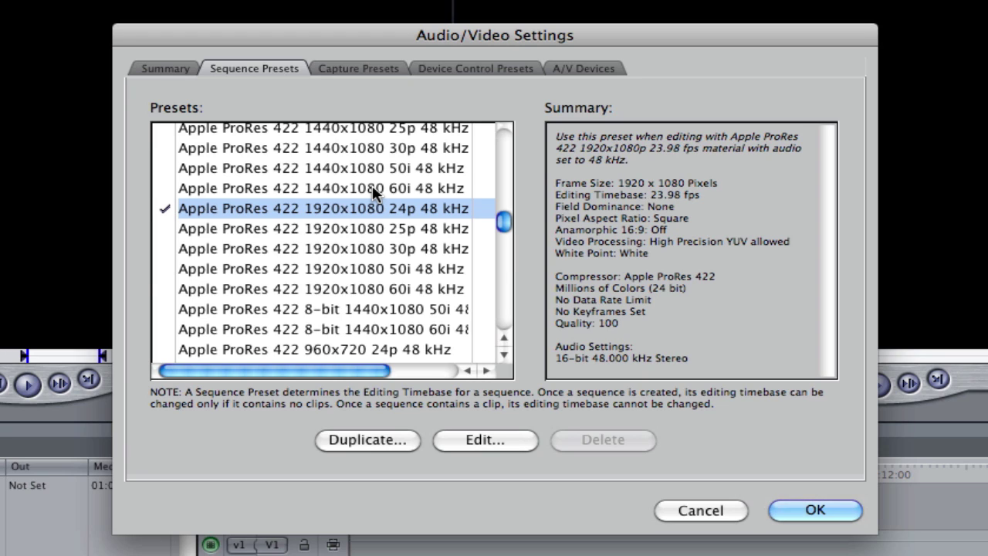
Step: Look through the sequence preset families from Apple Intermediate Codec and ProRes through DV, DVCPRO HD, HDV and OfflineRT to XDCAM HD422
{"action": "scroll", "coordinate": [375, 193], "scroll_direction": "up", "scroll_amount": 15}
{"action": "scroll", "coordinate": [374, 193], "scroll_direction": "right", "scroll_amount": 3}
{"action": "scroll", "coordinate": [372, 193], "scroll_direction": "left", "scroll_amount": 3}
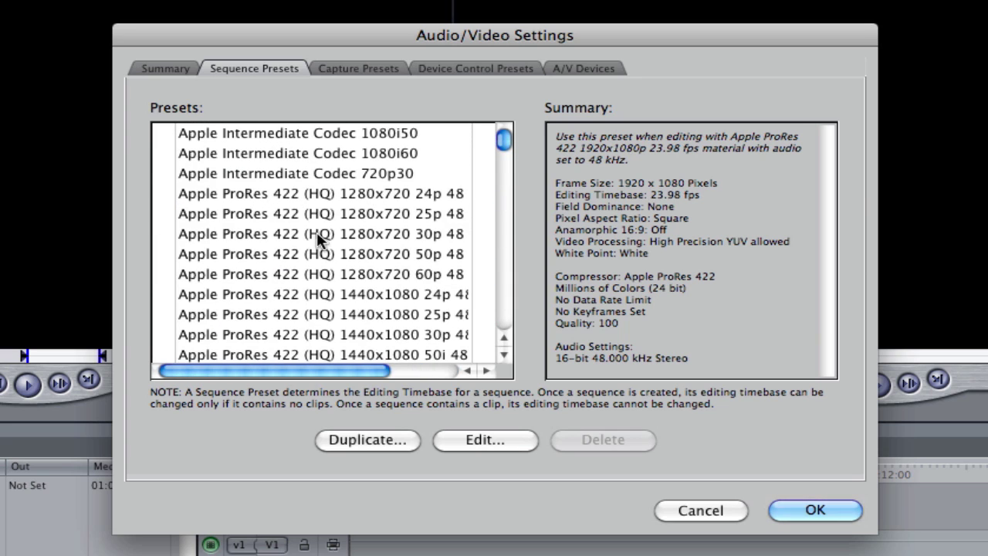
{"action": "scroll", "coordinate": [316, 234], "scroll_direction": "down", "scroll_amount": 15}
{"action": "scroll", "coordinate": [317, 234], "scroll_direction": "down", "scroll_amount": 5}
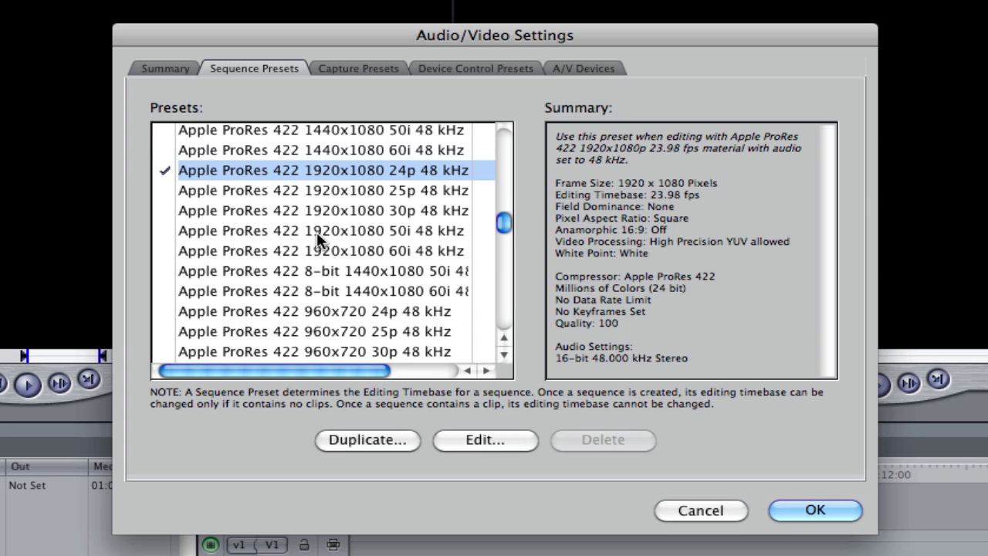
{"action": "scroll", "coordinate": [317, 231], "scroll_direction": "down", "scroll_amount": 5}
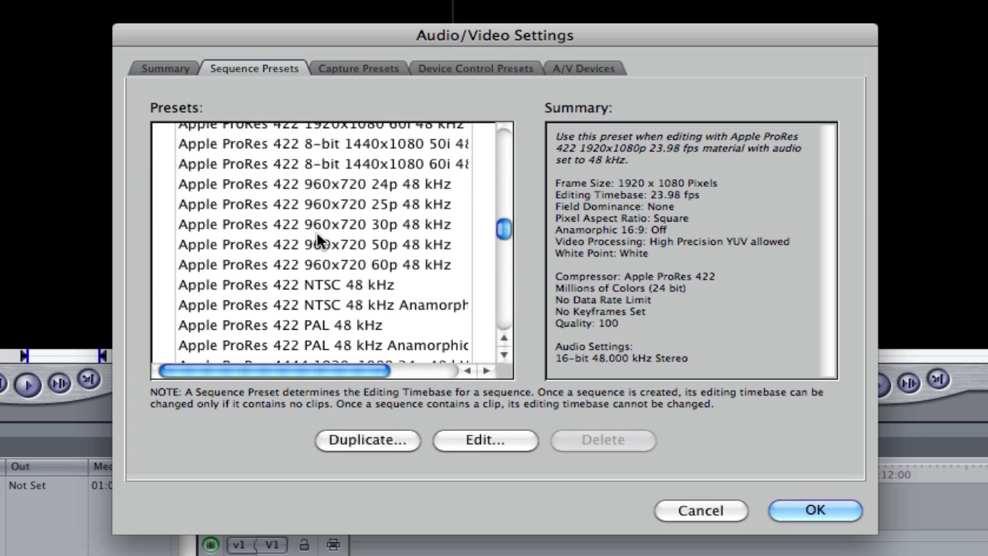
{"action": "scroll", "coordinate": [317, 231], "scroll_direction": "down", "scroll_amount": 8}
{"action": "scroll", "coordinate": [316, 231], "scroll_direction": "down", "scroll_amount": 5}
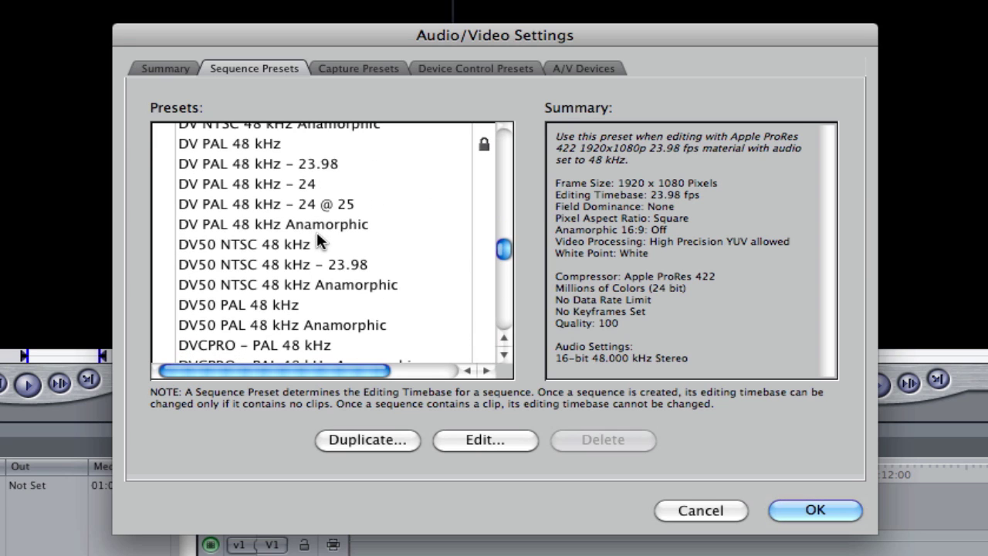
{"action": "scroll", "coordinate": [317, 232], "scroll_direction": "down", "scroll_amount": 5}
{"action": "scroll", "coordinate": [317, 231], "scroll_direction": "down", "scroll_amount": 5}
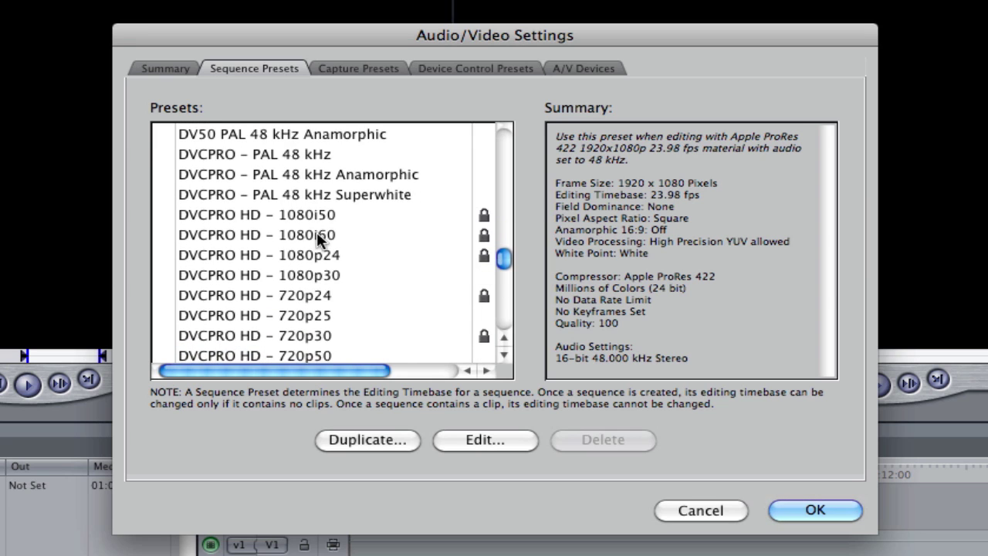
{"action": "scroll", "coordinate": [317, 232], "scroll_direction": "up", "scroll_amount": 2}
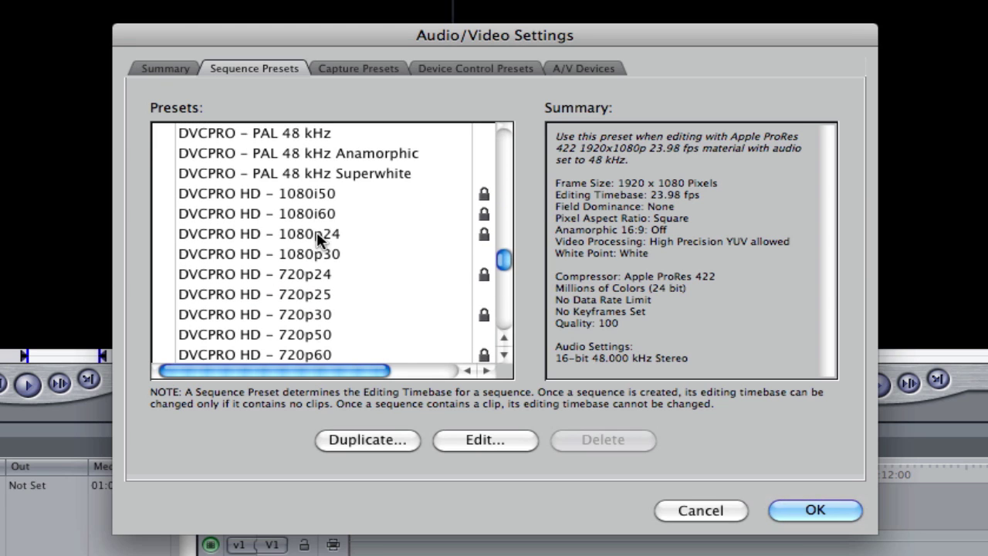
{"action": "scroll", "coordinate": [312, 287], "scroll_direction": "down", "scroll_amount": 5}
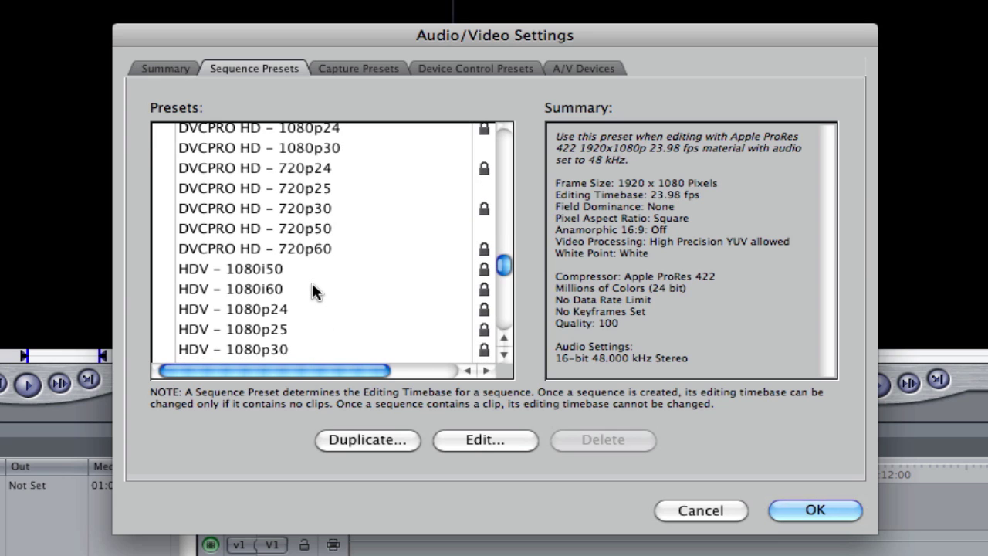
{"action": "scroll", "coordinate": [311, 283], "scroll_direction": "down", "scroll_amount": 5}
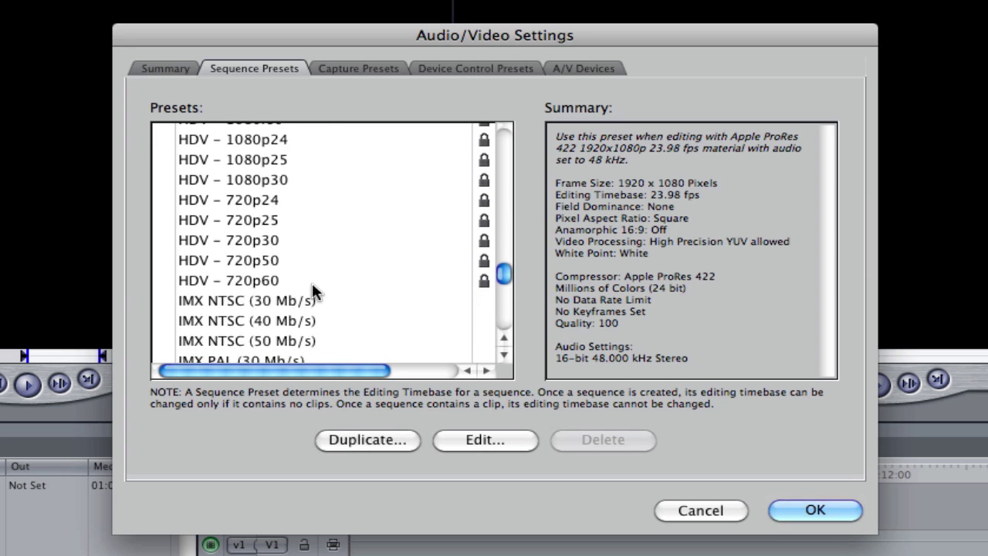
{"action": "scroll", "coordinate": [312, 283], "scroll_direction": "down", "scroll_amount": 3}
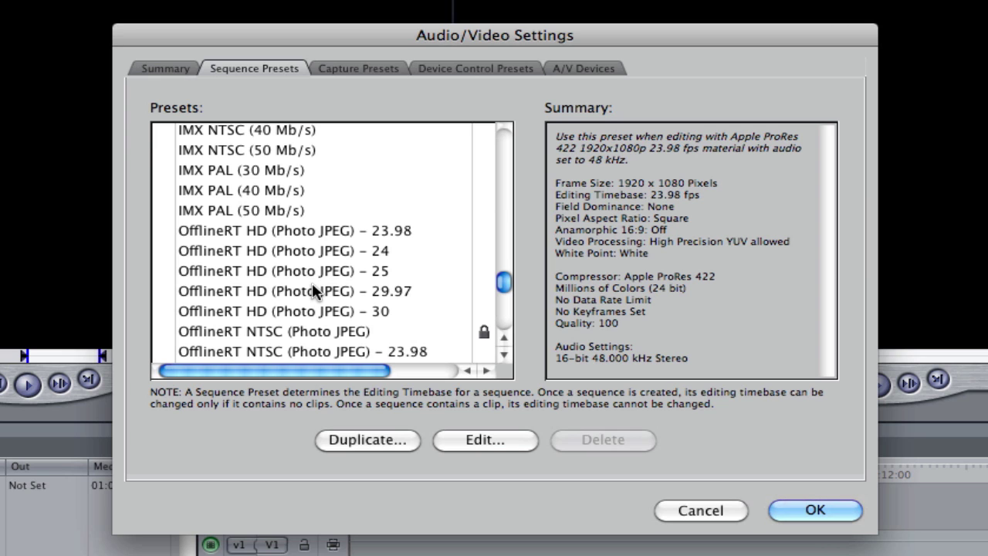
{"action": "scroll", "coordinate": [312, 284], "scroll_direction": "down", "scroll_amount": 10}
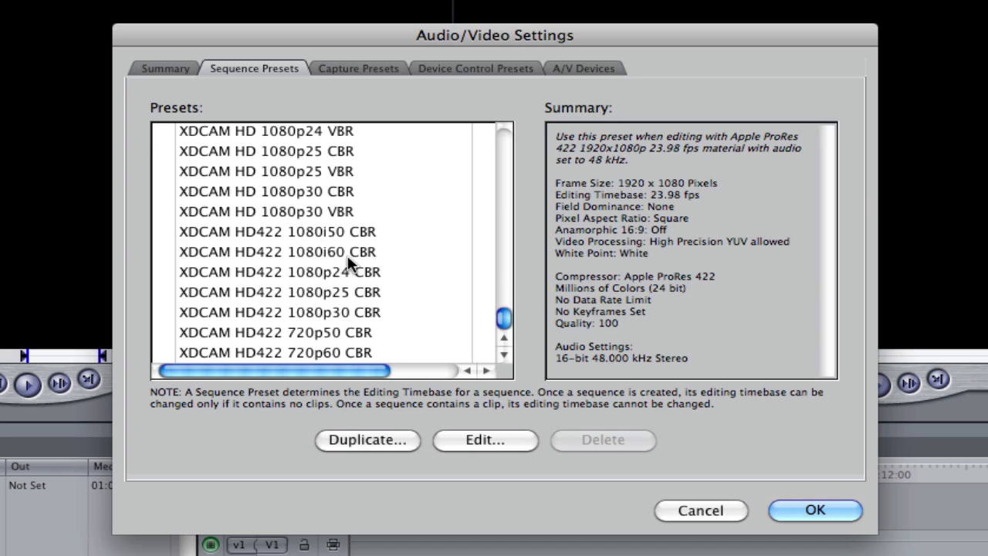
Step: Switch the active capture preset to HDV and back to HDV-Apple ProRes 422
{"action": "left_click", "coordinate": [374, 70]}
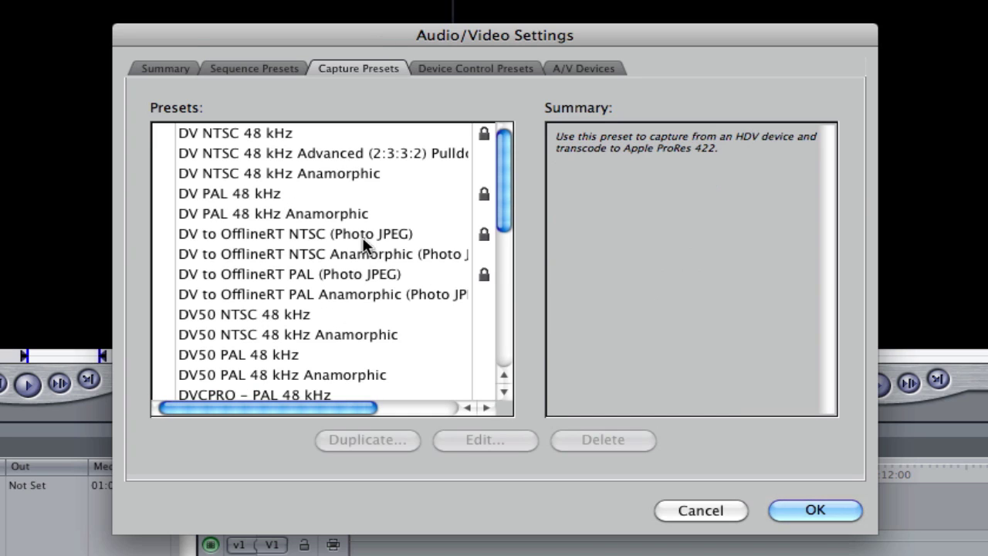
{"action": "scroll", "coordinate": [337, 284], "scroll_direction": "down", "scroll_amount": 6}
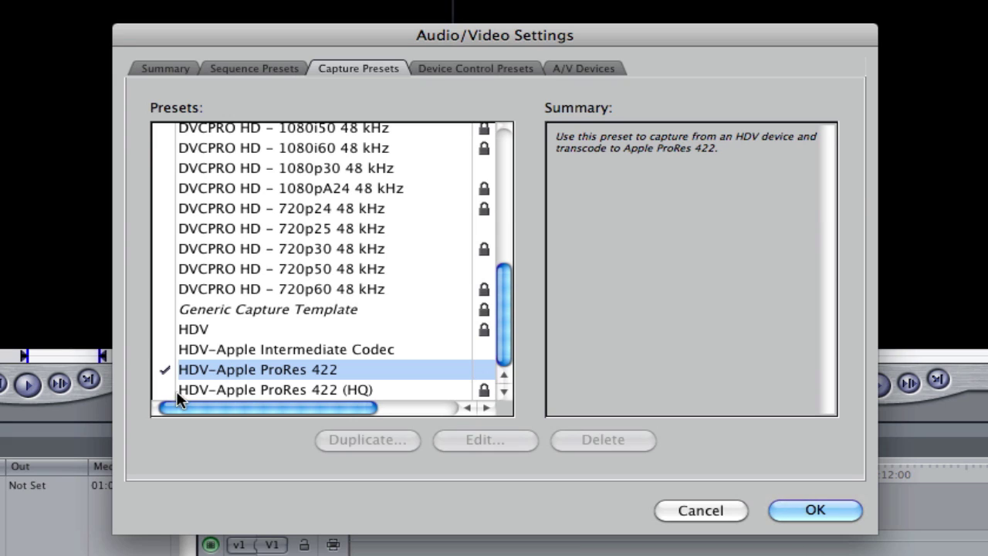
{"action": "left_click", "coordinate": [166, 328]}
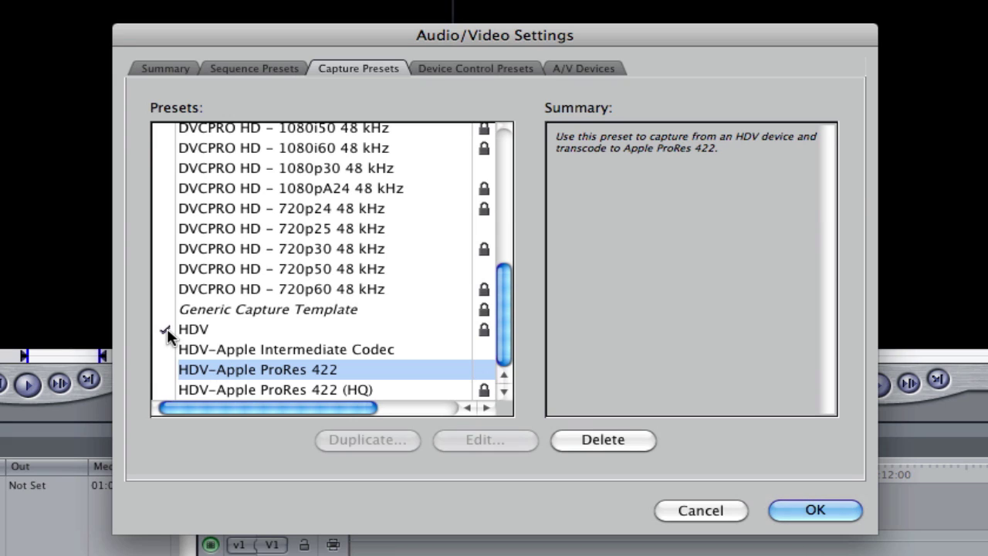
{"action": "left_click", "coordinate": [165, 371]}
Step: Review the device control presets and the A/V device output settings, and accept the audio/video settings
{"action": "left_click", "coordinate": [504, 68]}
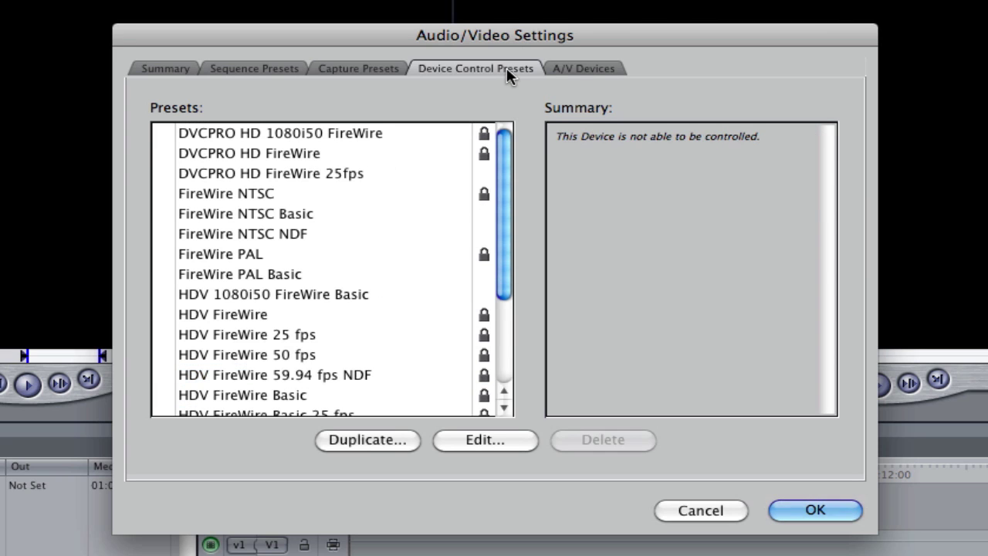
{"action": "left_click", "coordinate": [599, 66]}
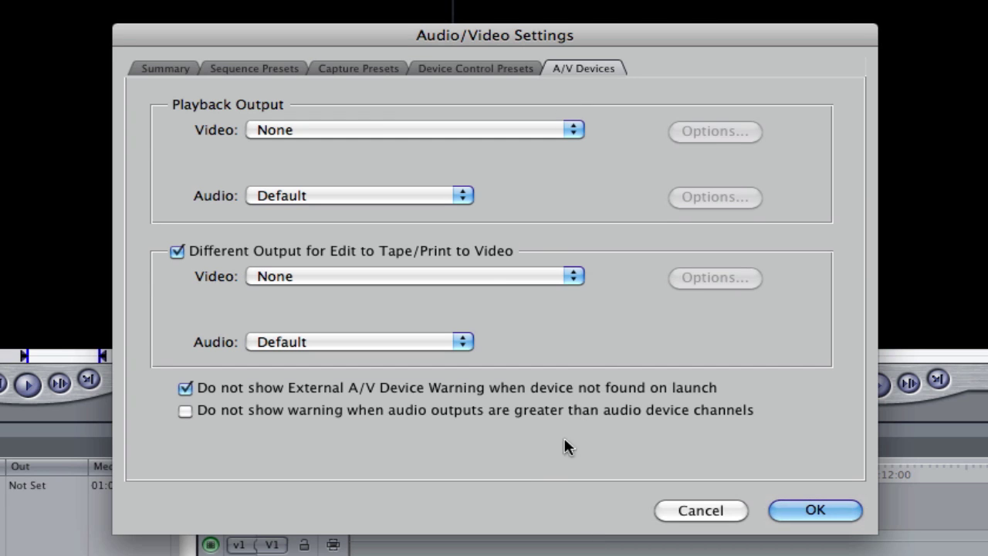
{"action": "left_click", "coordinate": [823, 511]}
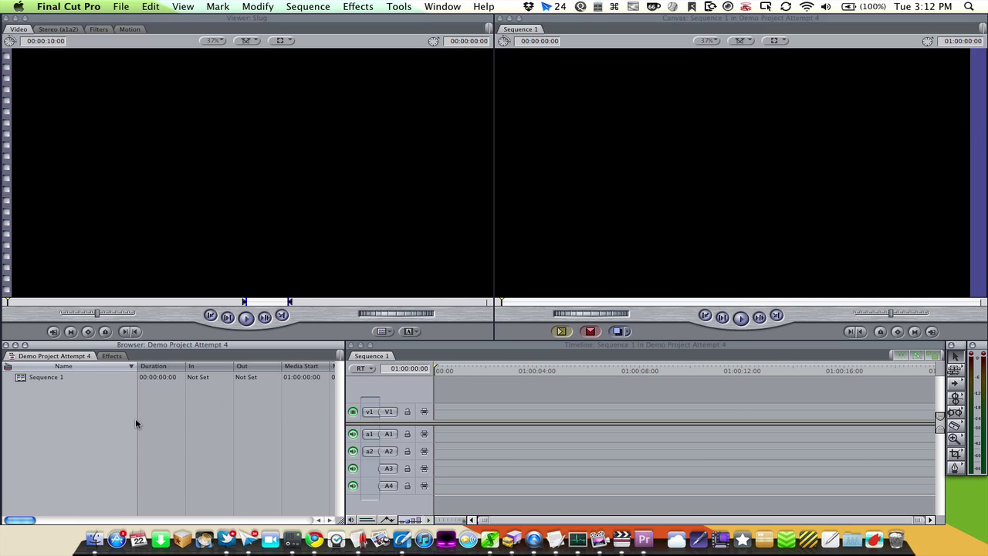
Step: Try to open Log and Capture for the project
{"action": "left_click", "coordinate": [120, 9]}
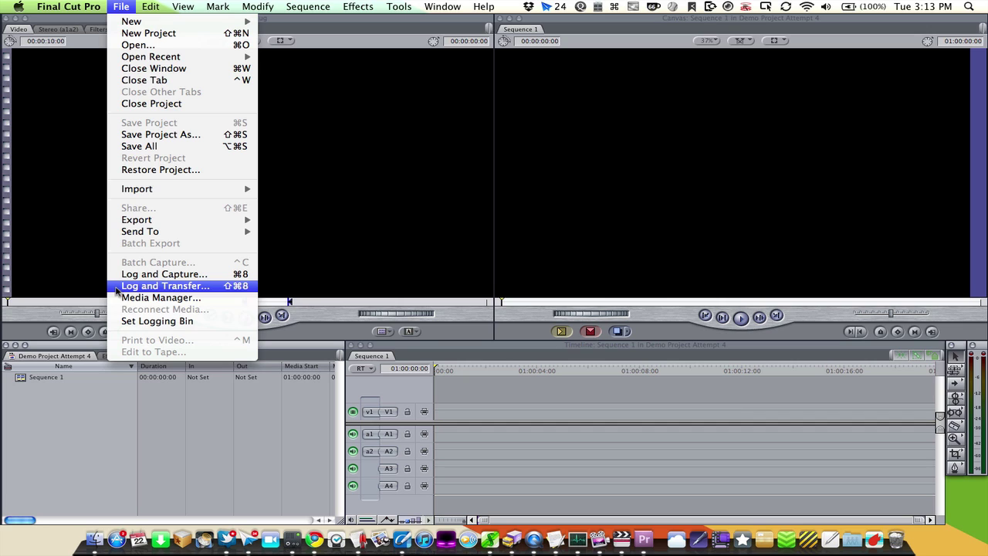
{"action": "left_click", "coordinate": [84, 395]}
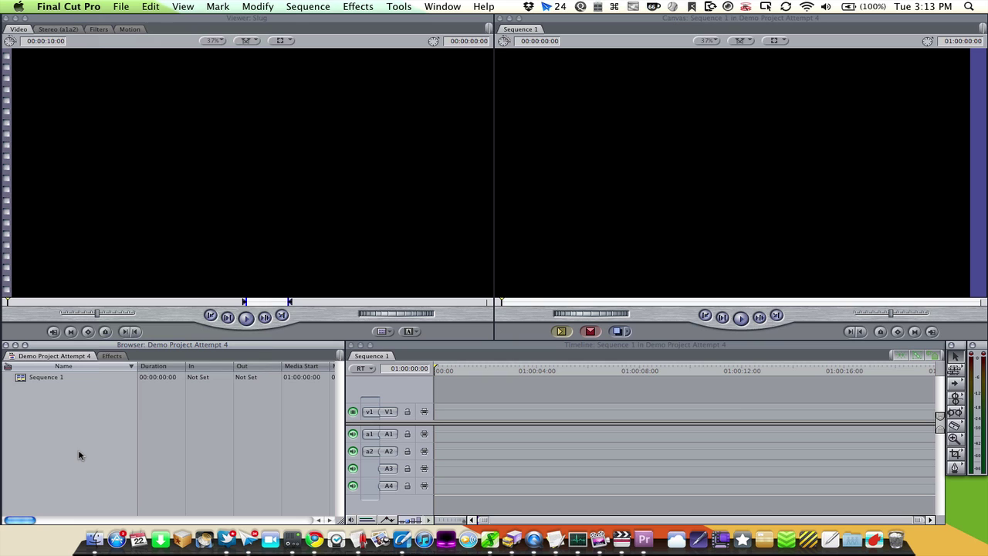
{"action": "left_click", "coordinate": [124, 10]}
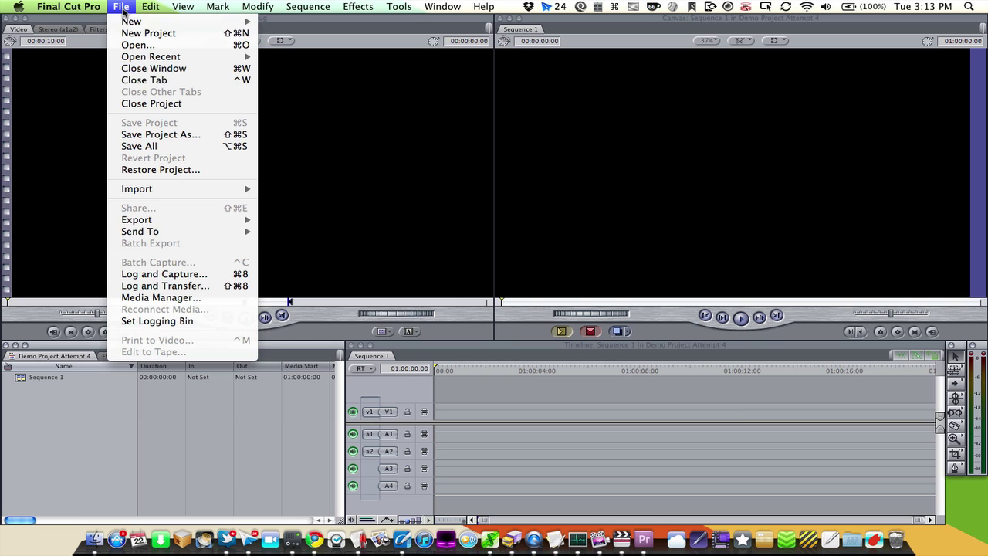
{"action": "left_click", "coordinate": [116, 276]}
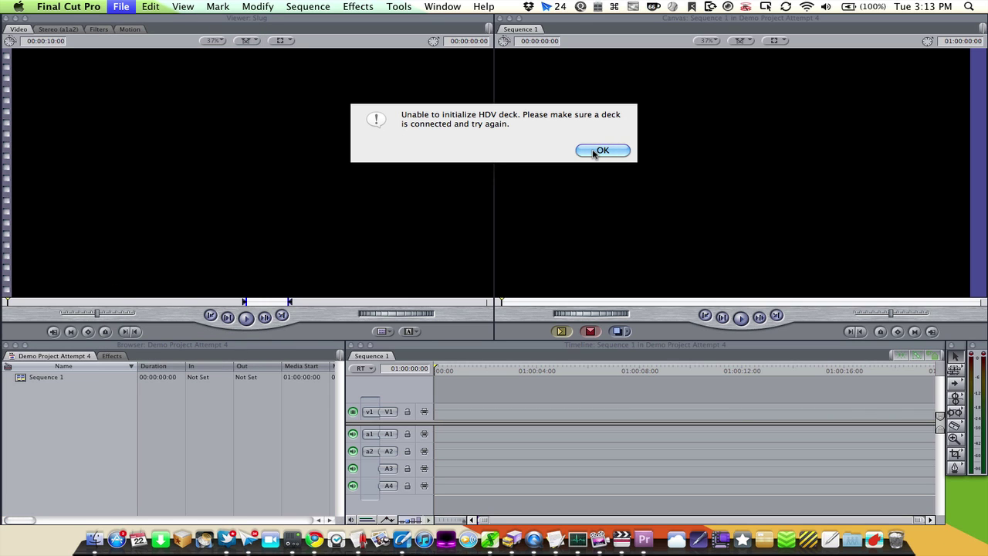
{"action": "left_click", "coordinate": [602, 150]}
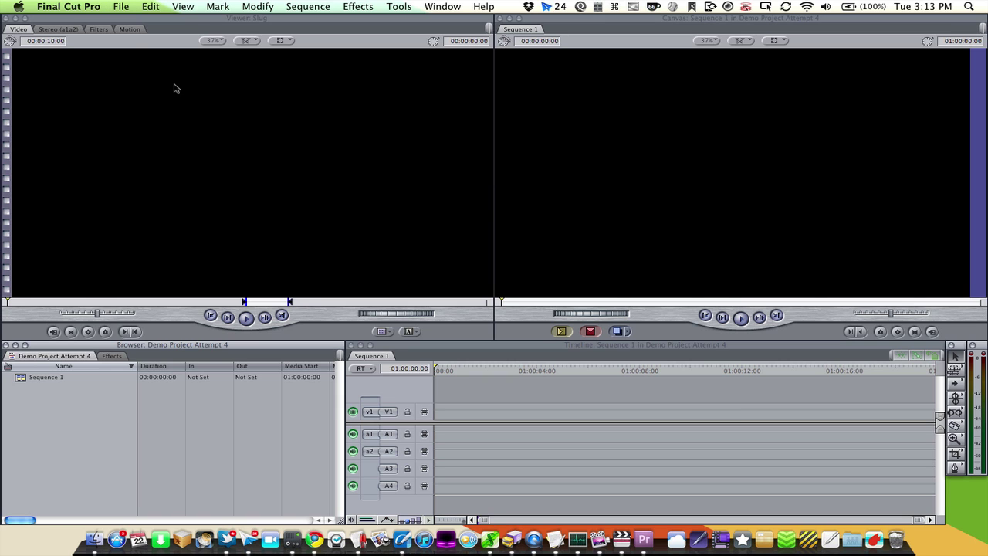
Step: Open Log and Transfer, shrink its window to fit above the dock and move it slightly lower
{"action": "left_click", "coordinate": [121, 7]}
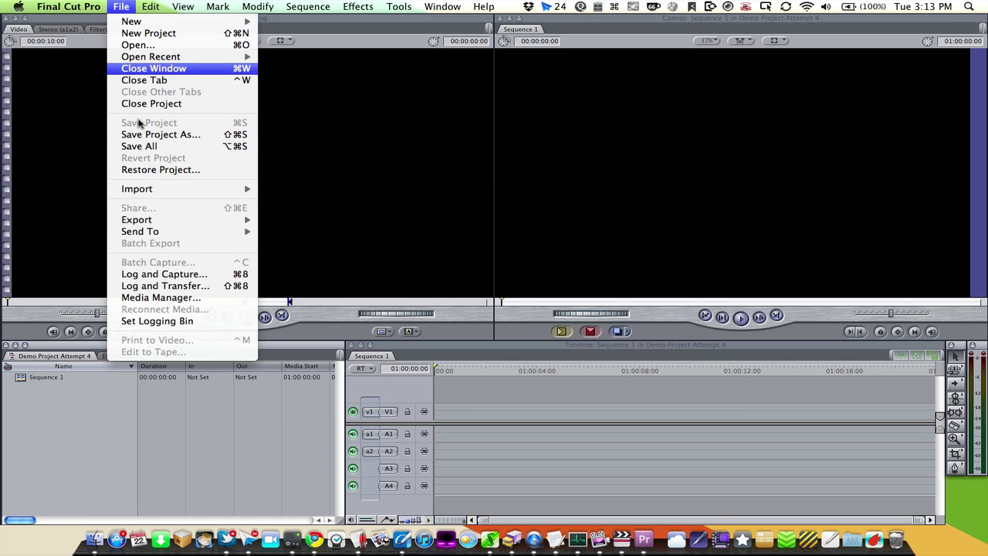
{"action": "left_click", "coordinate": [141, 292]}
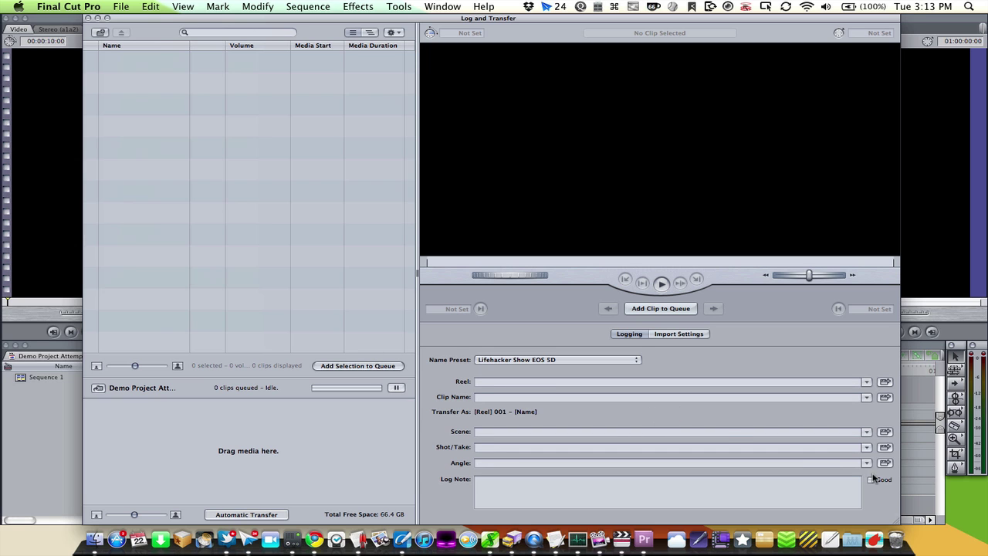
{"action": "left_click_drag", "start_coordinate": [898, 522], "coordinate": [887, 485]}
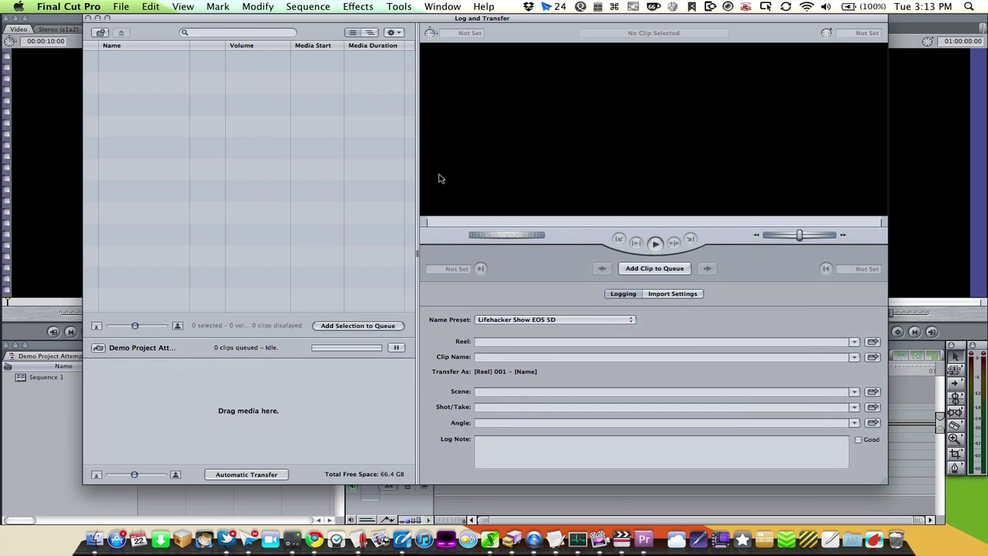
{"action": "left_click_drag", "start_coordinate": [347, 24], "coordinate": [348, 45]}
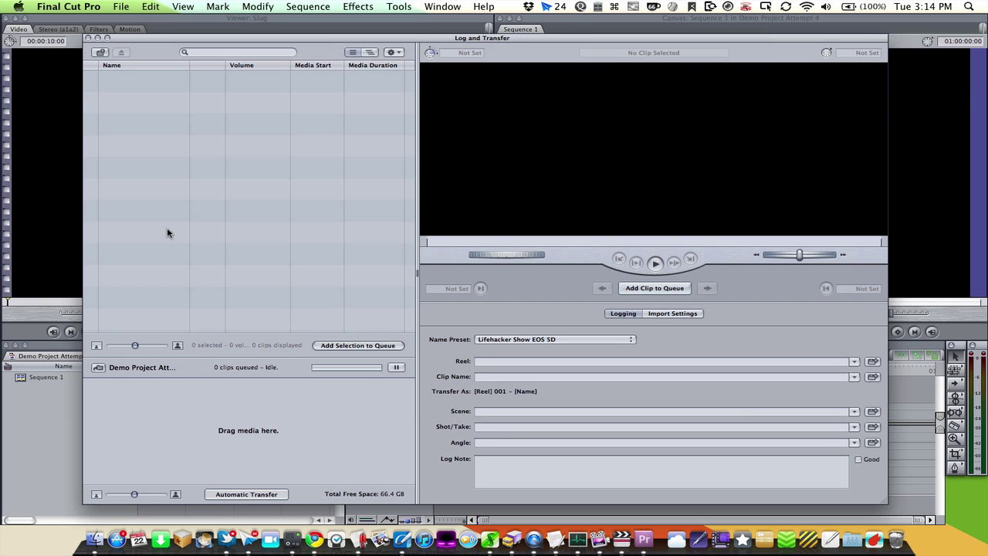
{"action": "left_click", "coordinate": [328, 347]}
Step: Open the Log and Transfer import preferences and review the target formats offered for P2 AVC-Intra
{"action": "left_click", "coordinate": [395, 54]}
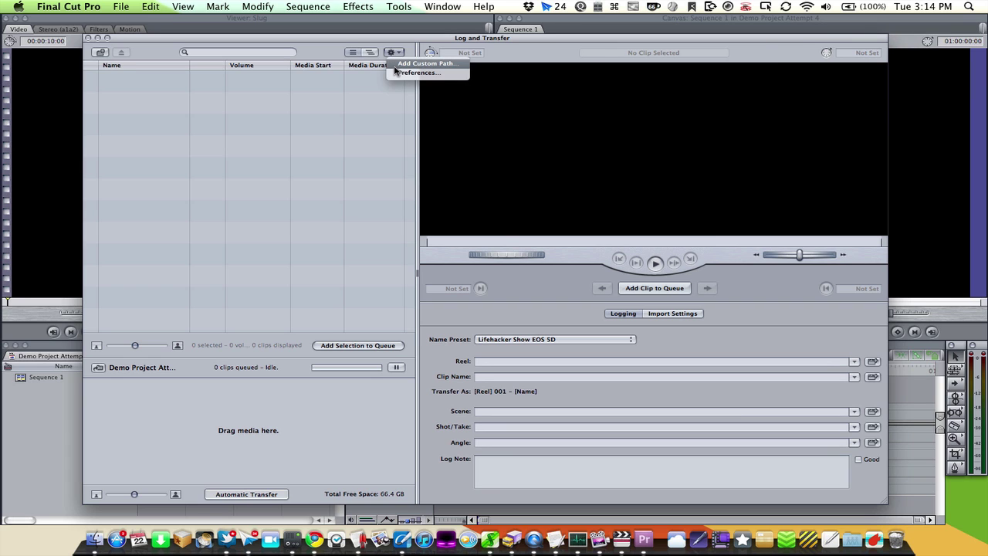
{"action": "left_click", "coordinate": [415, 72]}
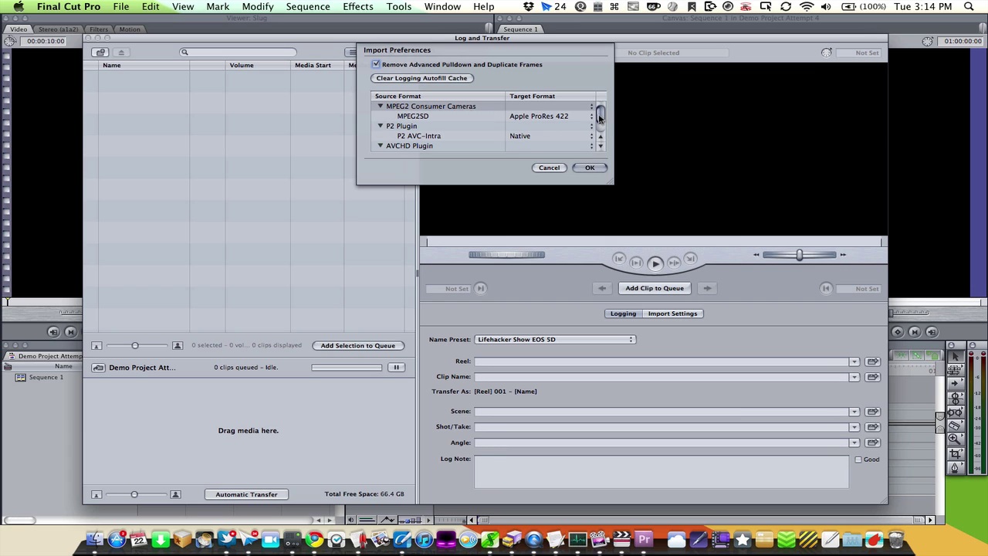
{"action": "left_click_drag", "start_coordinate": [600, 117], "coordinate": [600, 134]}
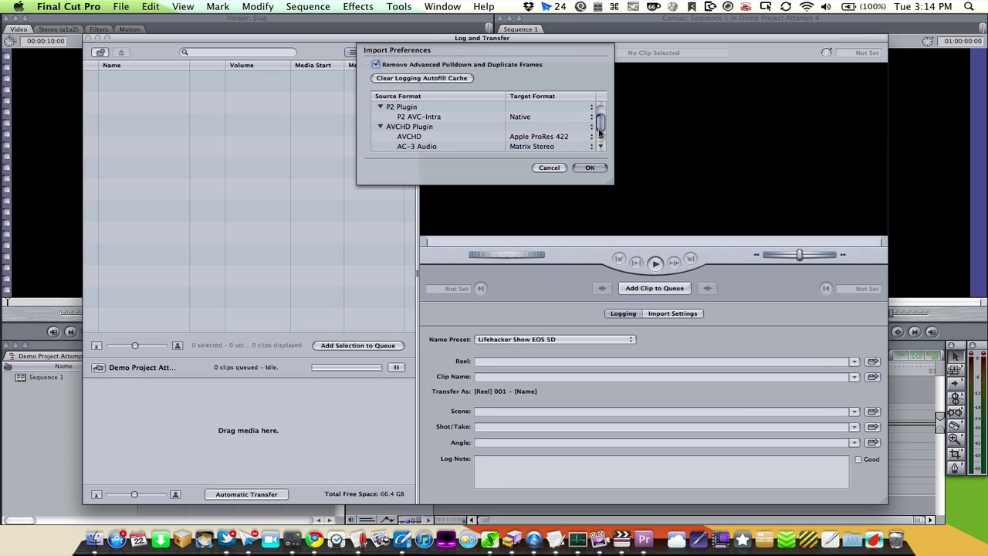
{"action": "scroll", "coordinate": [599, 134], "scroll_direction": "up", "scroll_amount": 2}
{"action": "left_click", "coordinate": [591, 137]}
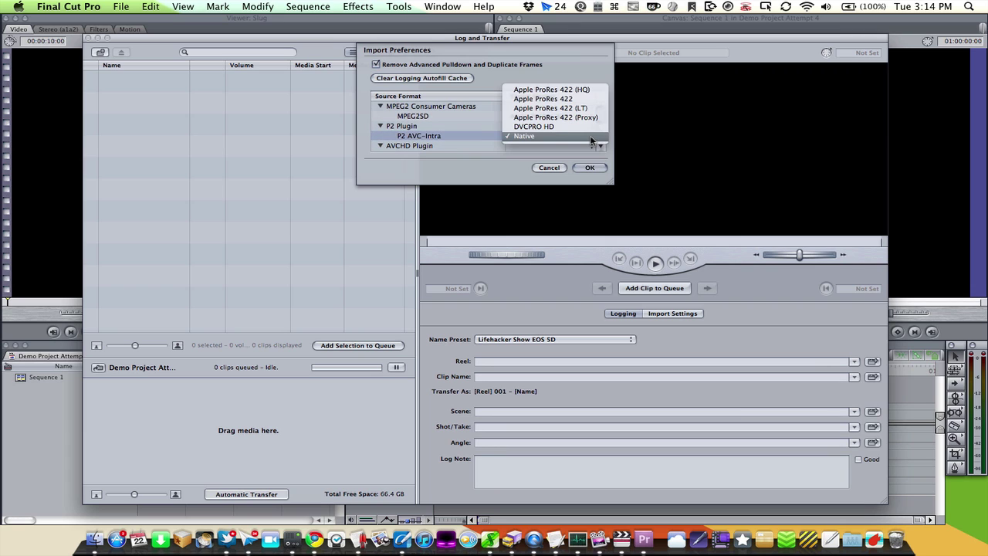
{"action": "left_click", "coordinate": [591, 138]}
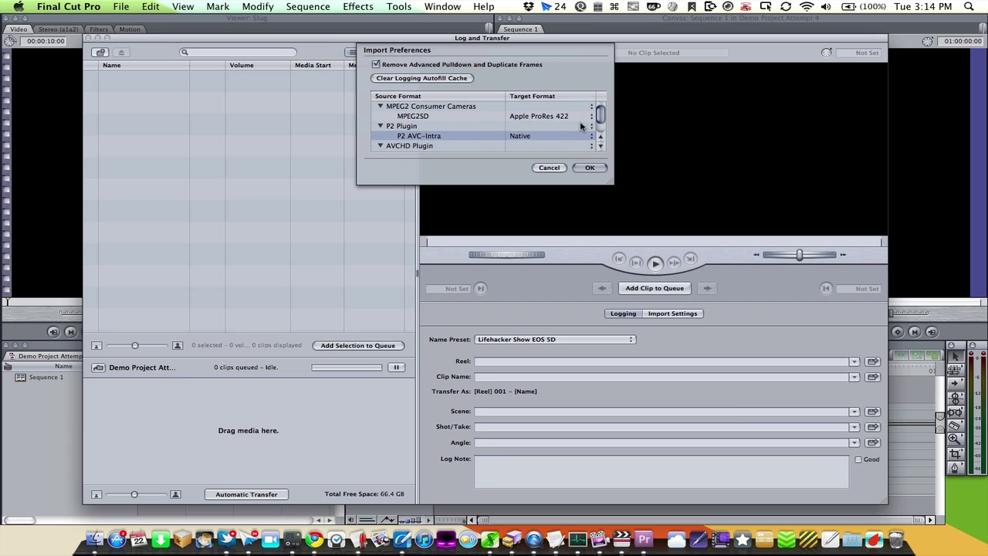
Step: Check the MPEG2SD and AVCHD target format choices, accepting the import preferences and closing Log and Transfer
{"action": "left_click", "coordinate": [591, 117]}
{"action": "left_click", "coordinate": [591, 116]}
{"action": "scroll", "coordinate": [596, 116], "scroll_direction": "down", "scroll_amount": 2}
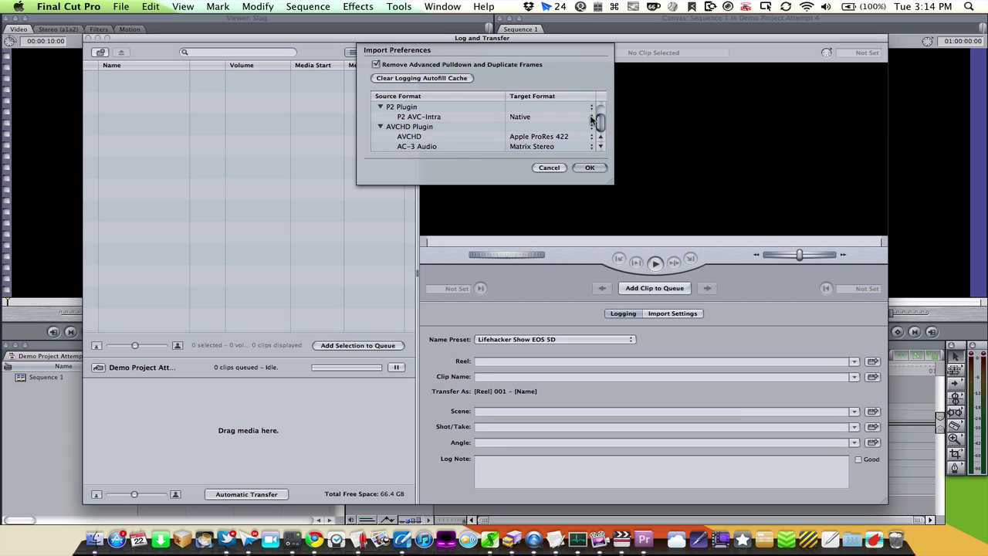
{"action": "left_click", "coordinate": [591, 136]}
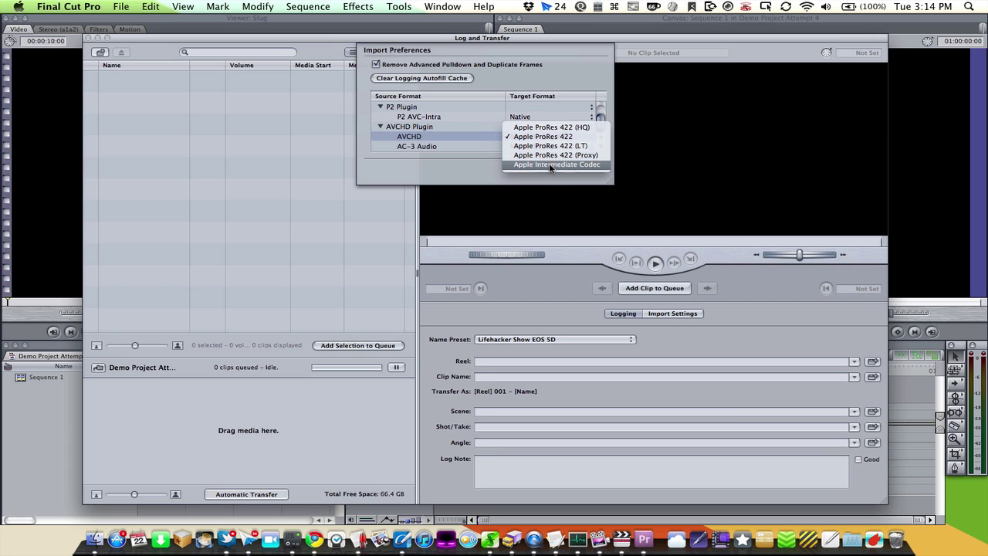
{"action": "left_click", "coordinate": [486, 166]}
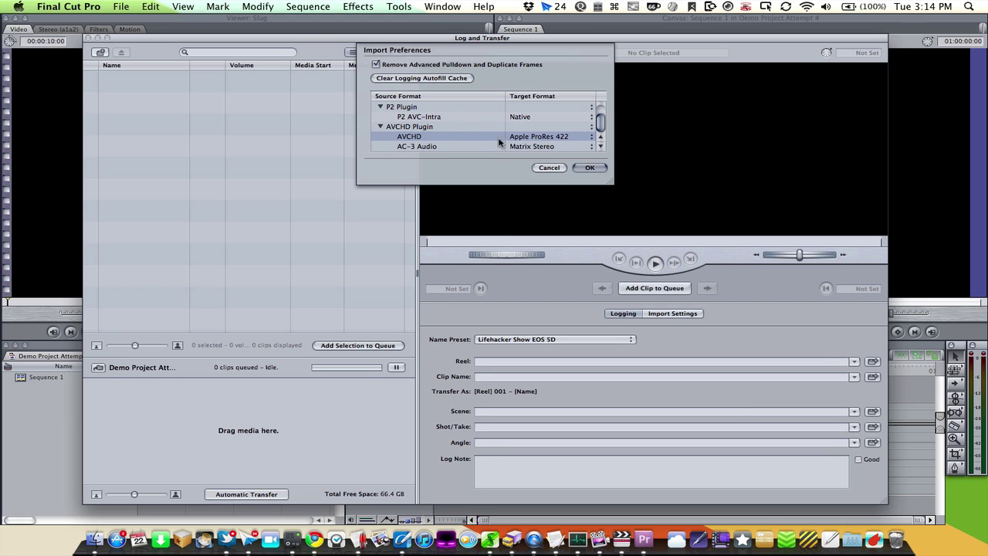
{"action": "left_click", "coordinate": [590, 169]}
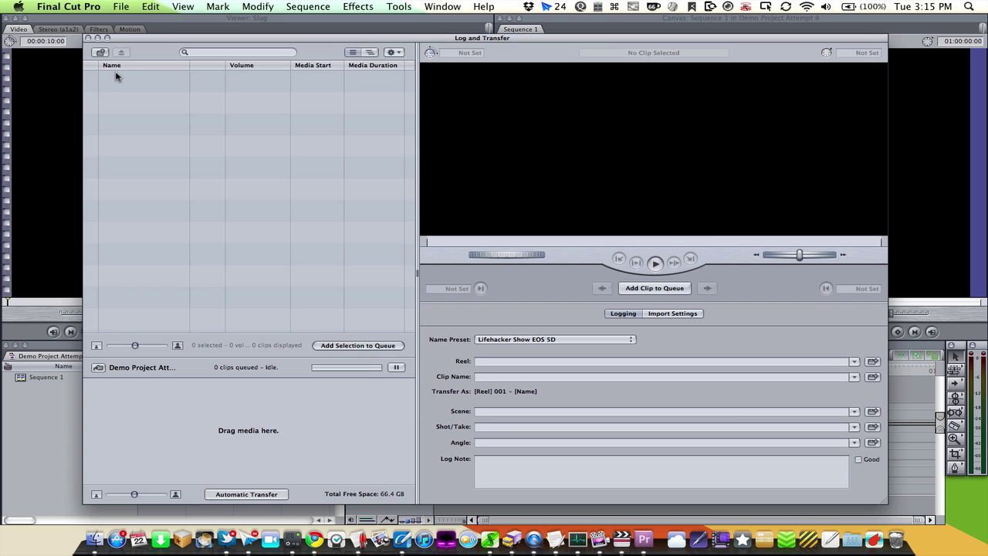
{"action": "left_click", "coordinate": [88, 38]}
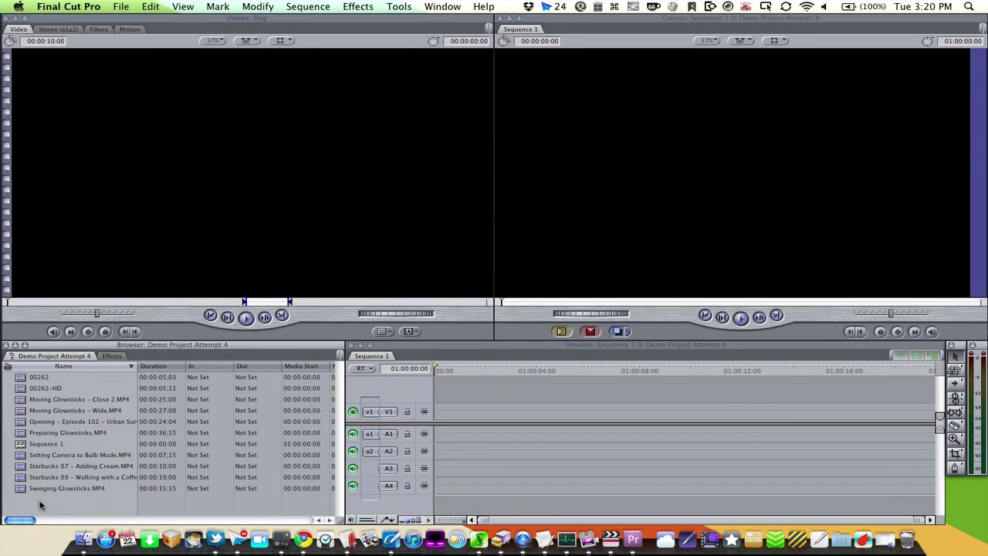
Step: Place the 00262-HD clip at the start of track V1 without changing the sequence settings, and return the playhead to the sequence start
{"action": "left_click", "coordinate": [69, 458]}
{"action": "left_click", "coordinate": [22, 390]}
{"action": "left_click_drag", "start_coordinate": [22, 390], "coordinate": [437, 413]}
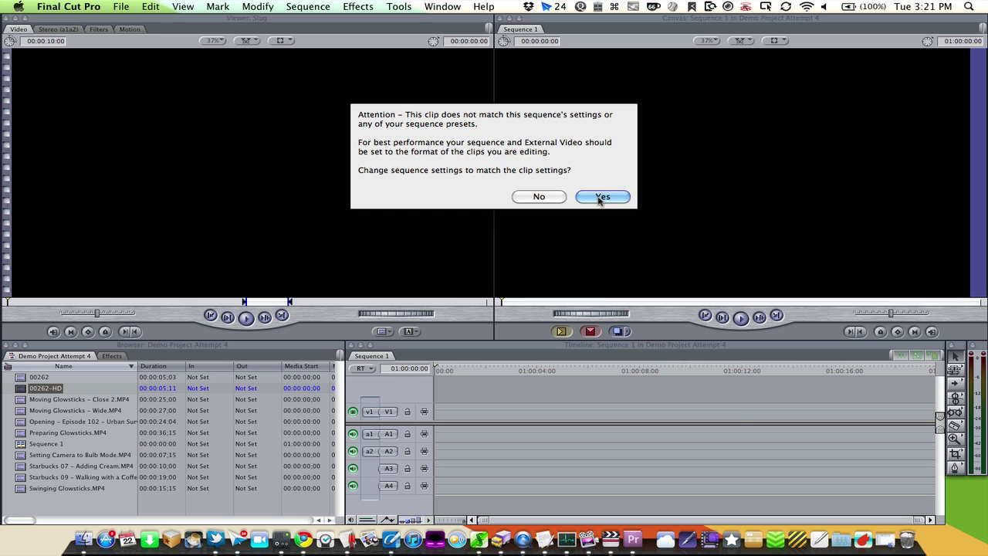
{"action": "left_click", "coordinate": [557, 196]}
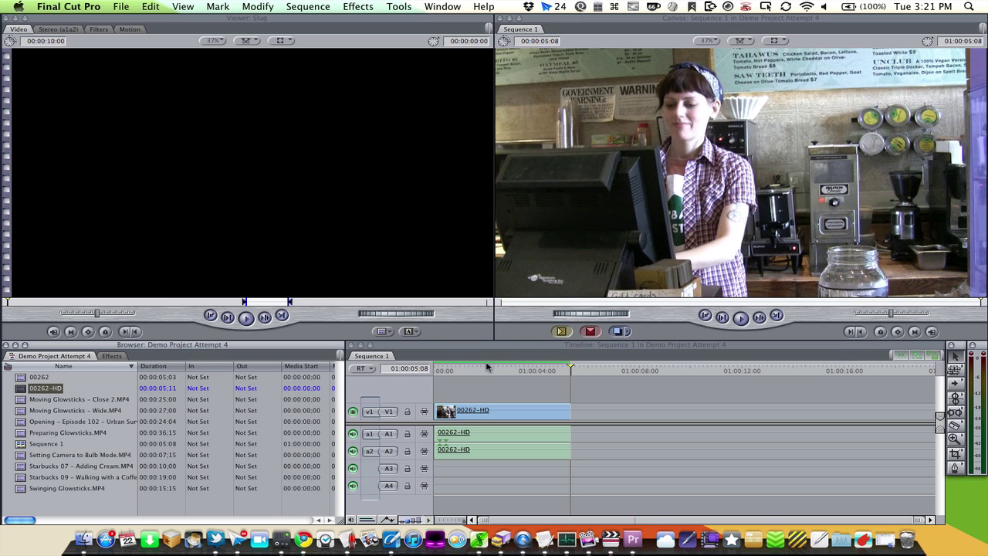
{"action": "left_click", "coordinate": [480, 386]}
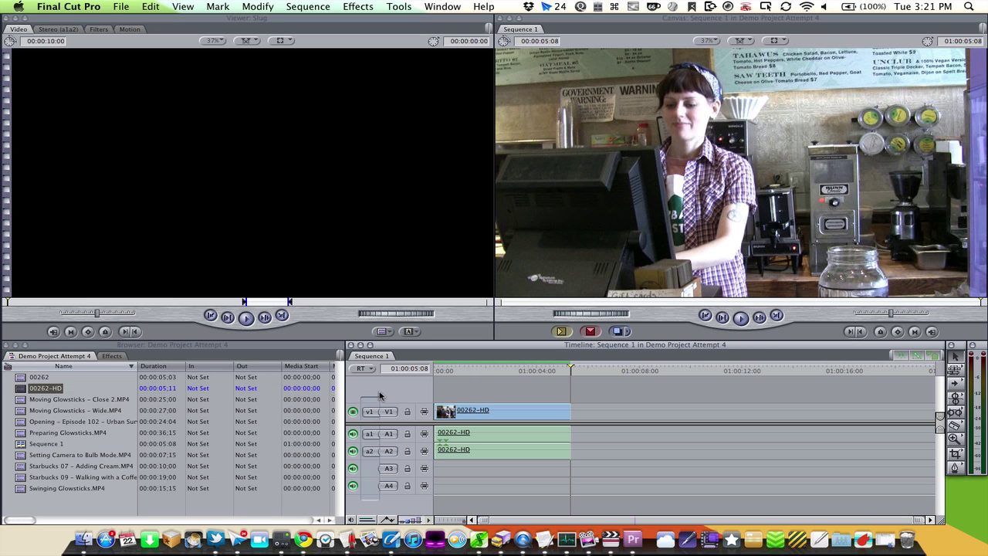
{"action": "left_click", "coordinate": [447, 373]}
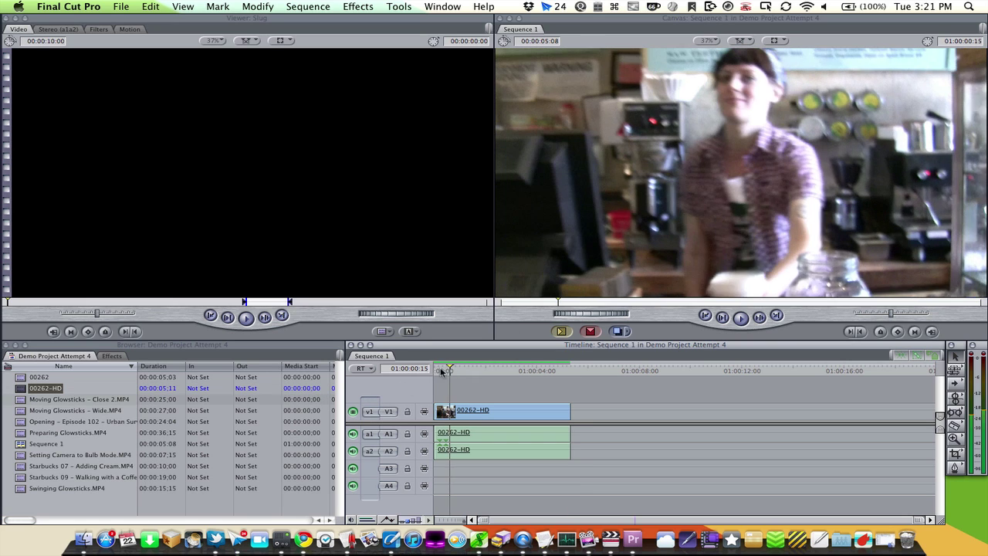
{"action": "left_click_drag", "start_coordinate": [449, 373], "coordinate": [386, 372]}
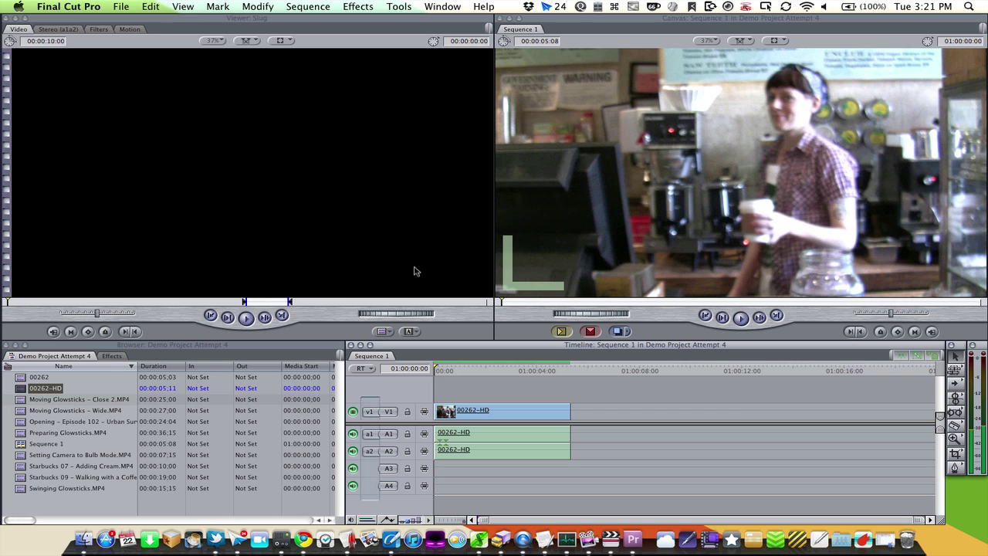
Step: Review the frame size presets and compressor options in the settings of Sequence 1, and accept the settings
{"action": "left_click", "coordinate": [309, 7]}
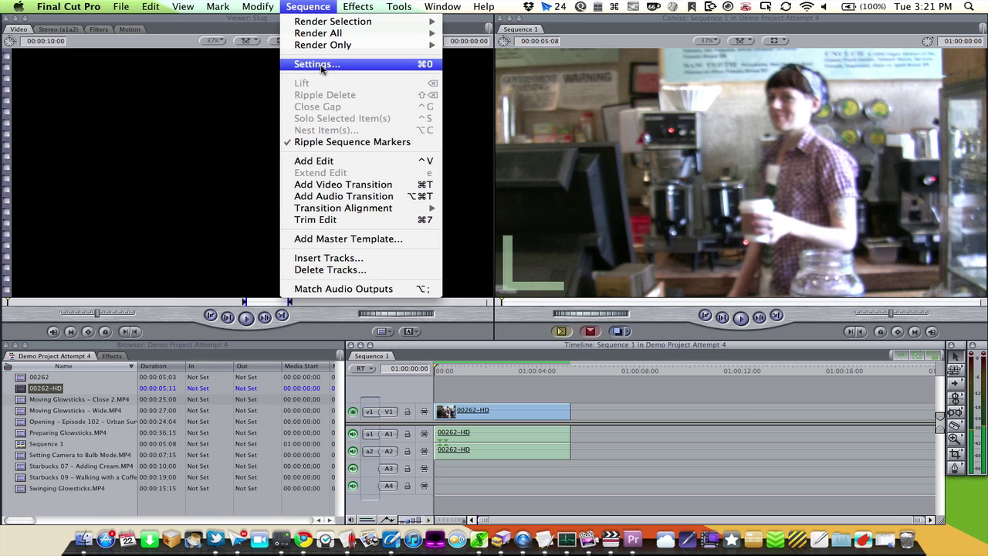
{"action": "left_click", "coordinate": [378, 64]}
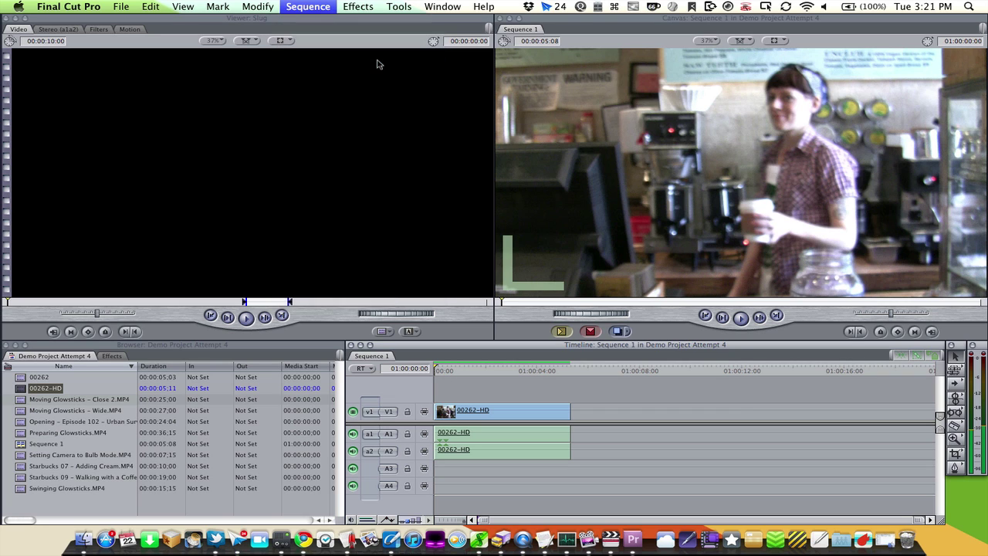
{"action": "left_click", "coordinate": [555, 180]}
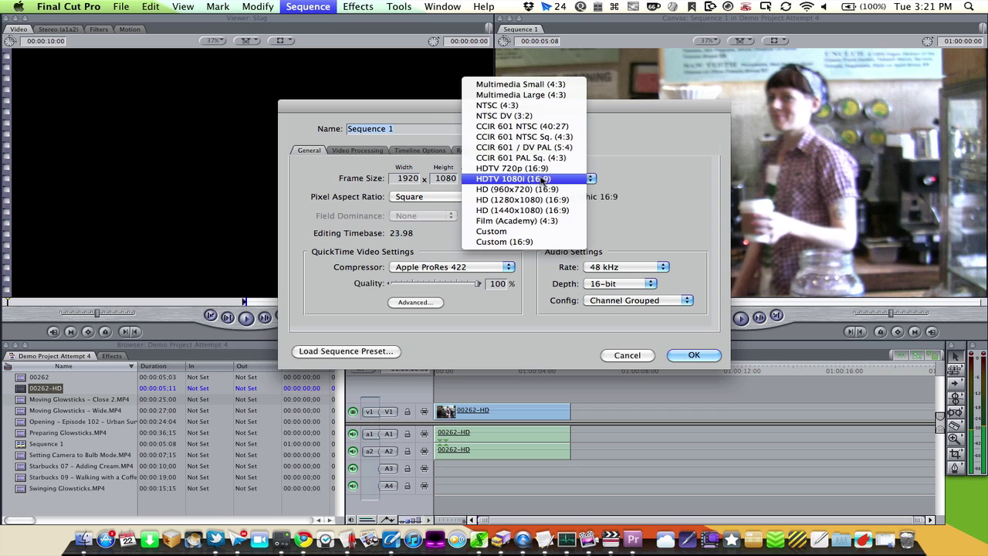
{"action": "left_click", "coordinate": [355, 192]}
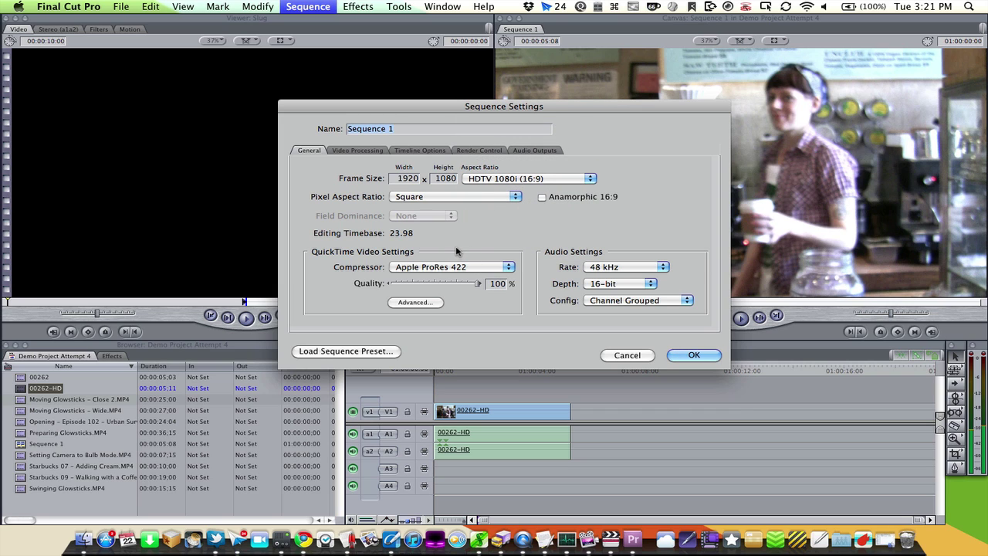
{"action": "left_click", "coordinate": [484, 268]}
{"action": "left_click", "coordinate": [340, 277]}
{"action": "left_click", "coordinate": [691, 355]}
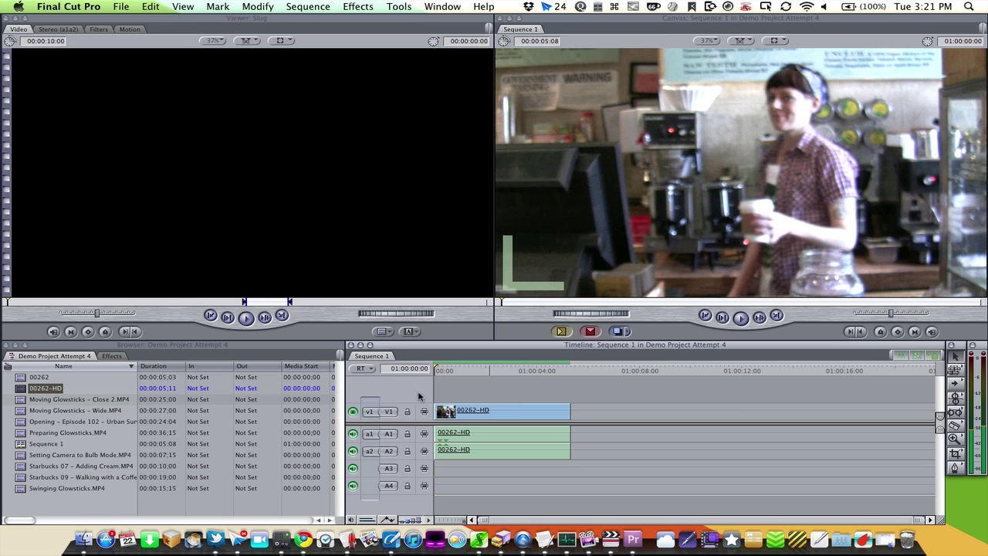
Step: Add the 00262 clip directly after 00262-HD on track V1 and move the playhead into it
{"action": "left_click", "coordinate": [78, 391]}
{"action": "left_click_drag", "start_coordinate": [44, 377], "coordinate": [582, 409]}
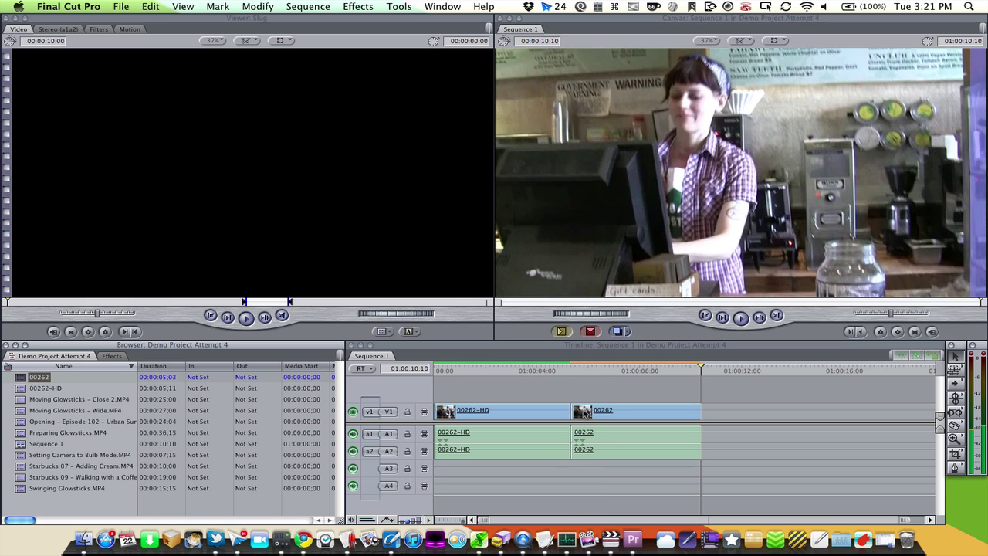
{"action": "left_click", "coordinate": [599, 371]}
{"action": "key", "text": "space"}
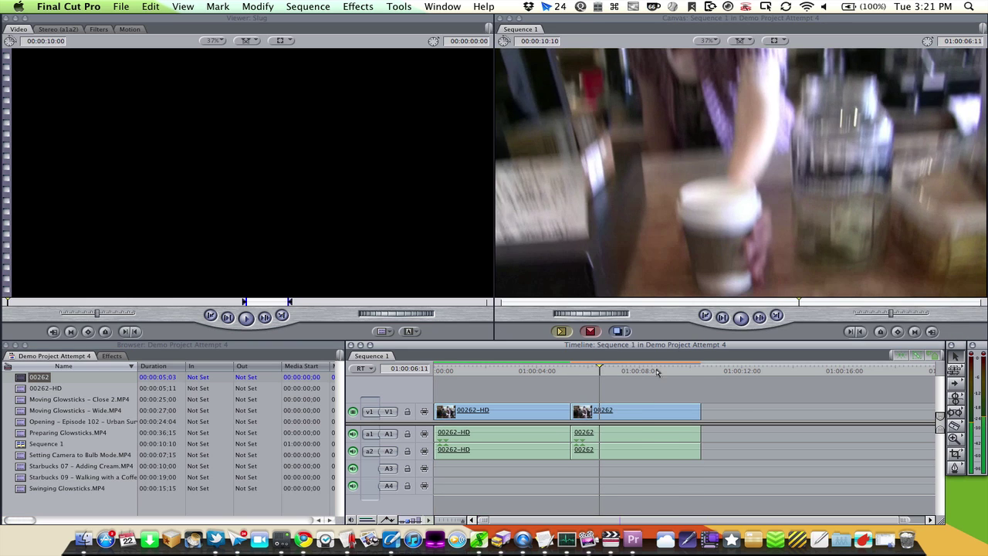
{"action": "left_click_drag", "start_coordinate": [611, 373], "coordinate": [608, 373]}
Step: Set the scale of the 00262 clip in the sequence to 100 in its motion settings
{"action": "left_click", "coordinate": [610, 411]}
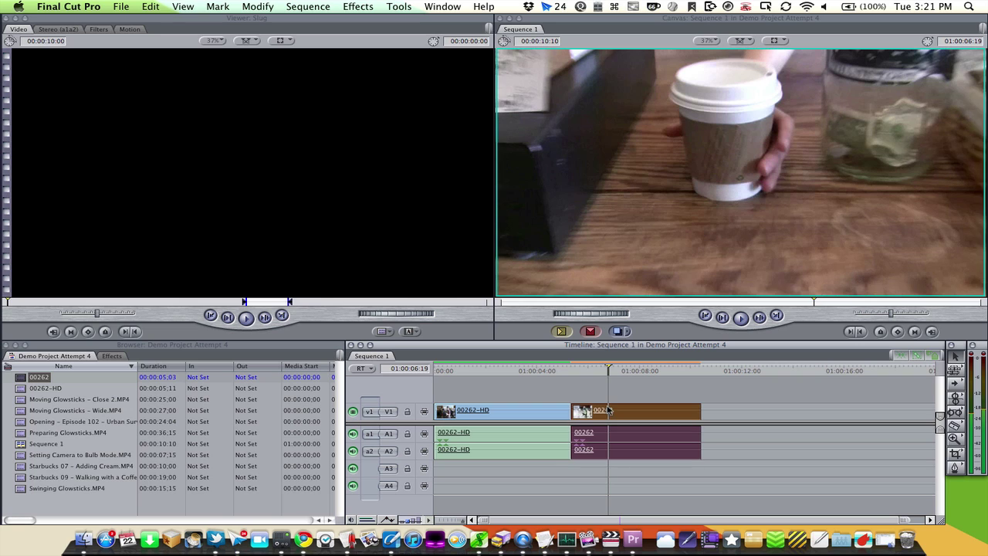
{"action": "double_click", "coordinate": [647, 415]}
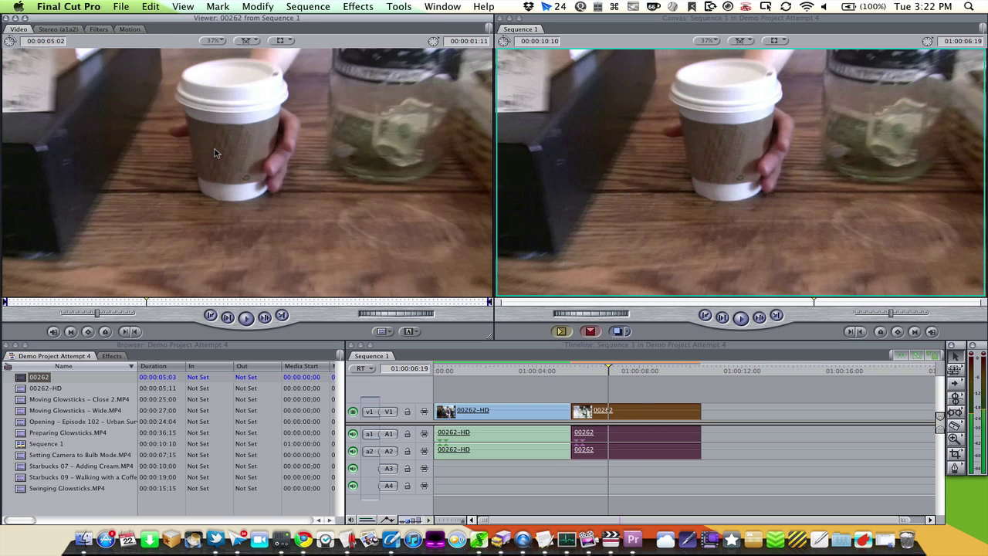
{"action": "left_click", "coordinate": [125, 30]}
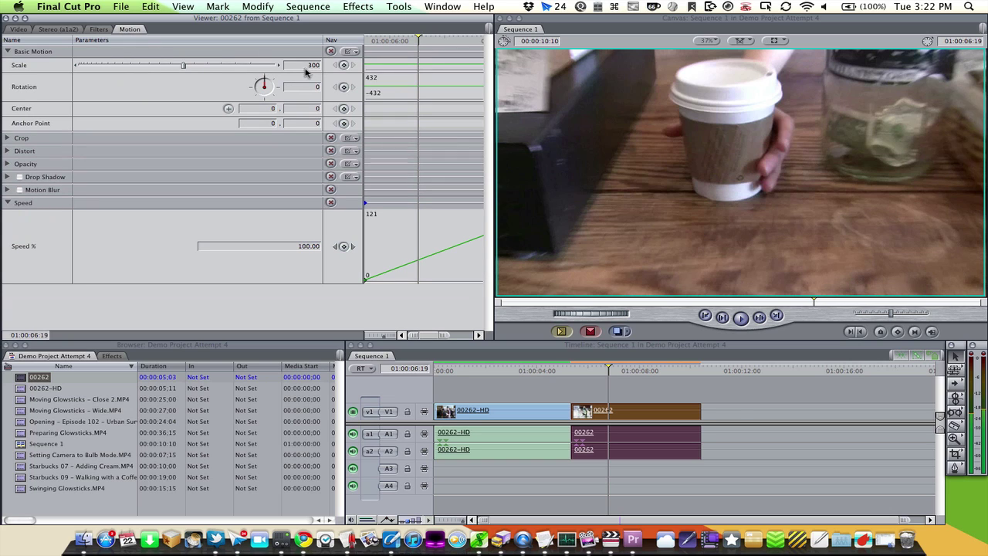
{"action": "double_click", "coordinate": [306, 66]}
{"action": "type", "text": "100"}
{"action": "key", "text": "Return"}
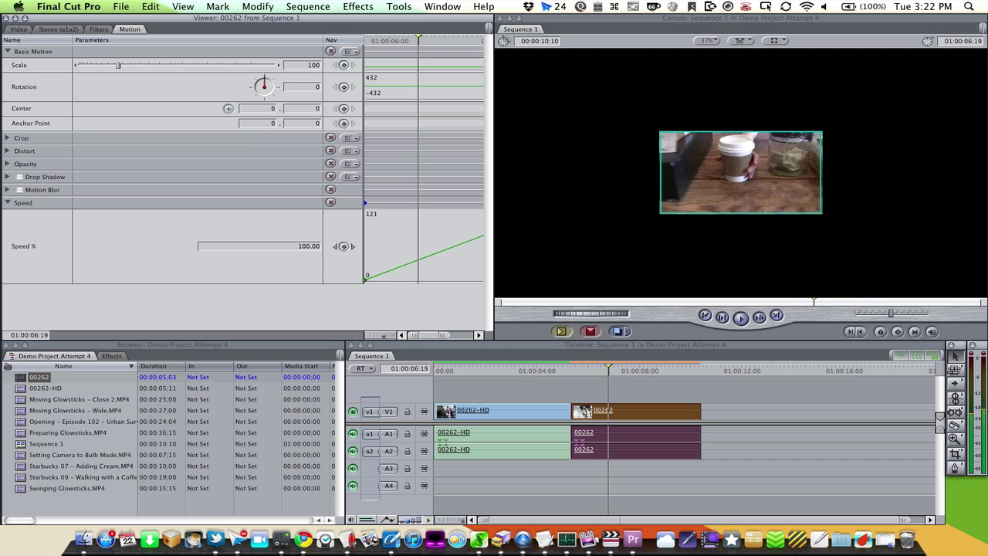
{"action": "left_click", "coordinate": [596, 398]}
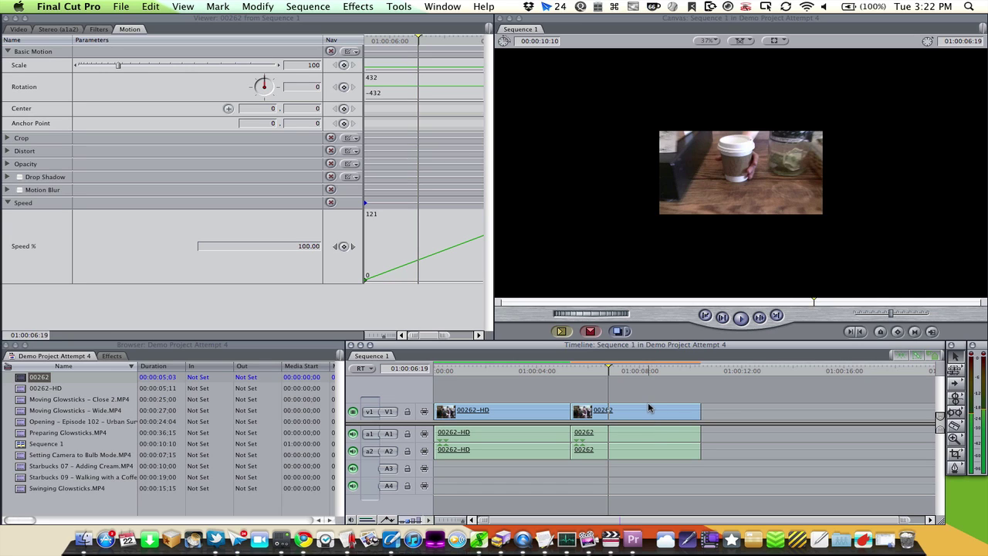
Step: Play the sequence from its beginning through into the 00262 clip, and select that clip in the timeline
{"action": "left_click", "coordinate": [525, 369]}
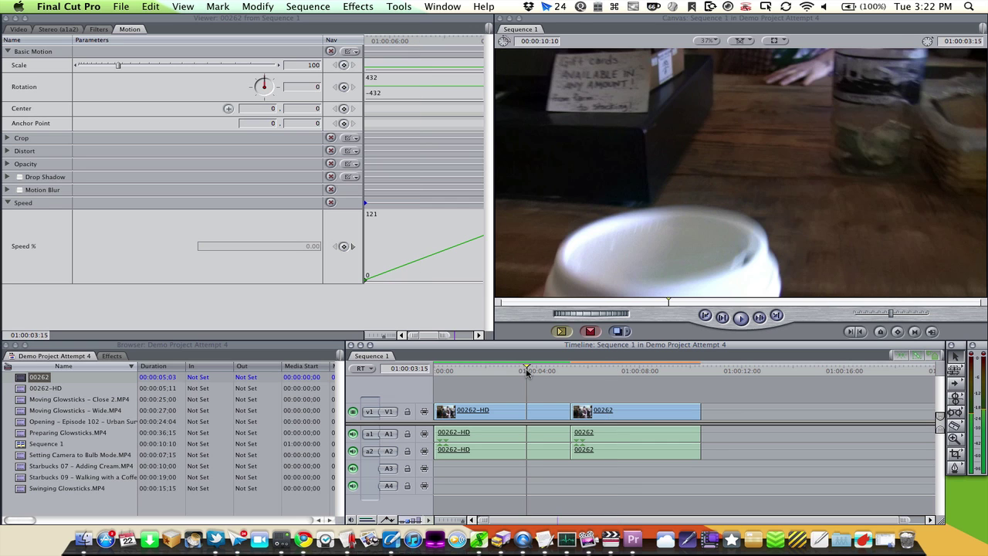
{"action": "left_click", "coordinate": [445, 370]}
{"action": "left_click_drag", "start_coordinate": [445, 370], "coordinate": [429, 372]}
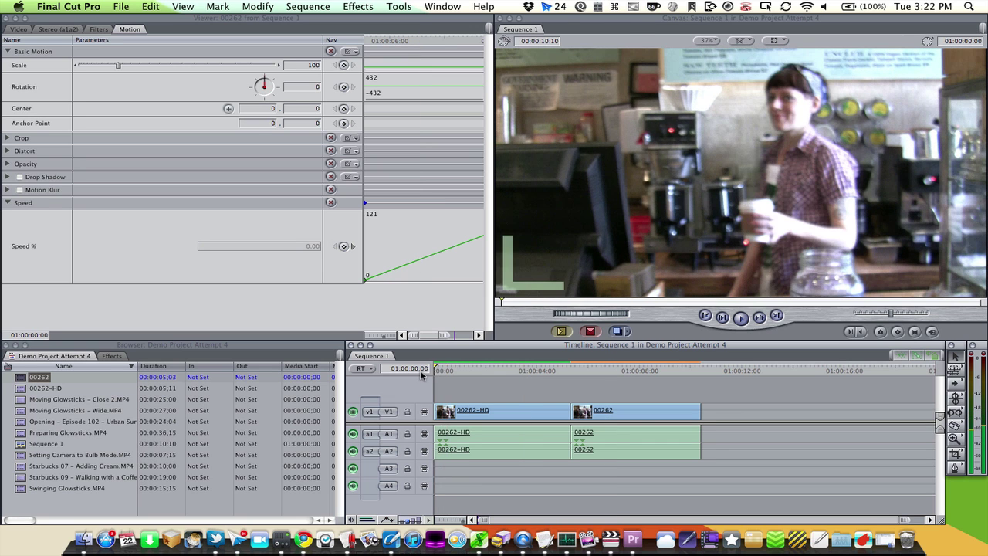
{"action": "key", "text": "space"}
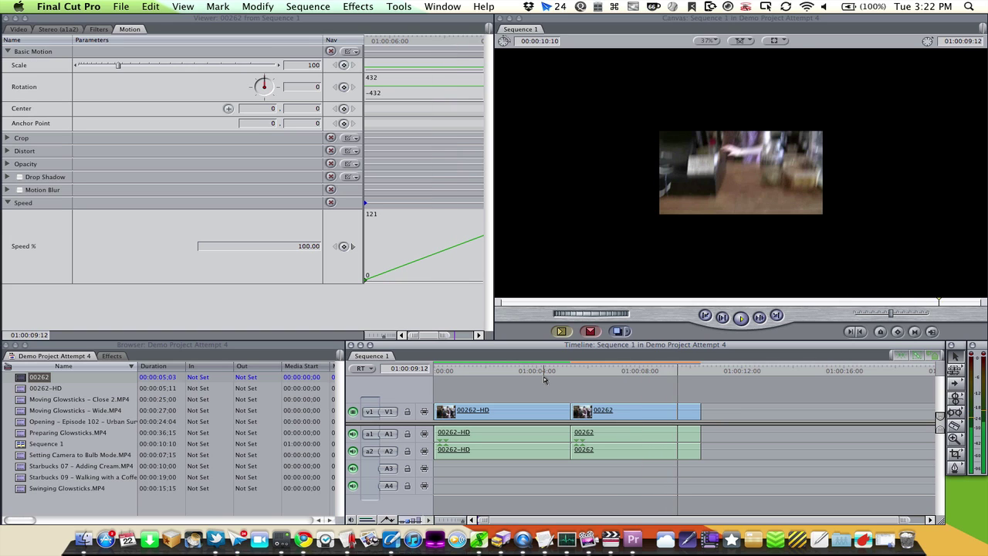
{"action": "left_click", "coordinate": [647, 415]}
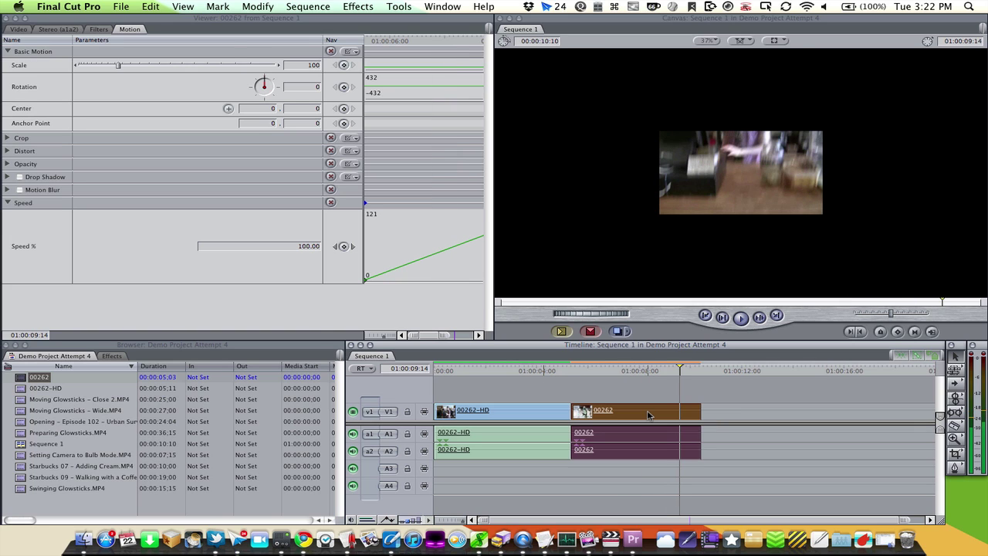
Step: Set the scale of the 00262 clip in the sequence to 300 in its motion settings
{"action": "double_click", "coordinate": [647, 414]}
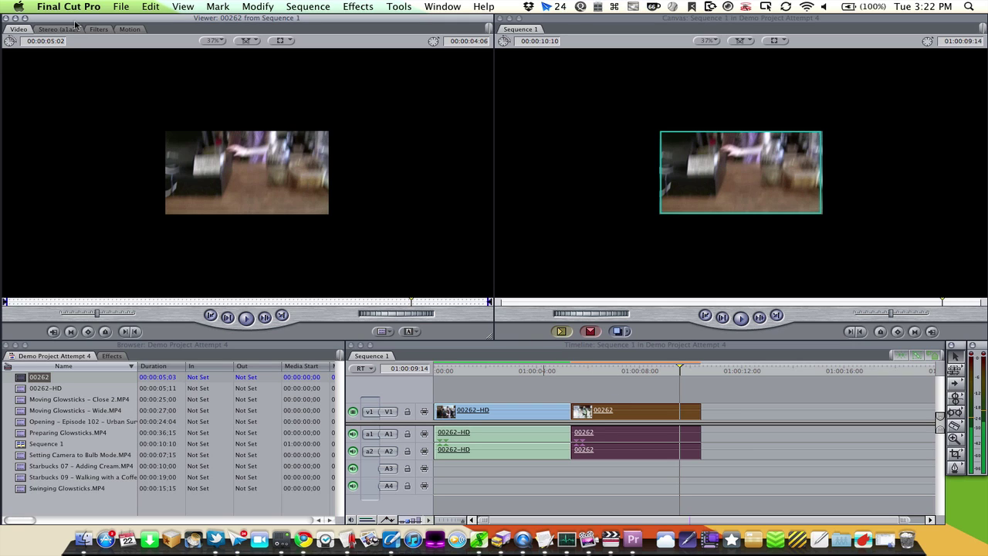
{"action": "left_click", "coordinate": [127, 30]}
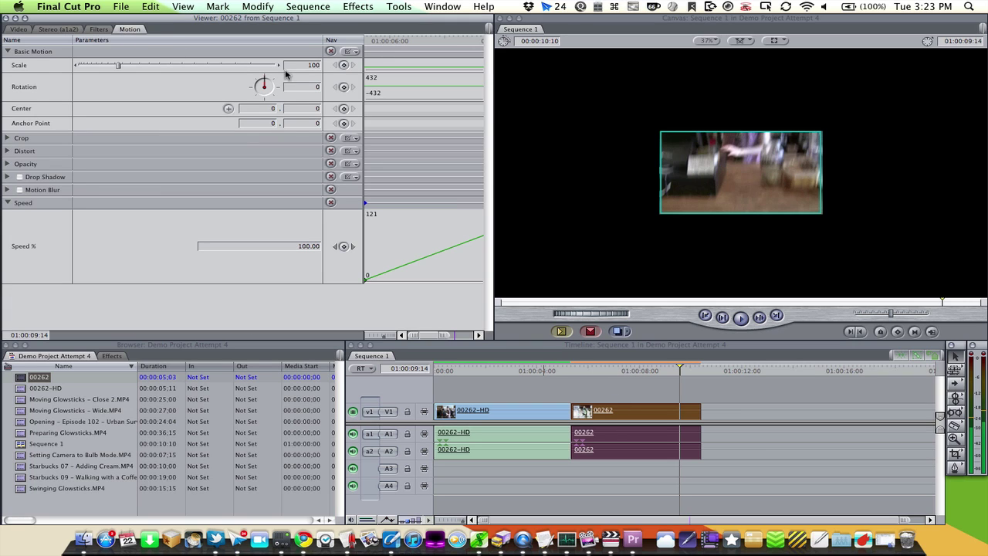
{"action": "left_click", "coordinate": [305, 65]}
{"action": "type", "text": "300"}
{"action": "key", "text": "Return"}
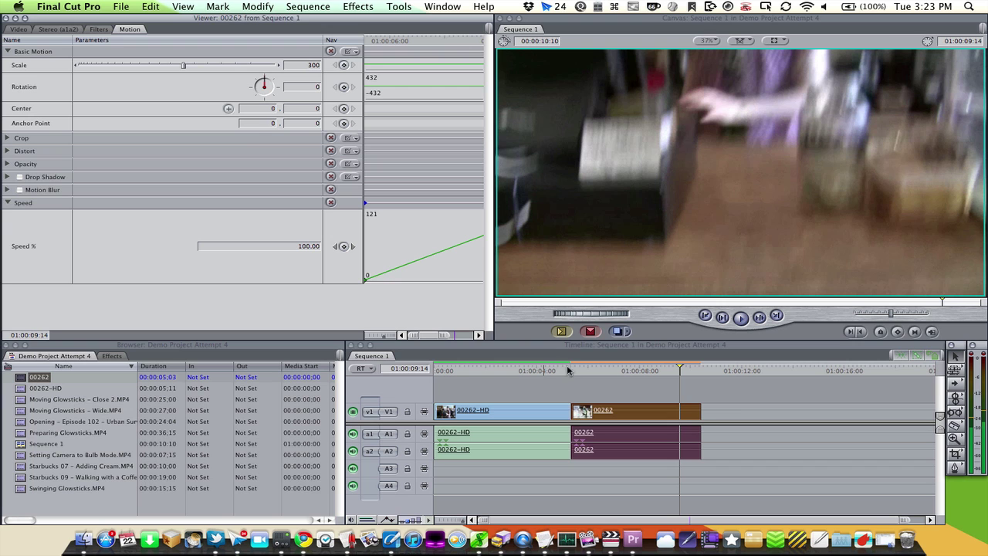
Step: Play the sequence from just before the 00262 clip into the enlarged footage, then select that clip and step back two frames
{"action": "left_click", "coordinate": [573, 384]}
{"action": "left_click", "coordinate": [561, 368]}
{"action": "key", "text": "space"}
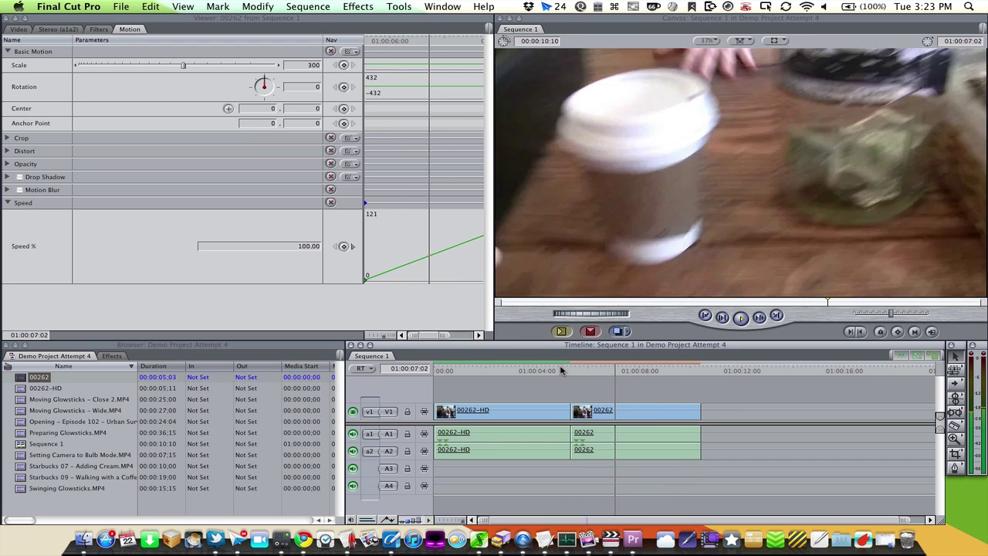
{"action": "key", "text": "space"}
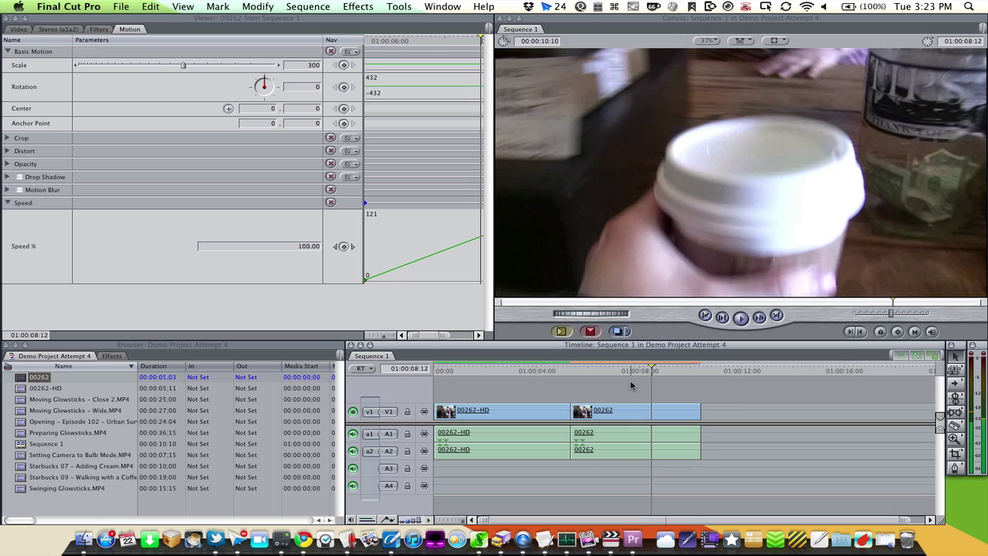
{"action": "left_click", "coordinate": [633, 414]}
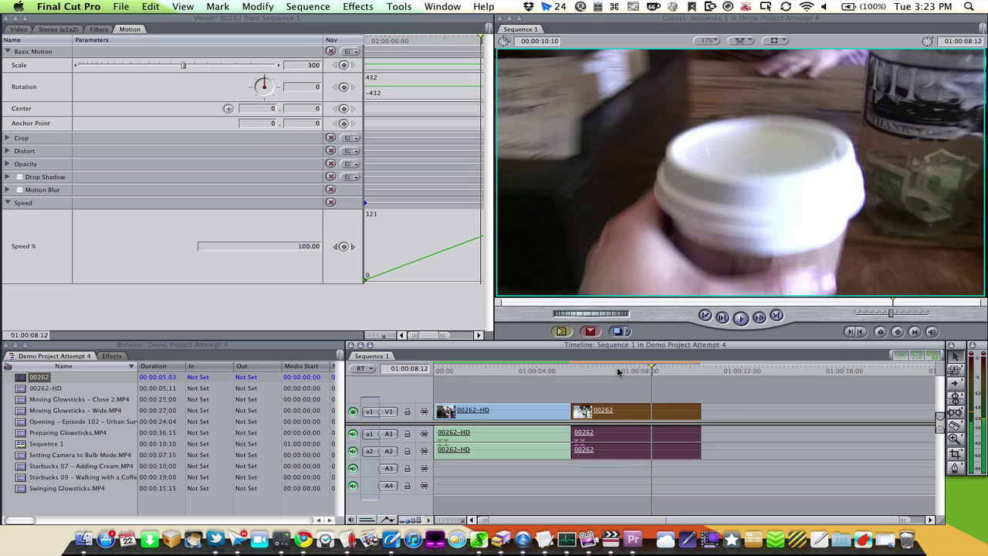
{"action": "key", "text": "Left"}
{"action": "key", "text": "Left"}
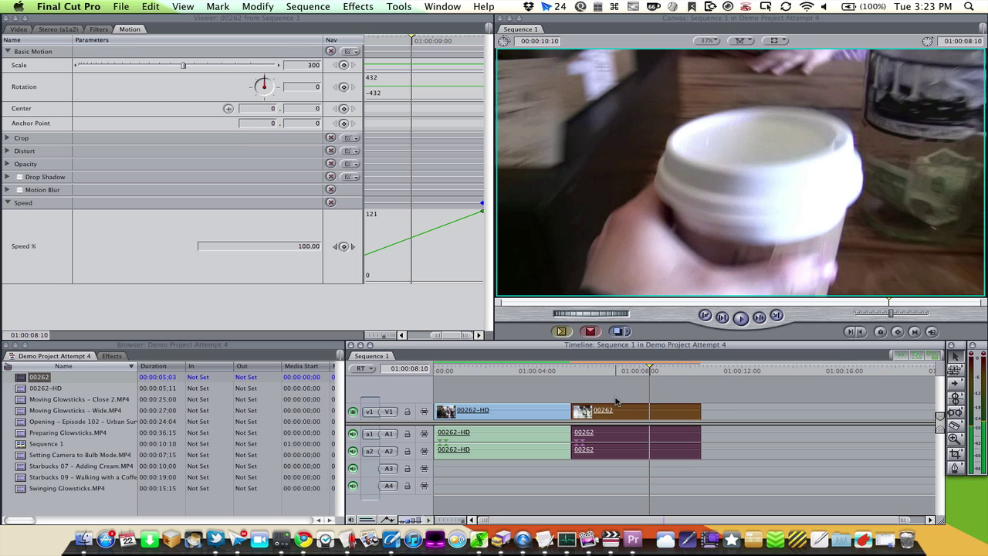
Step: Undo back to before the 00262 clip was added, and place Swinging Glowsticks.MP4 directly after 00262-HD on track V1
{"action": "key", "text": "super+z"}
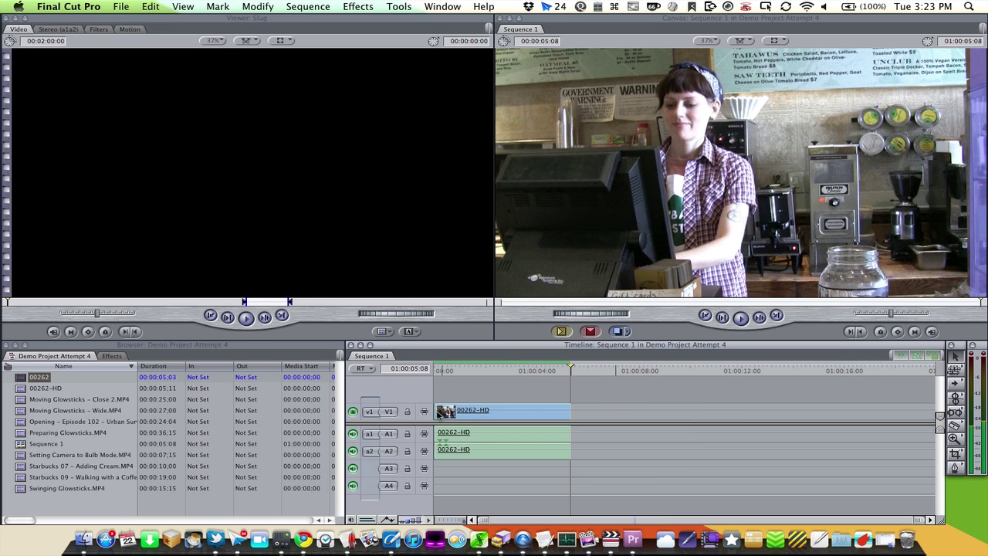
{"action": "left_click", "coordinate": [66, 502]}
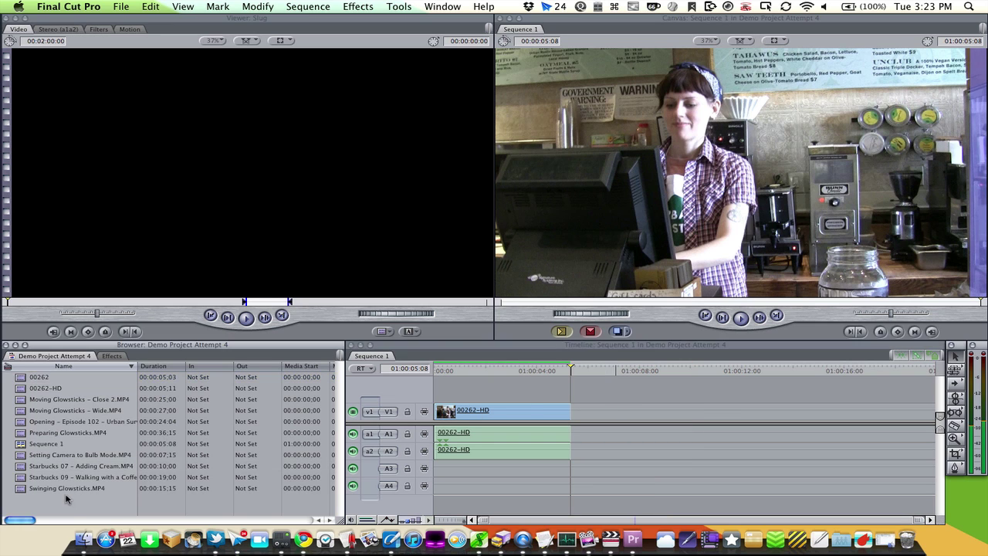
{"action": "left_click_drag", "start_coordinate": [54, 488], "coordinate": [582, 415]}
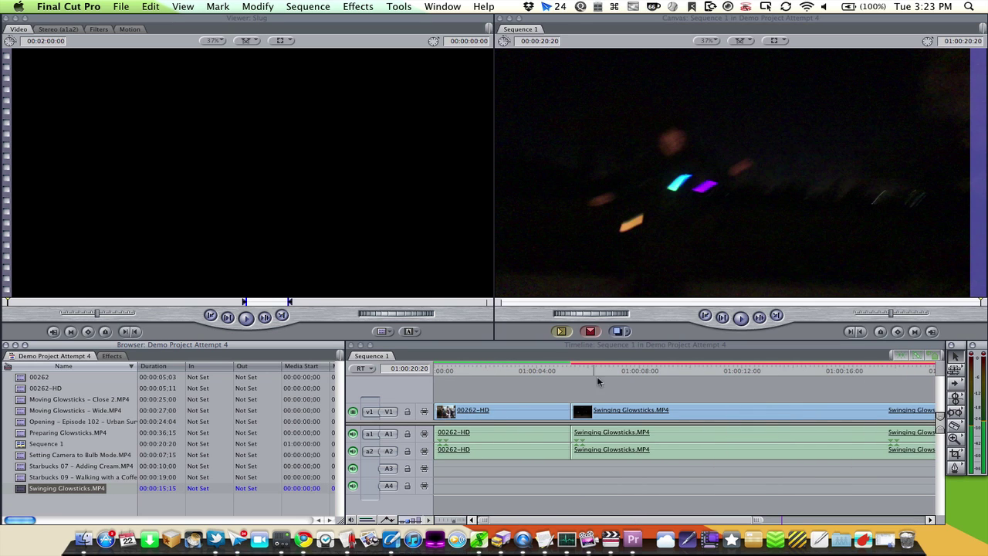
{"action": "left_click", "coordinate": [602, 371]}
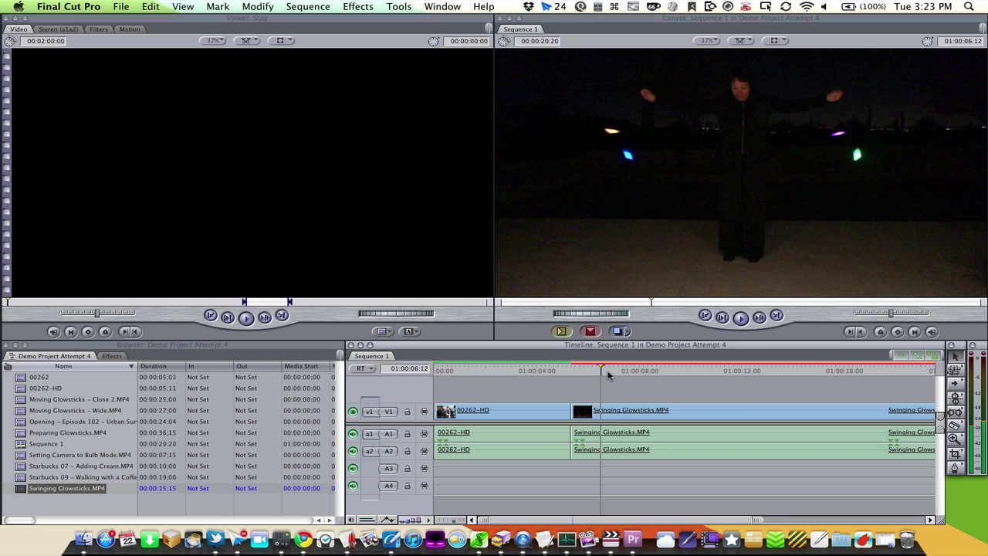
{"action": "left_click", "coordinate": [656, 375]}
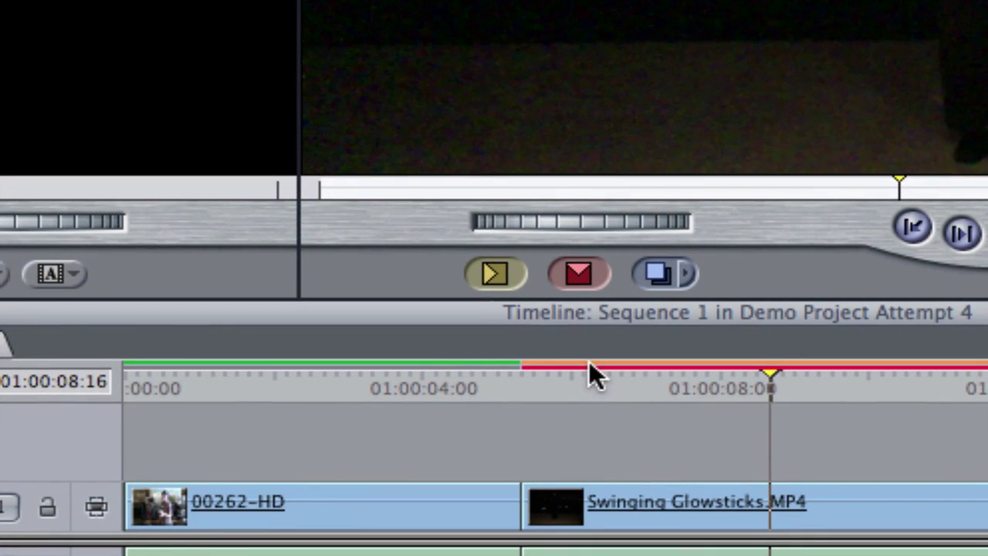
{"action": "mouse_move", "coordinate": [590, 364]}
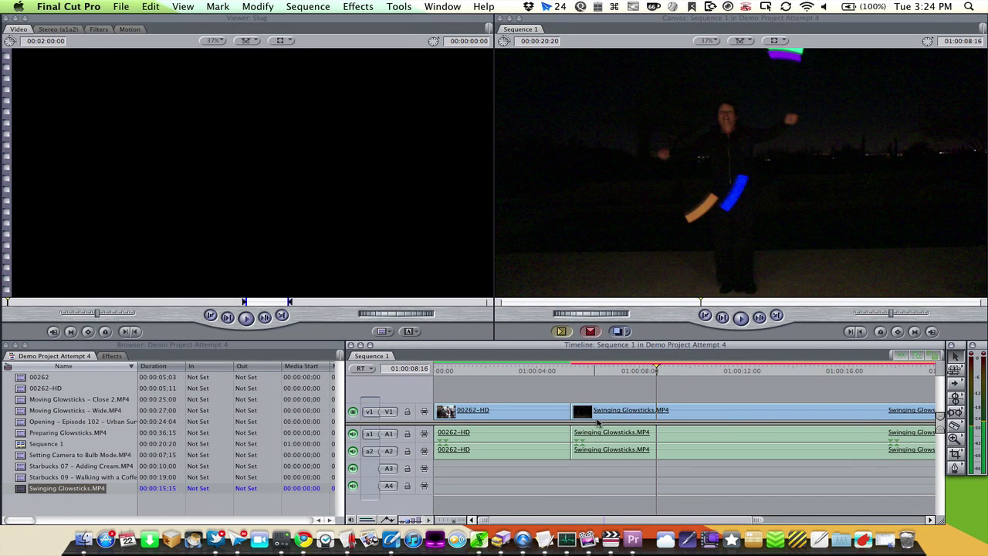
Step: Select Swinging Glowsticks.MP4 in the timeline and review the available options for rendering a selection
{"action": "left_click", "coordinate": [604, 435]}
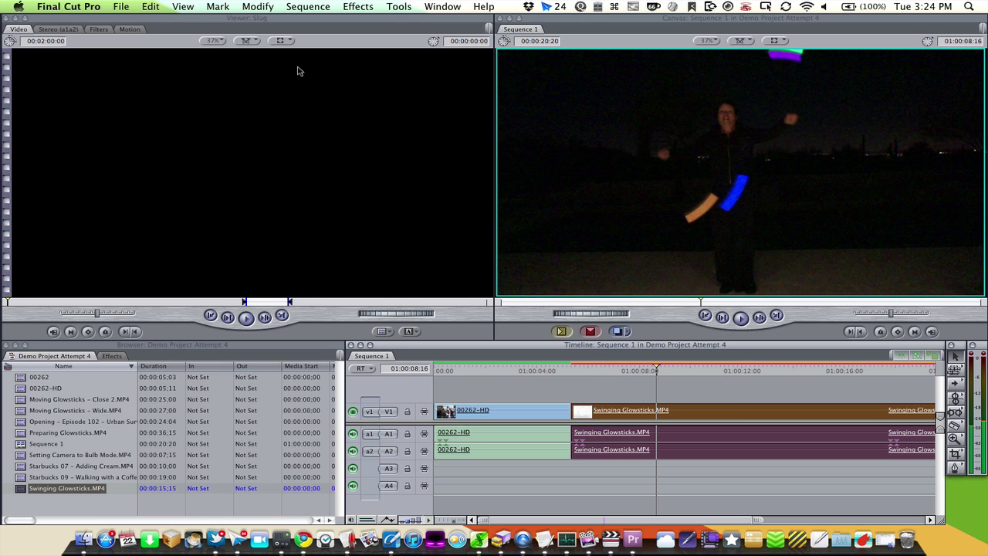
{"action": "left_click", "coordinate": [260, 8]}
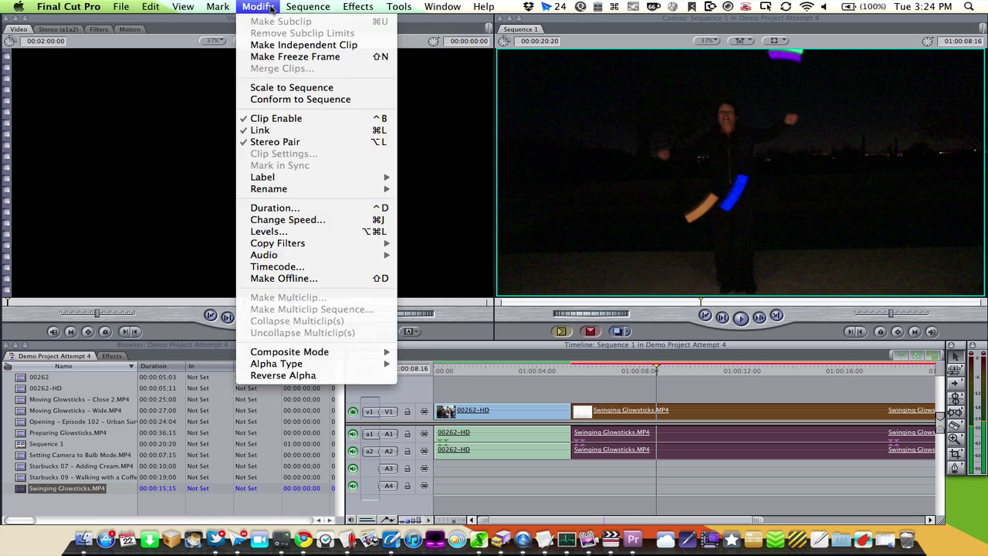
{"action": "mouse_move", "coordinate": [327, 23]}
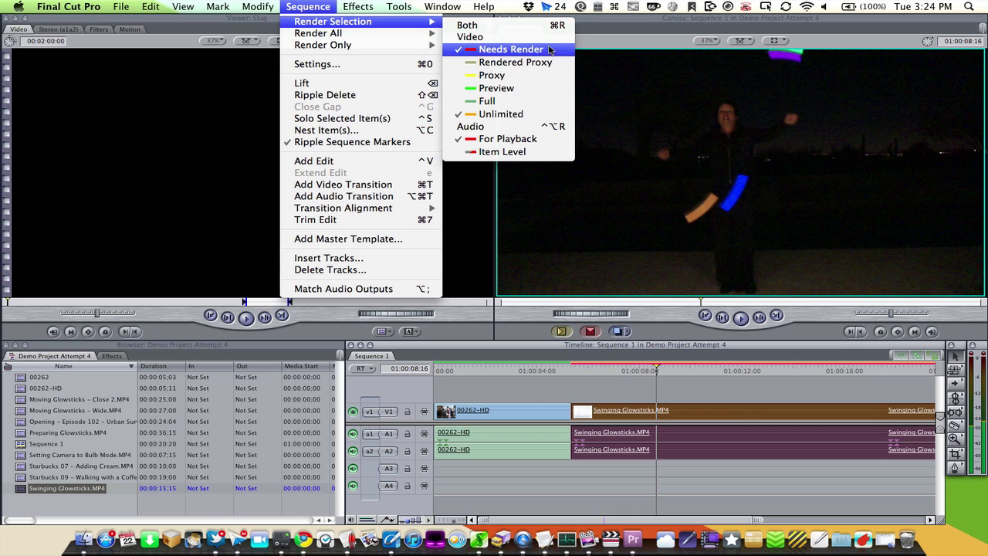
{"action": "left_click", "coordinate": [528, 392]}
Step: Render both the video and audio of the 00262-HD clip in the timeline
{"action": "left_click", "coordinate": [519, 413]}
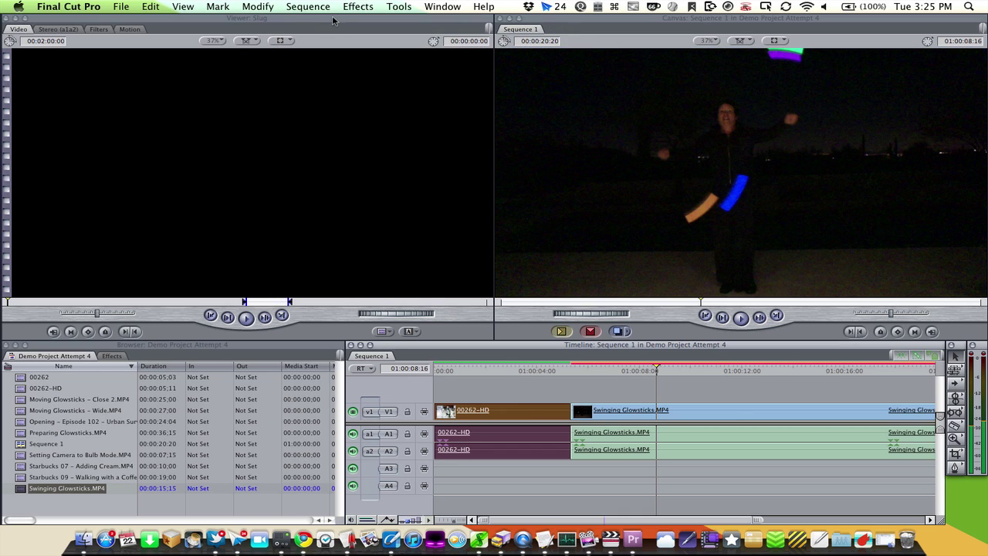
{"action": "left_click", "coordinate": [308, 8]}
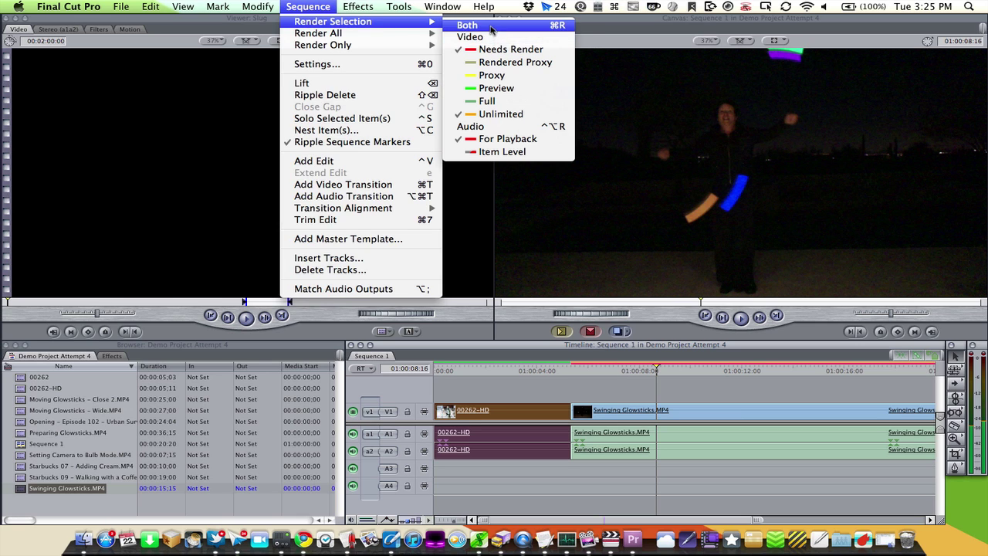
{"action": "left_click", "coordinate": [491, 29]}
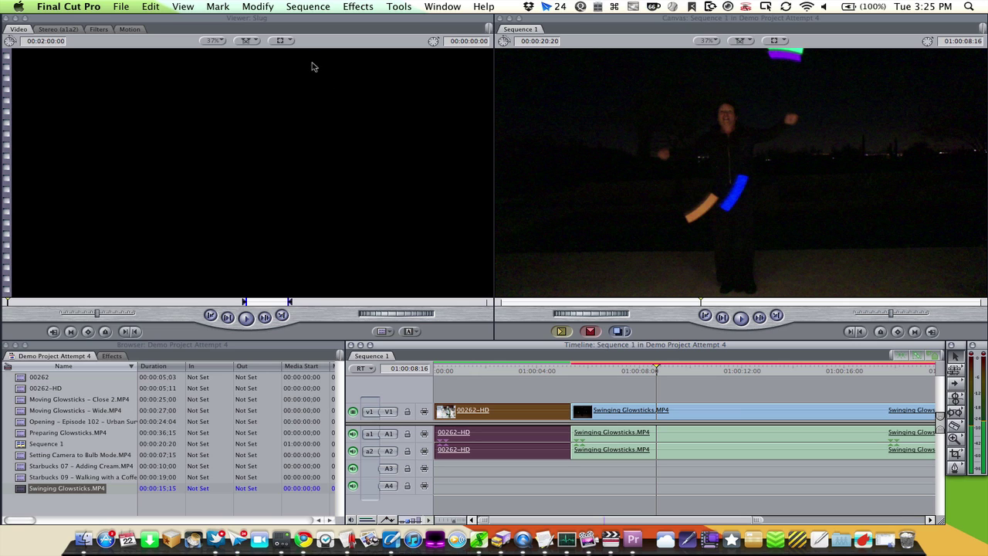
Step: Render only the audio of the Swinging Glowsticks.MP4 clip in the timeline, and clear the selection
{"action": "left_click", "coordinate": [306, 7]}
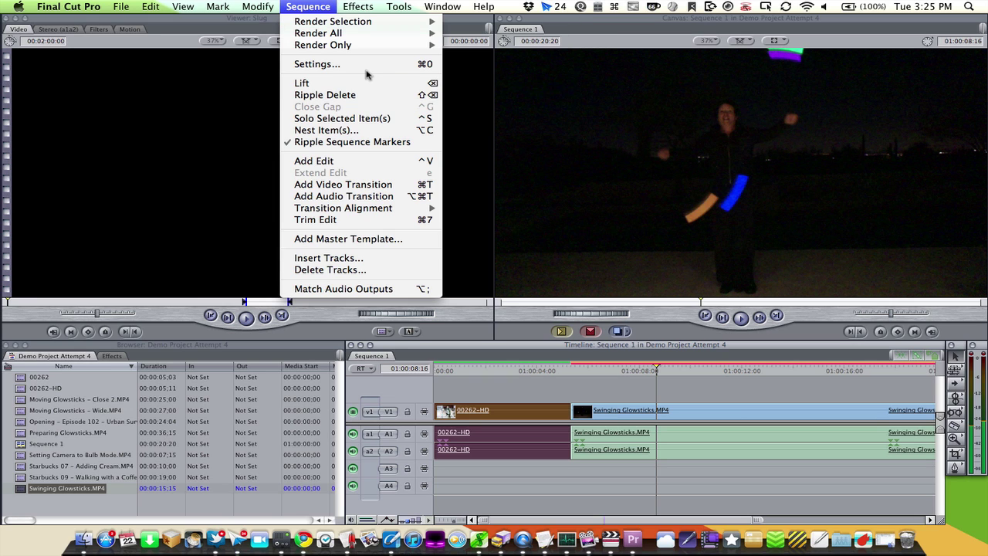
{"action": "left_click", "coordinate": [655, 403]}
{"action": "left_click", "coordinate": [642, 456]}
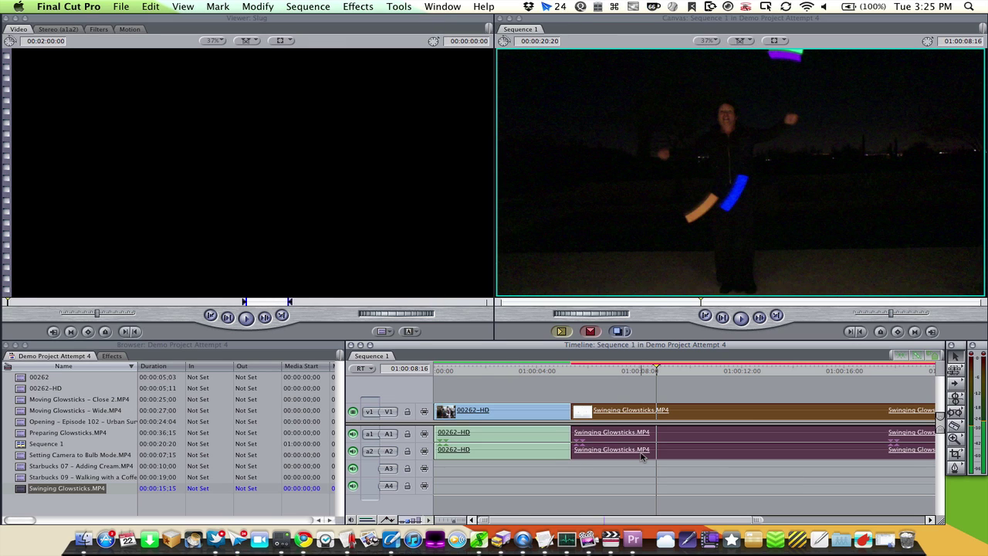
{"action": "scroll", "coordinate": [642, 457], "scroll_direction": "right", "scroll_amount": 10}
{"action": "scroll", "coordinate": [642, 456], "scroll_direction": "left", "scroll_amount": 7}
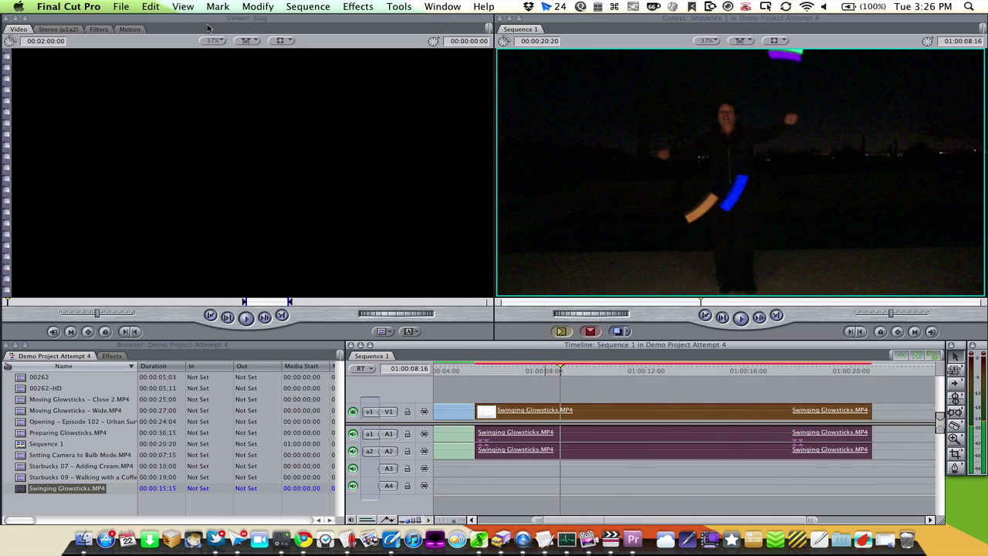
{"action": "left_click", "coordinate": [306, 7]}
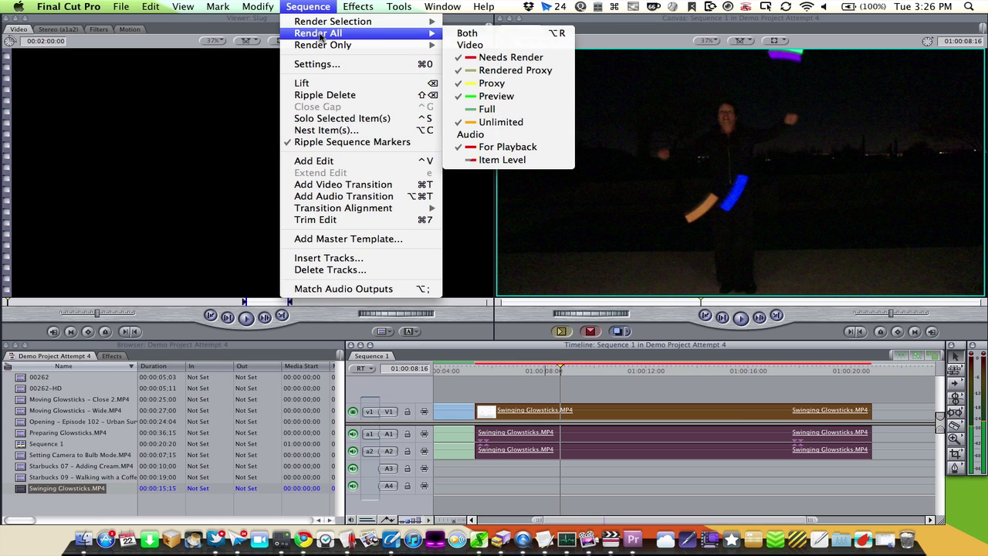
{"action": "mouse_move", "coordinate": [358, 22]}
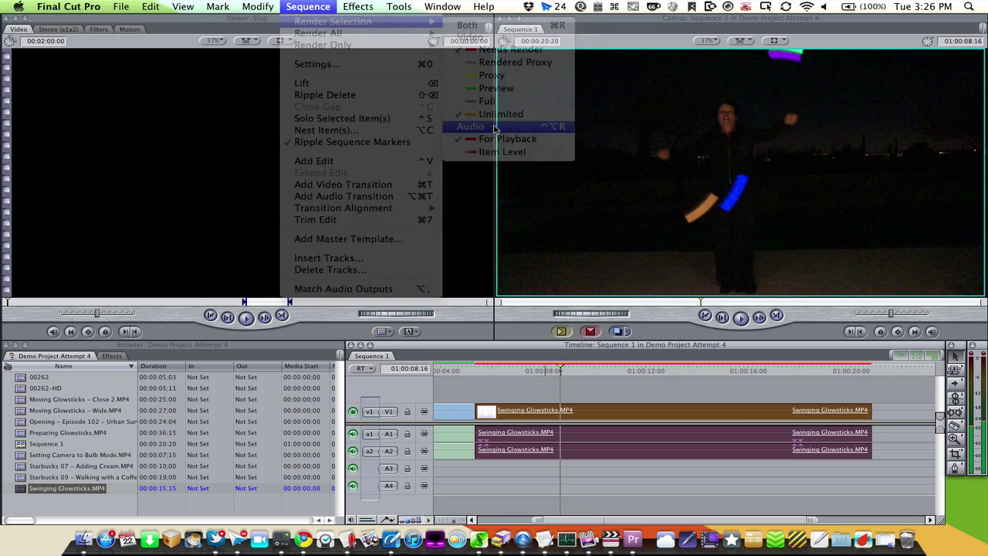
{"action": "left_click", "coordinate": [497, 129]}
{"action": "left_click", "coordinate": [480, 391]}
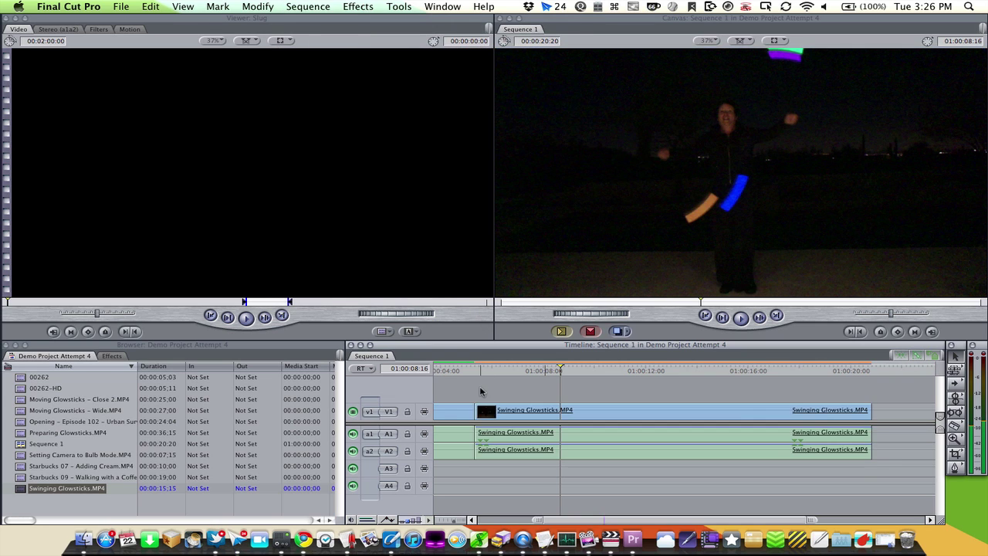
Step: Play the sequence across the cut into Swinging Glowsticks.MP4 and look over that clip through to its end
{"action": "scroll", "coordinate": [480, 391], "scroll_direction": "left", "scroll_amount": 3}
{"action": "left_click", "coordinate": [522, 372]}
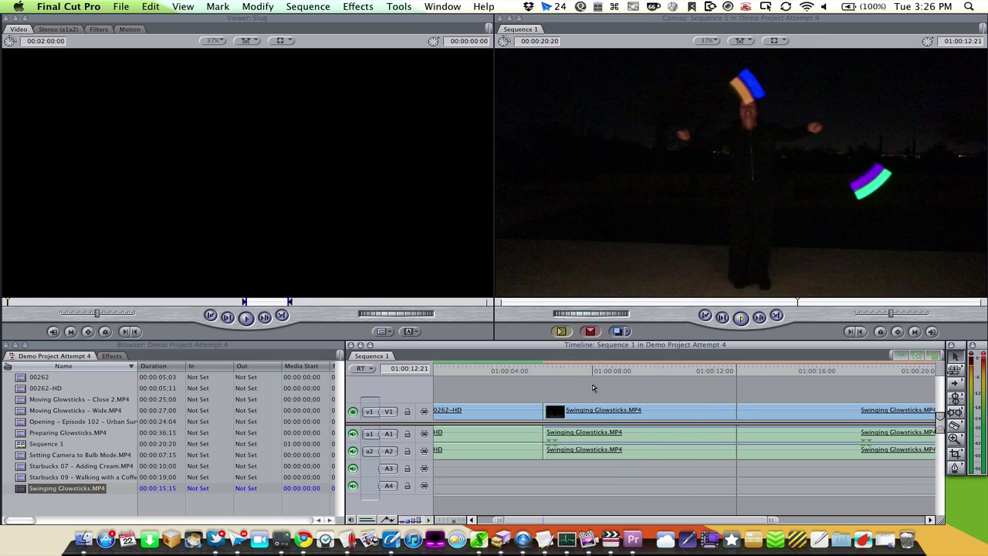
{"action": "scroll", "coordinate": [592, 387], "scroll_direction": "right", "scroll_amount": 8}
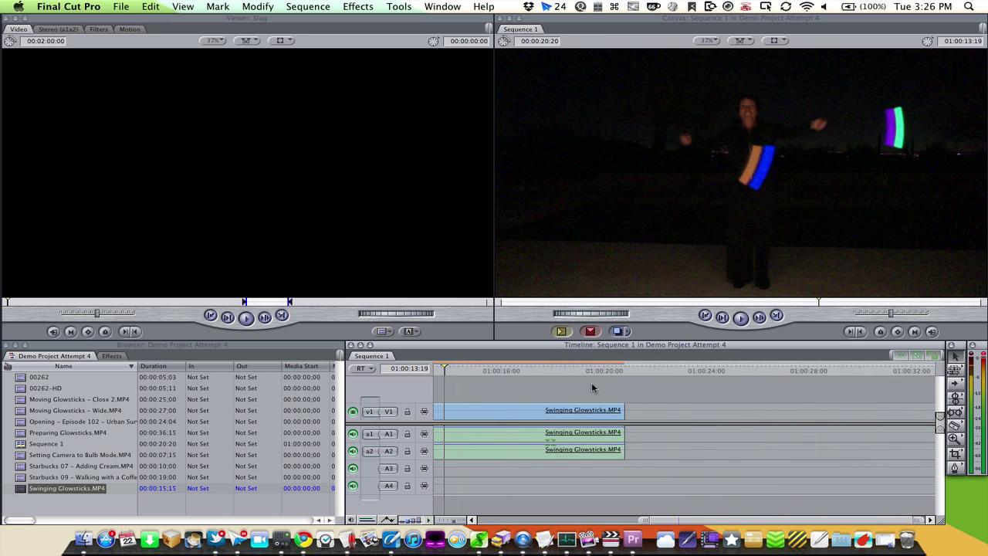
{"action": "scroll", "coordinate": [592, 387], "scroll_direction": "left", "scroll_amount": 9}
{"action": "scroll", "coordinate": [592, 387], "scroll_direction": "right", "scroll_amount": 4}
{"action": "scroll", "coordinate": [592, 388], "scroll_direction": "left", "scroll_amount": 4}
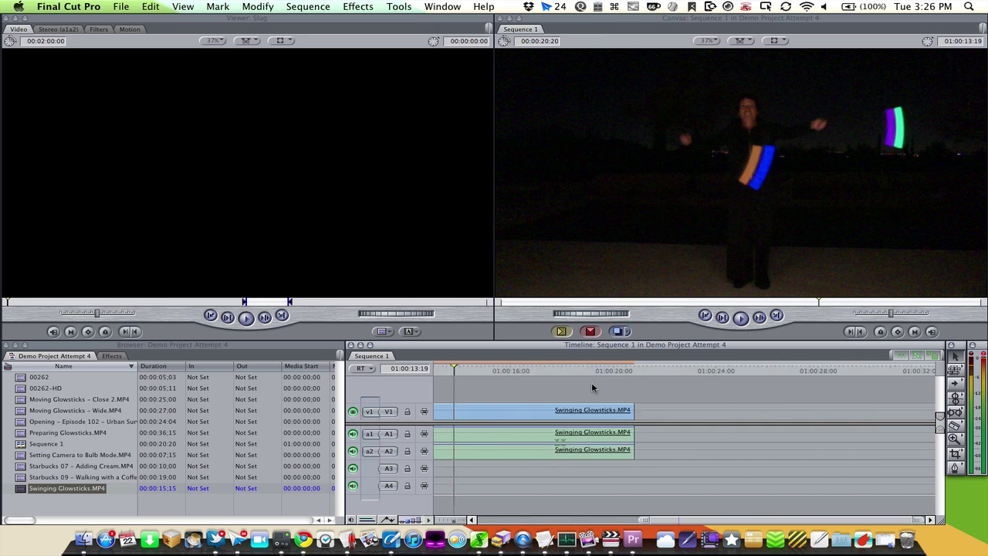
{"action": "key", "text": "Left"}
{"action": "key", "text": "Left"}
Step: Trim the start of Swinging Glowsticks.MP4 to 01:00:05:15 in the timeline
{"action": "left_click", "coordinate": [532, 369]}
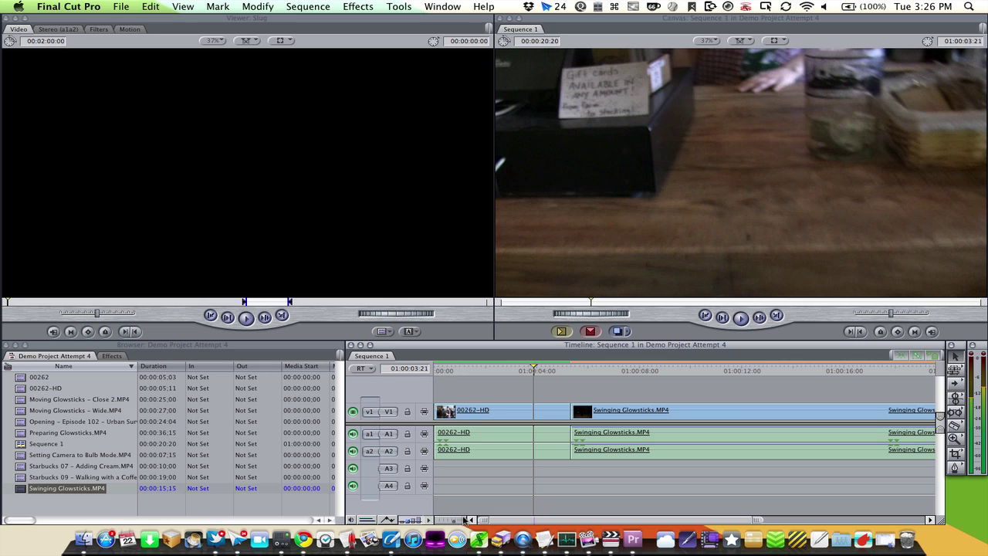
{"action": "left_click", "coordinate": [464, 520]}
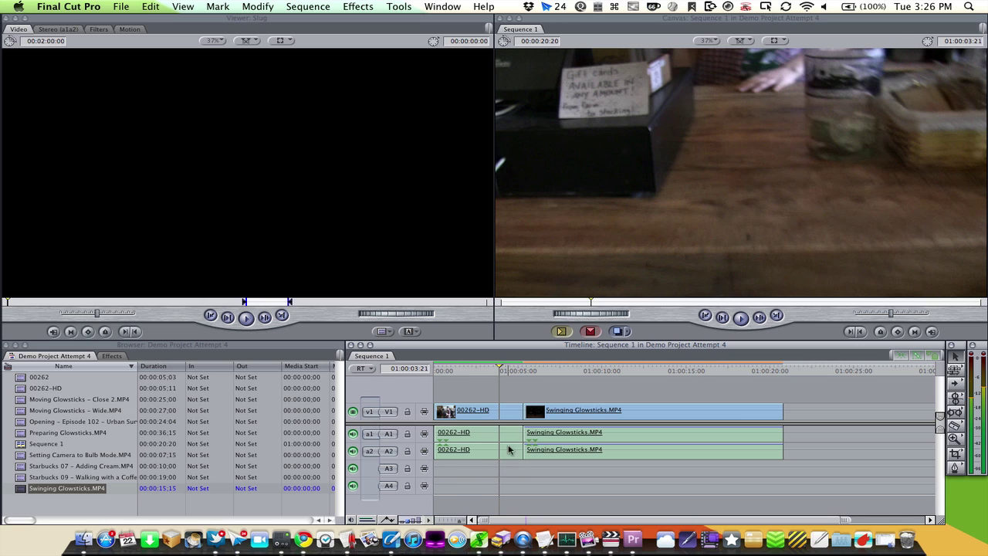
{"action": "left_click", "coordinate": [533, 389]}
{"action": "left_click", "coordinate": [523, 410]}
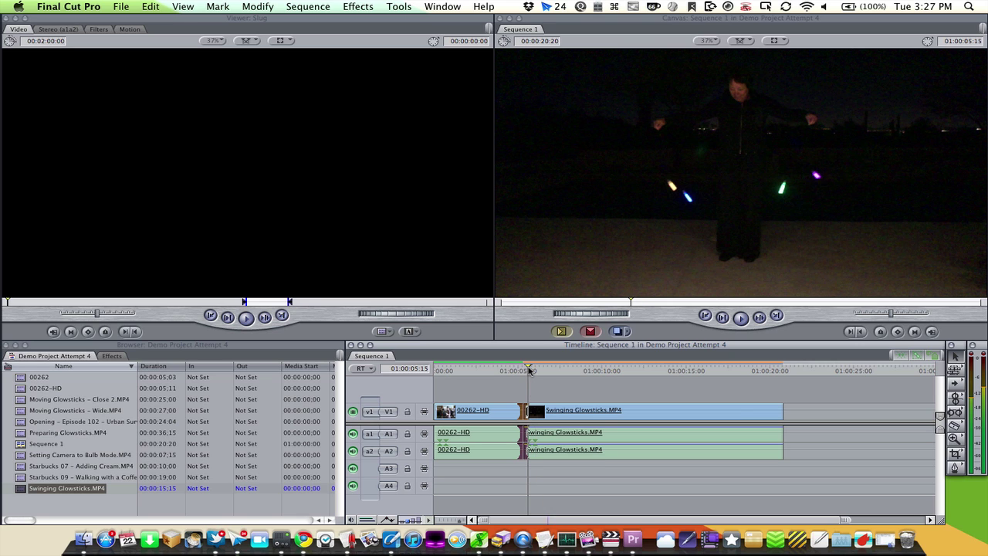
{"action": "left_click_drag", "start_coordinate": [525, 410], "coordinate": [531, 409]}
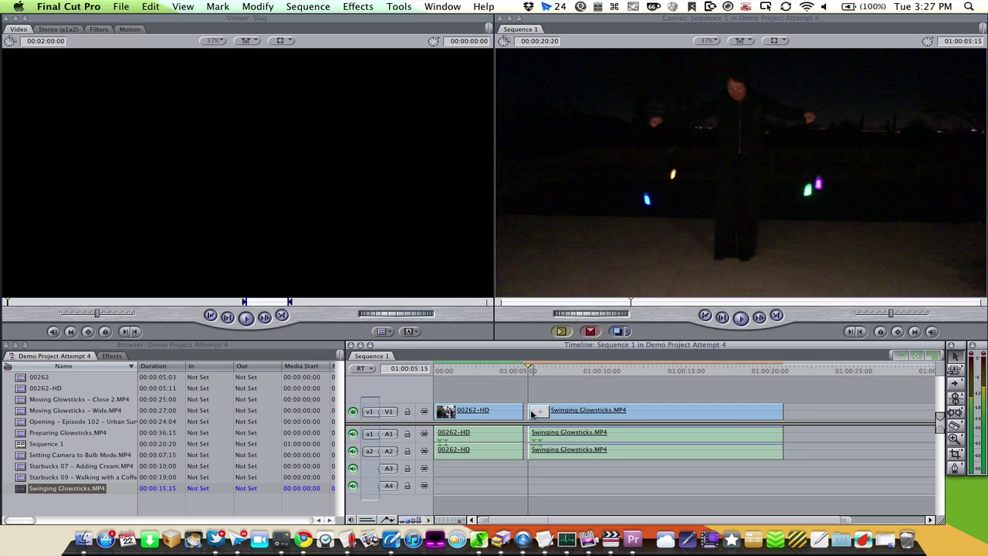
Step: Trim the end of 00262-HD to 01:00:05:01, delete the gap after it, and select the edit point between the two clips
{"action": "left_click", "coordinate": [519, 370]}
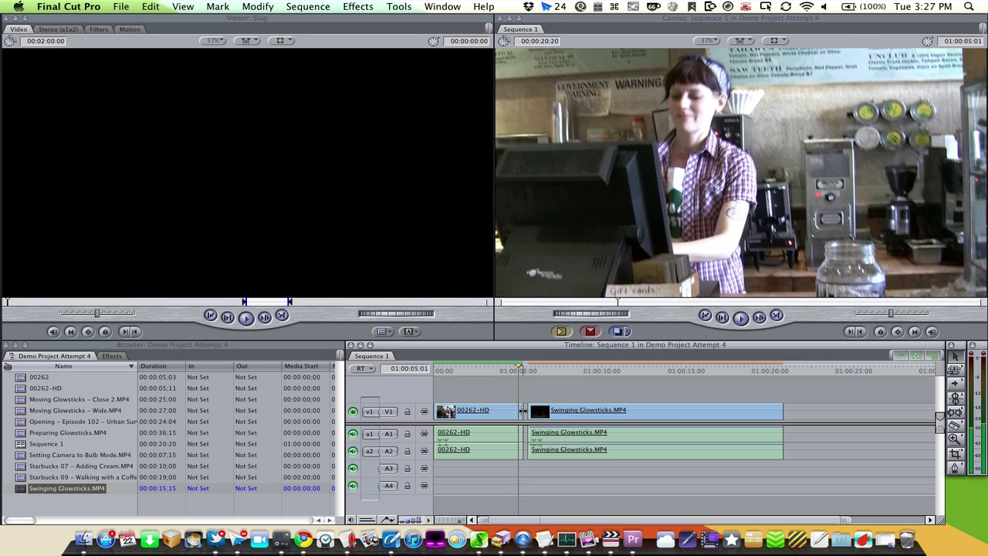
{"action": "left_click_drag", "start_coordinate": [522, 410], "coordinate": [522, 414]}
{"action": "key", "text": "Delete"}
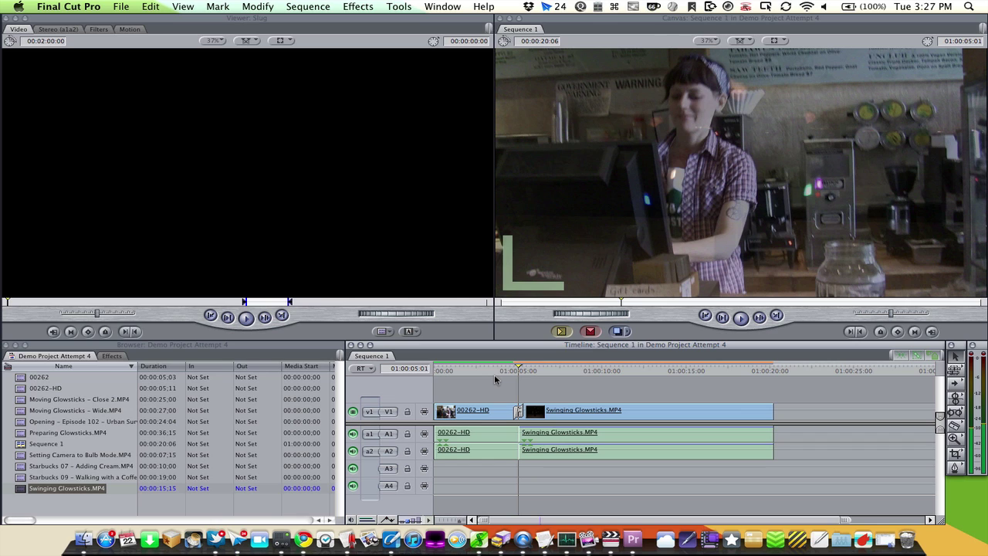
{"action": "key", "text": "v"}
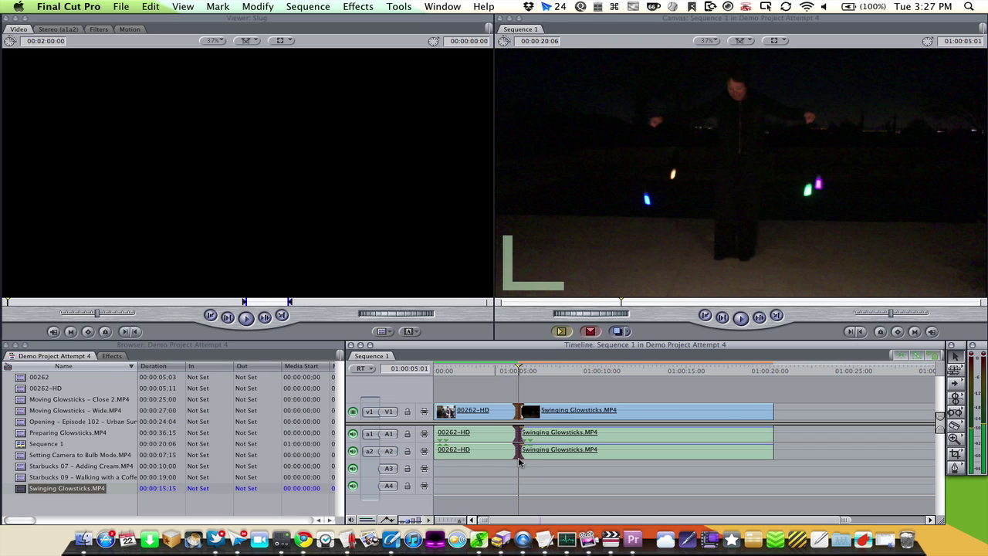
Step: Add the default audio cross fade and an Oval Iris video transition at the edit point between 00262-HD and Swinging Glowsticks.MP4
{"action": "key", "text": "alt+super+t"}
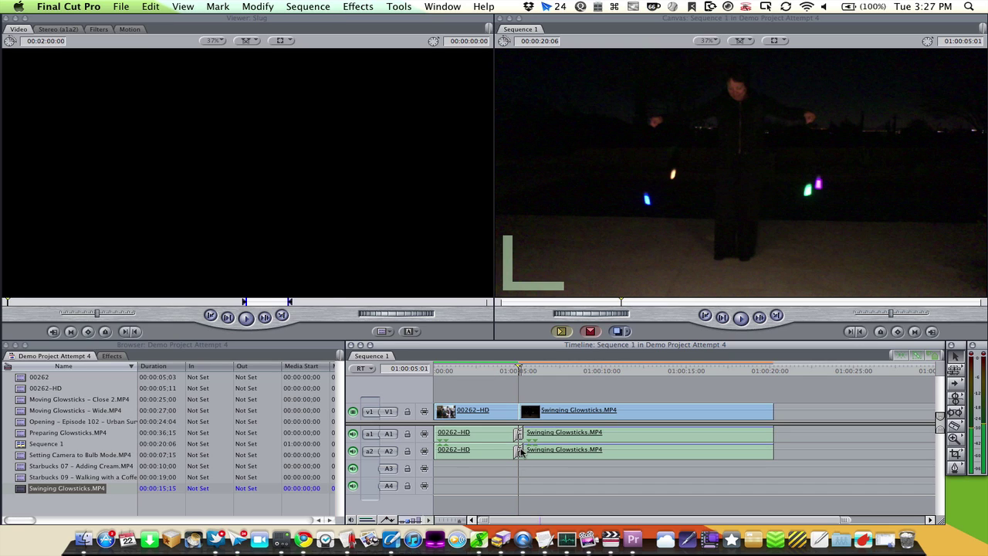
{"action": "left_click", "coordinate": [517, 410]}
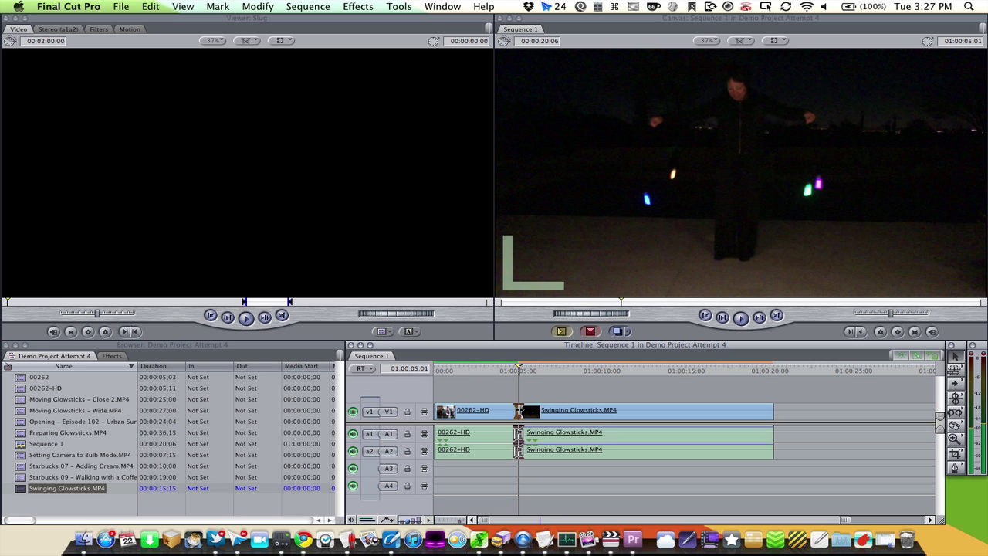
{"action": "left_click", "coordinate": [371, 11]}
{"action": "mouse_move", "coordinate": [373, 42]}
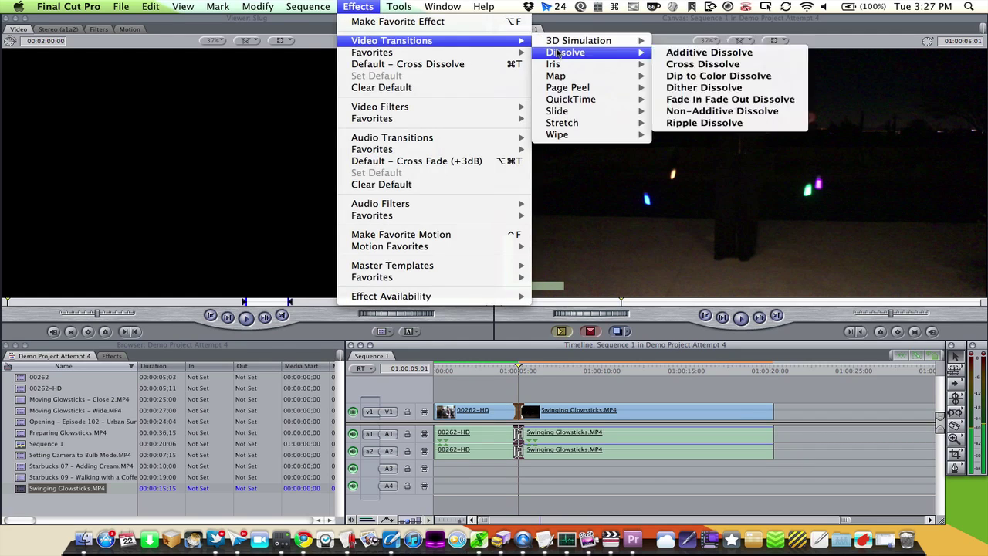
{"action": "mouse_move", "coordinate": [557, 64]}
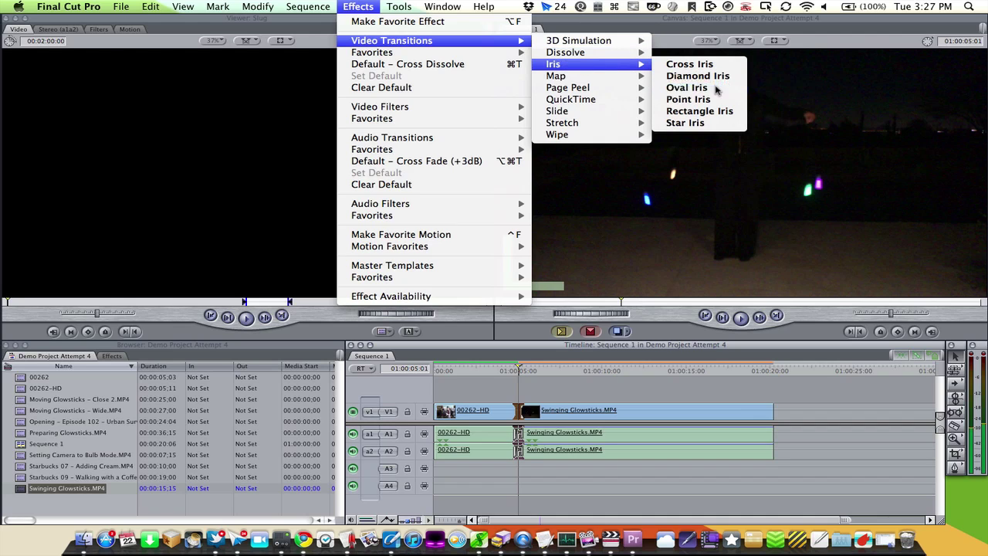
{"action": "left_click", "coordinate": [718, 88]}
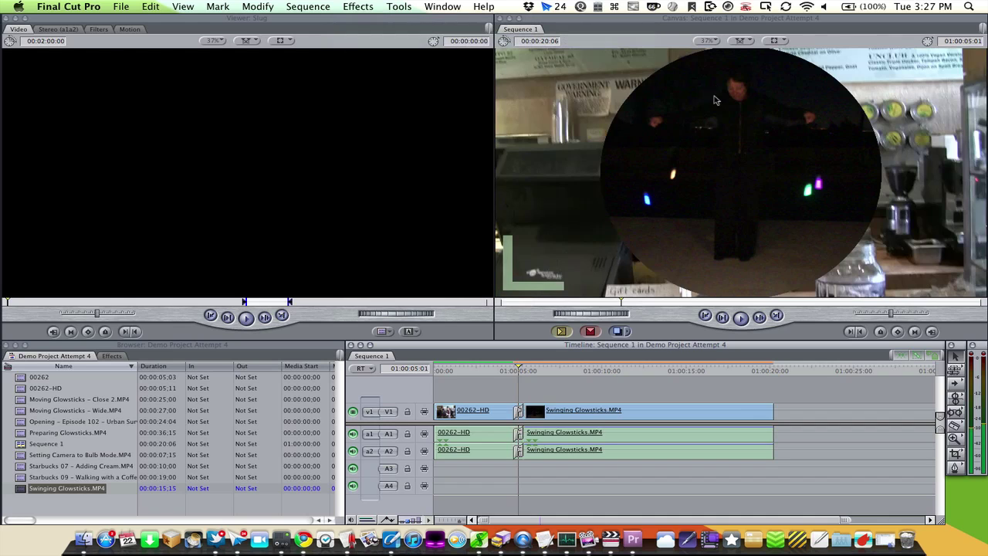
Step: Render the transition between the two clips and play the sequence across it
{"action": "left_click", "coordinate": [519, 411]}
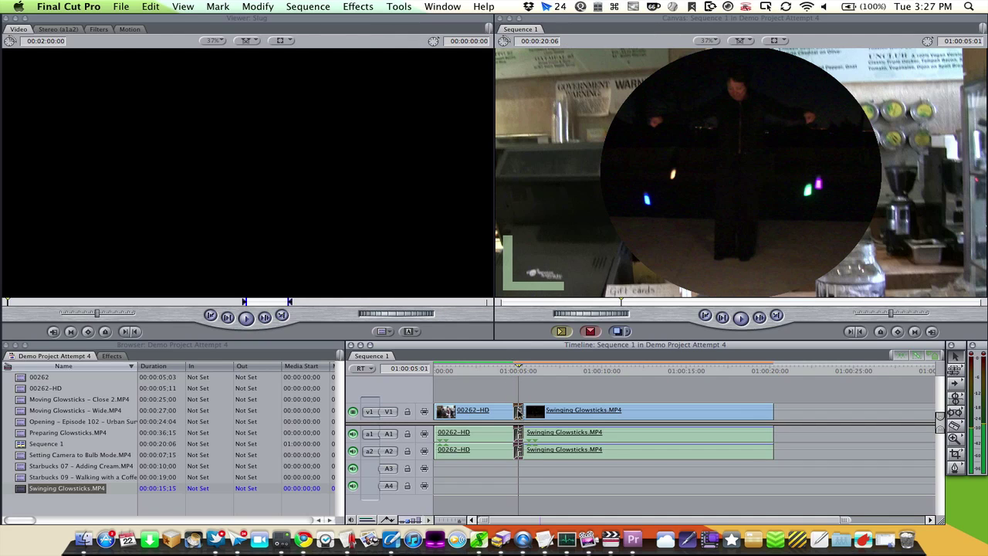
{"action": "key", "text": "super+r"}
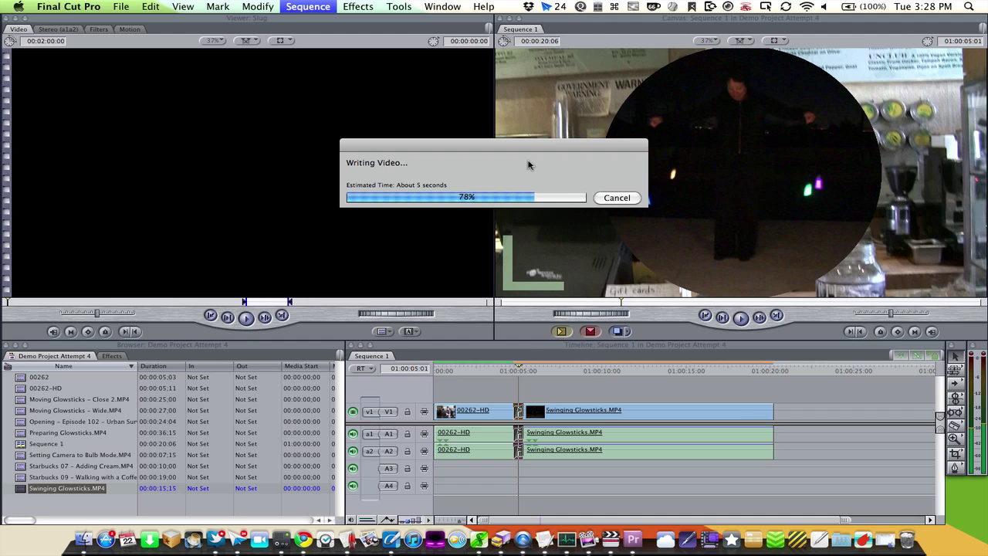
{"action": "left_click", "coordinate": [509, 372]}
{"action": "key", "text": "space"}
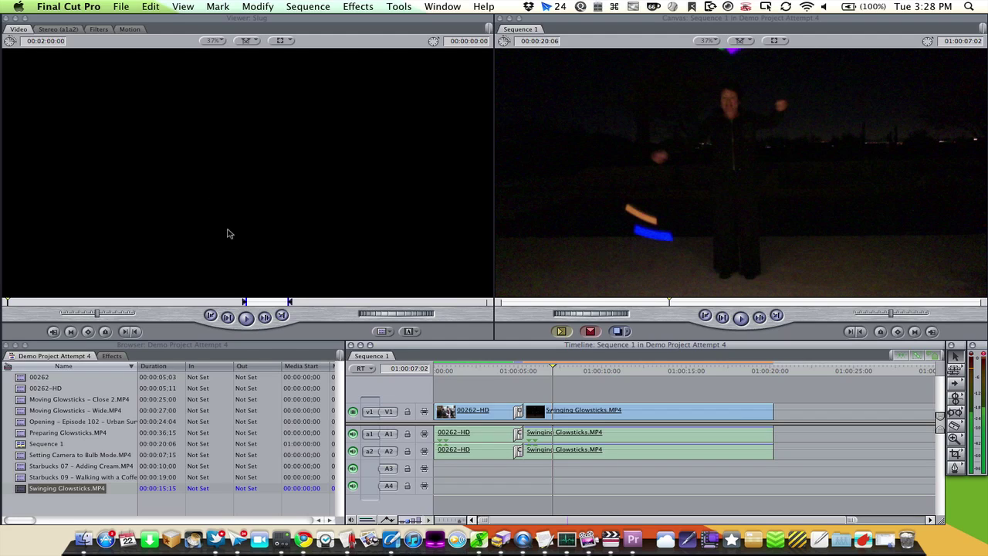
{"action": "left_click", "coordinate": [128, 20]}
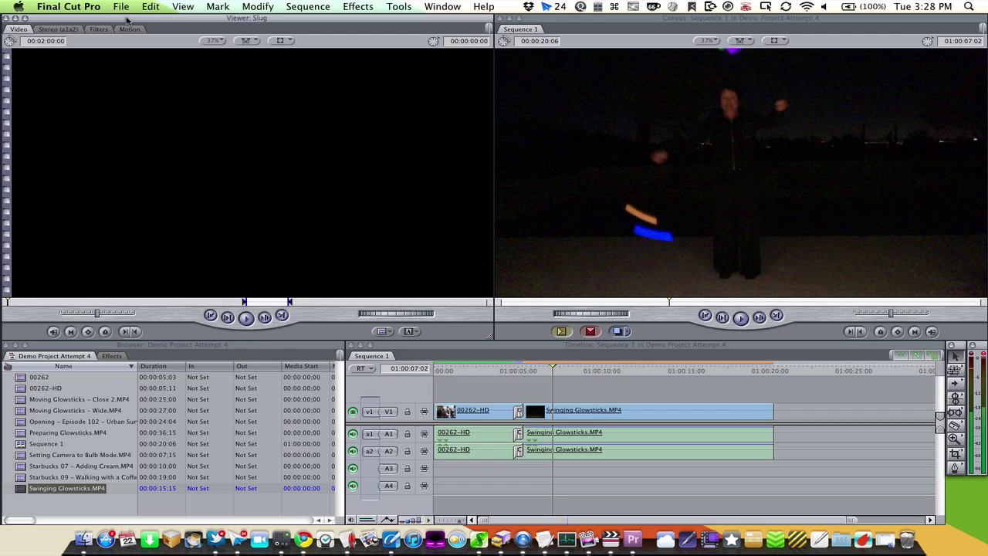
{"action": "left_click", "coordinate": [122, 9]}
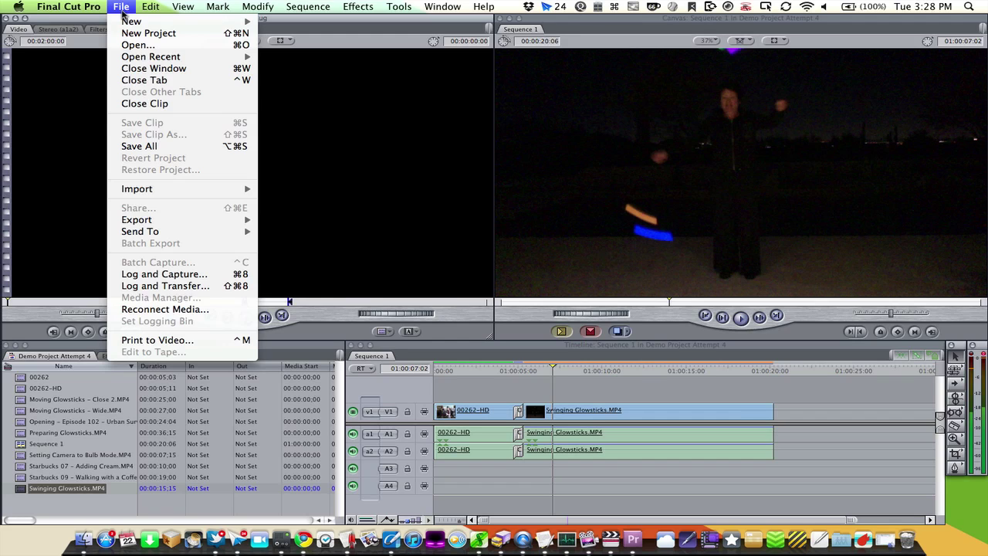
{"action": "mouse_move", "coordinate": [128, 222]}
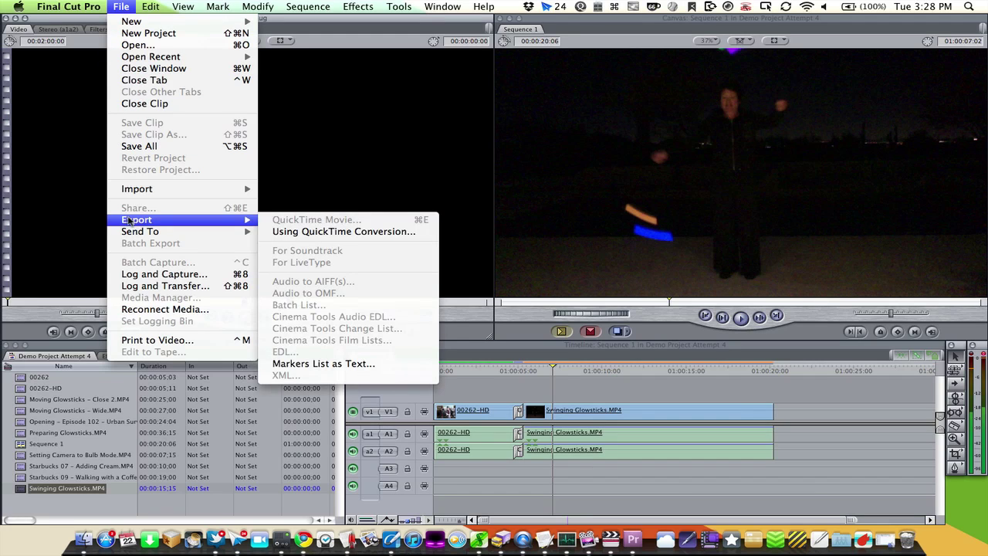
{"action": "left_click", "coordinate": [517, 382]}
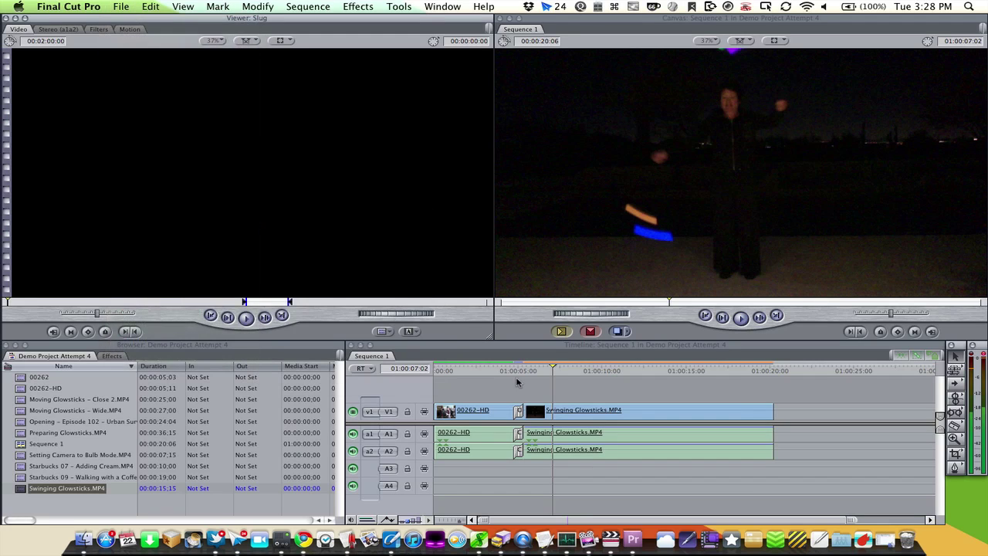
{"action": "left_click", "coordinate": [126, 11]}
{"action": "mouse_move", "coordinate": [158, 220]}
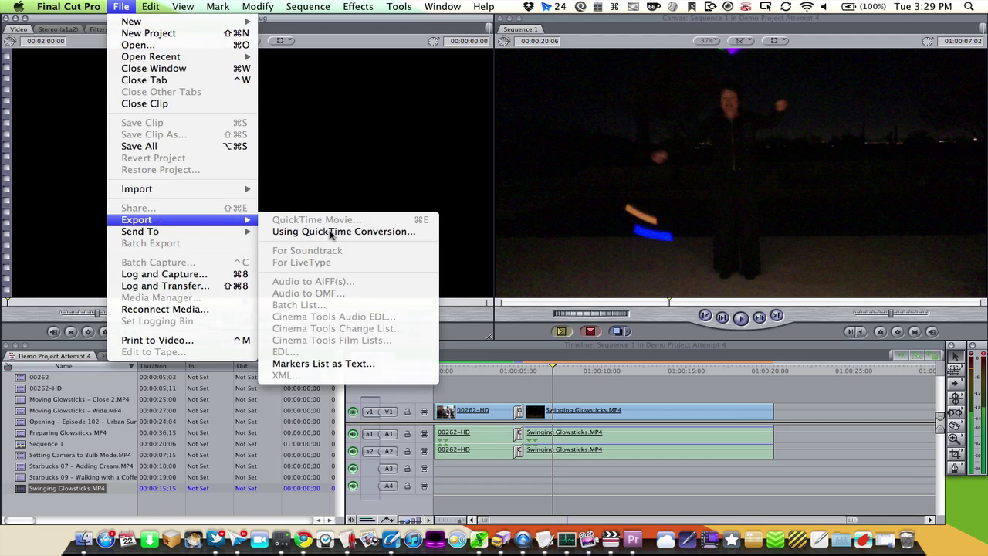
{"action": "left_click", "coordinate": [316, 364]}
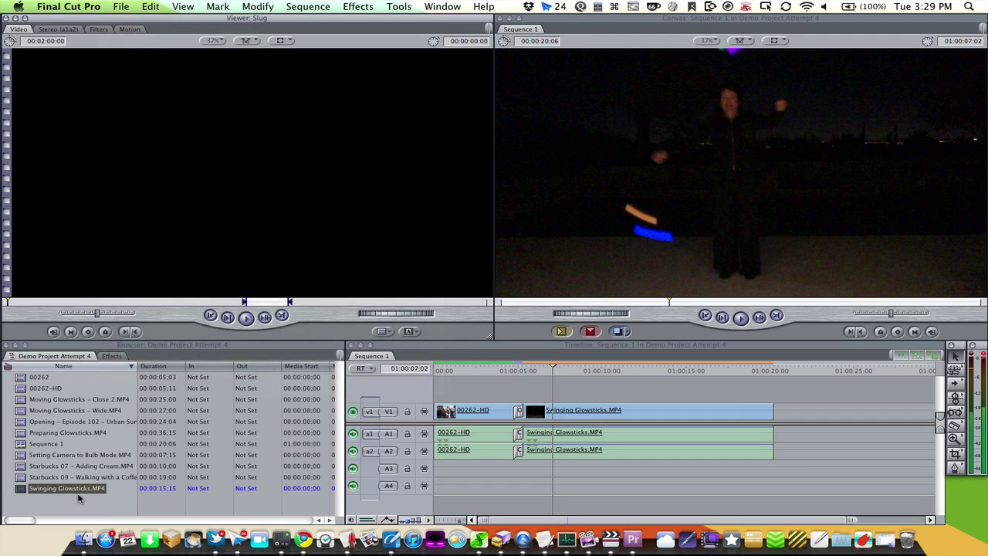
Step: Clear the clip selection in the browser, make the Sequence 1 timeline active, and open its QuickTime Movie export settings
{"action": "left_click", "coordinate": [19, 494]}
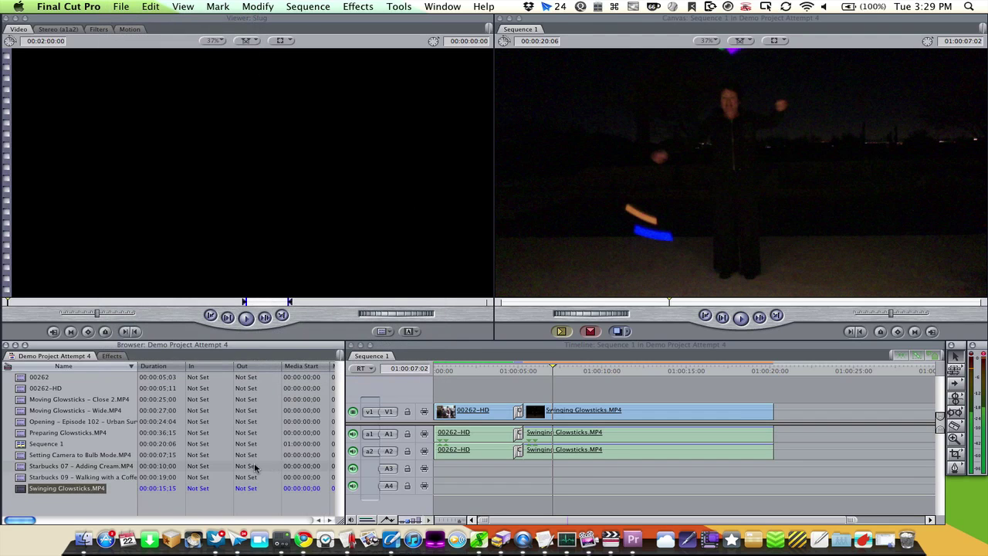
{"action": "left_click", "coordinate": [80, 498]}
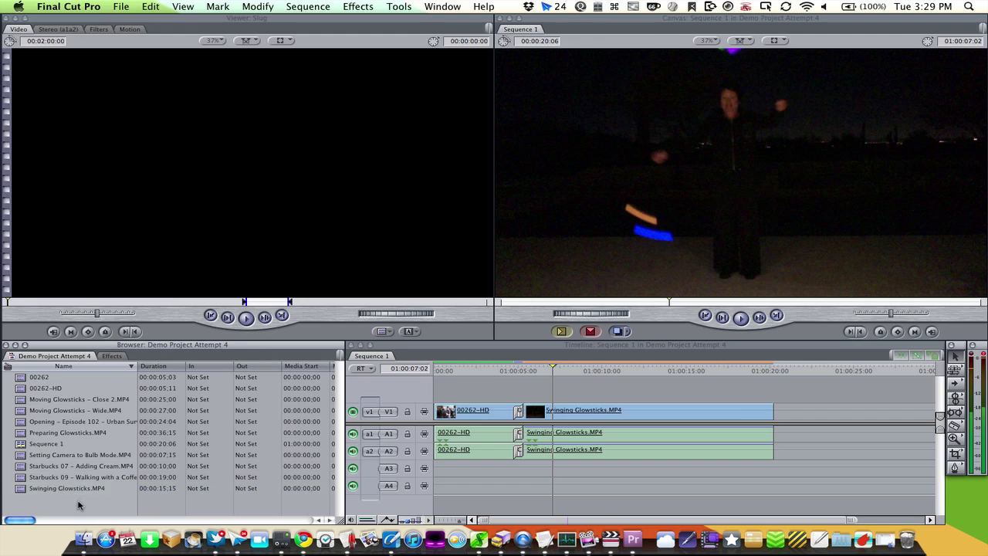
{"action": "left_click", "coordinate": [499, 348]}
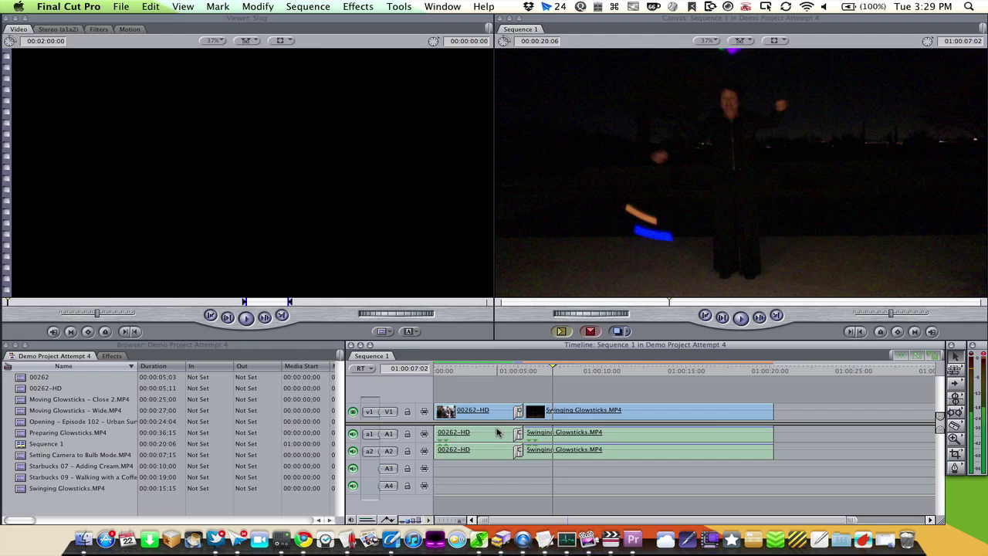
{"action": "left_click", "coordinate": [120, 9]}
{"action": "left_click", "coordinate": [142, 192]}
{"action": "left_click", "coordinate": [124, 11]}
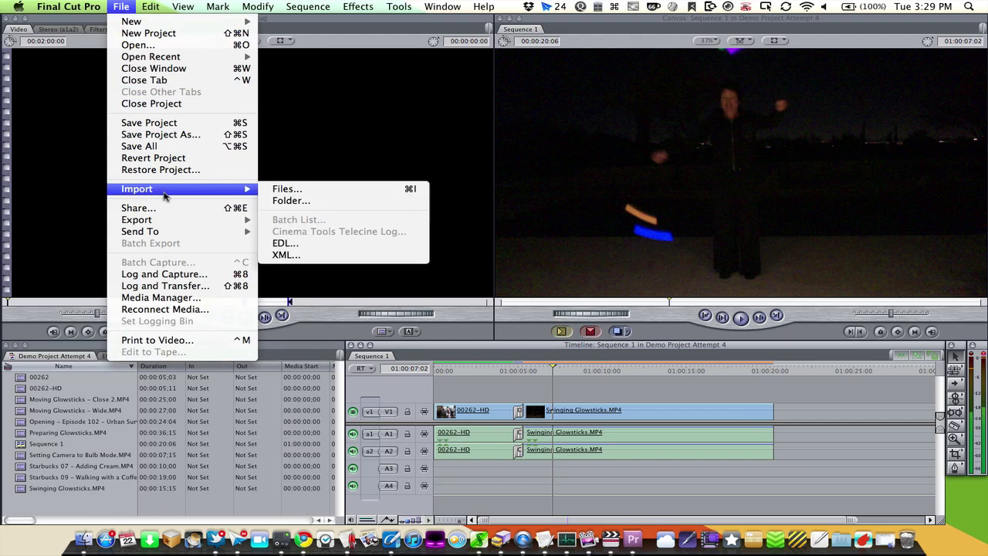
{"action": "mouse_move", "coordinate": [175, 222]}
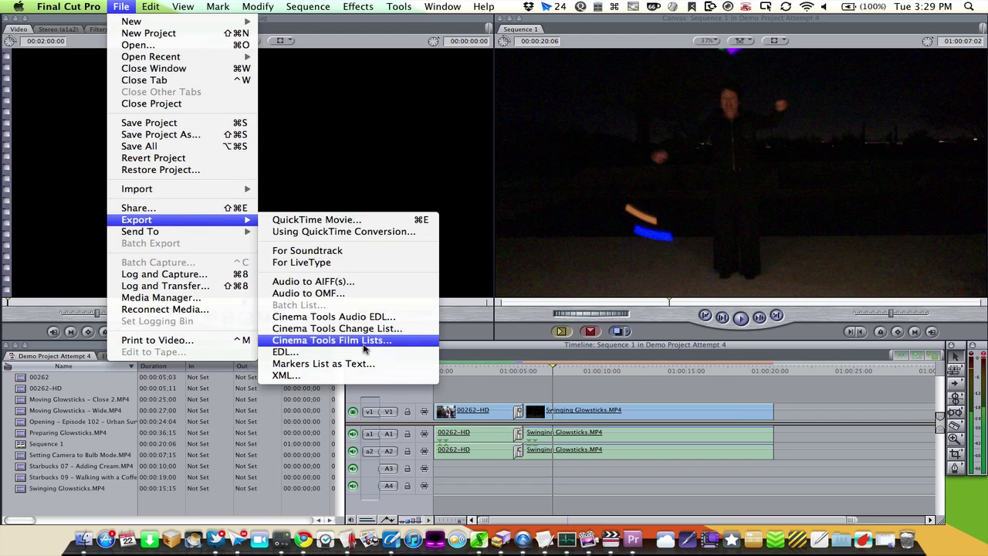
{"action": "left_click", "coordinate": [388, 221]}
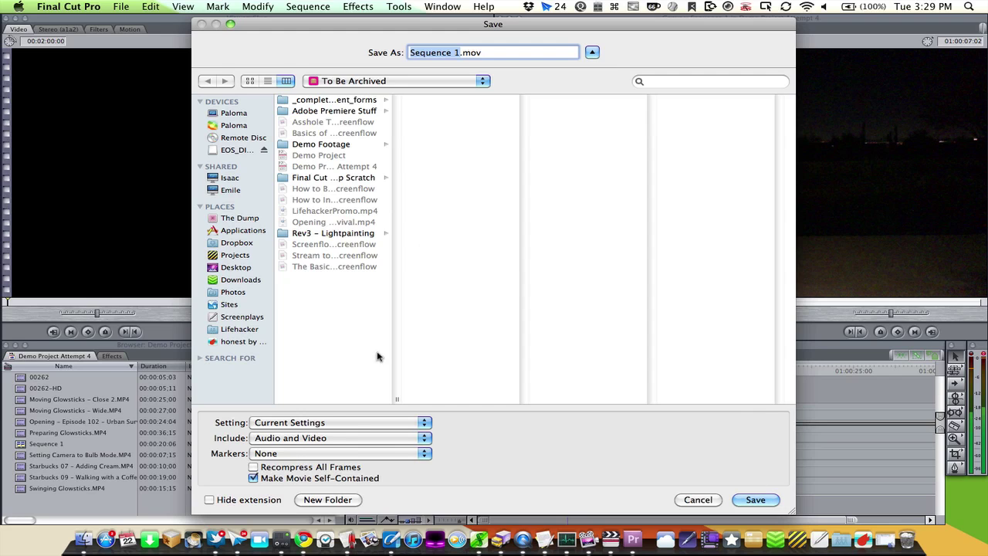
Step: Look over the codec presets and the Recompress All Frames option of the QuickTime Movie export, and cancel the export
{"action": "left_click", "coordinate": [311, 426]}
{"action": "mouse_move", "coordinate": [306, 531]}
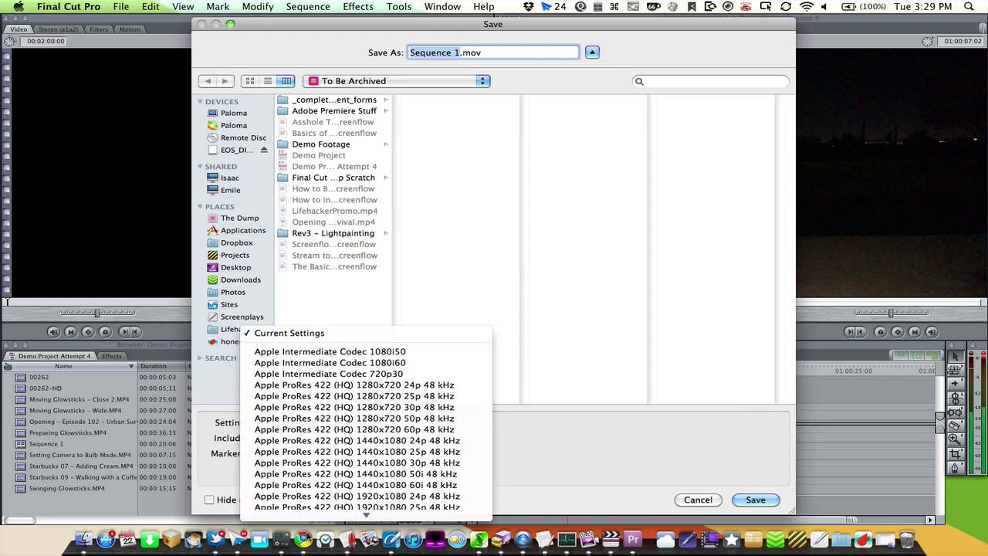
{"action": "left_click", "coordinate": [561, 421]}
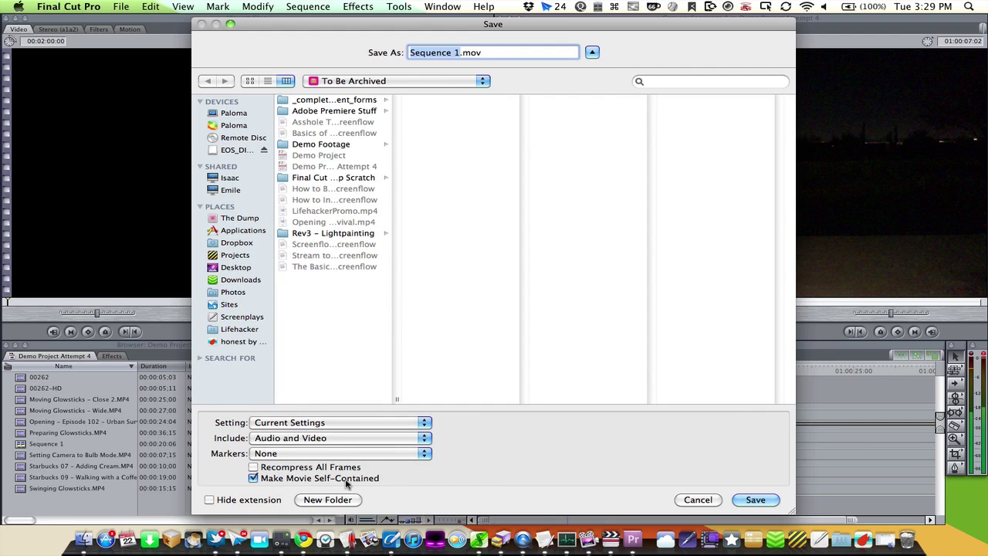
{"action": "left_click", "coordinate": [336, 470]}
{"action": "left_click", "coordinate": [335, 470]}
{"action": "left_click", "coordinate": [337, 468]}
{"action": "left_click", "coordinate": [336, 469]}
{"action": "left_click", "coordinate": [684, 505]}
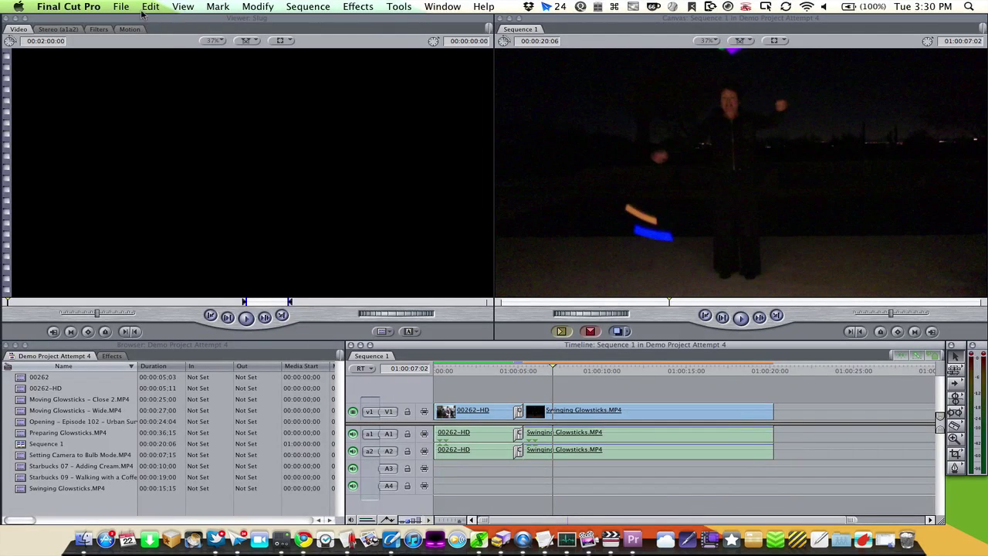
Step: Examine the formats and movie settings for exporting the sequence using QuickTime Conversion, and cancel the export
{"action": "left_click", "coordinate": [124, 7]}
{"action": "mouse_move", "coordinate": [181, 221]}
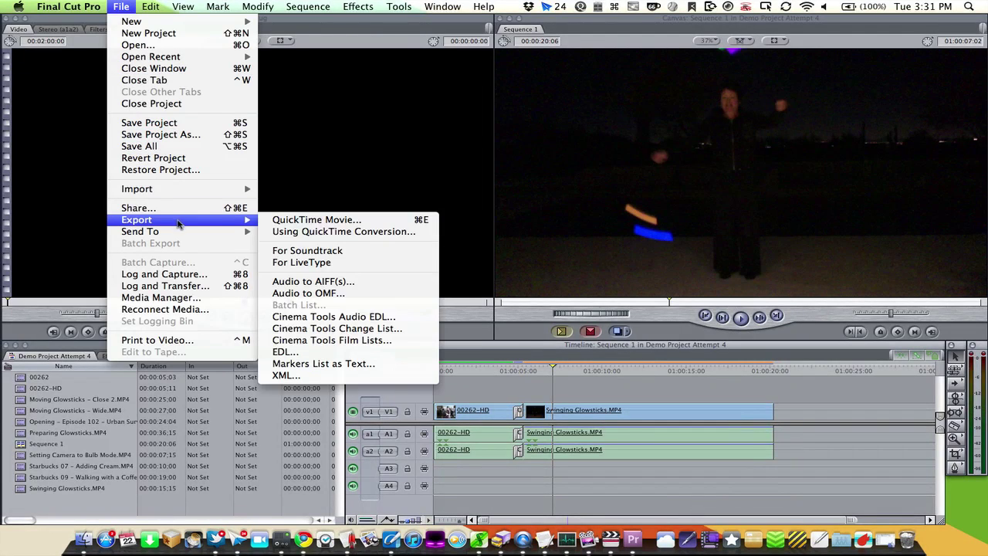
{"action": "left_click", "coordinate": [351, 231]}
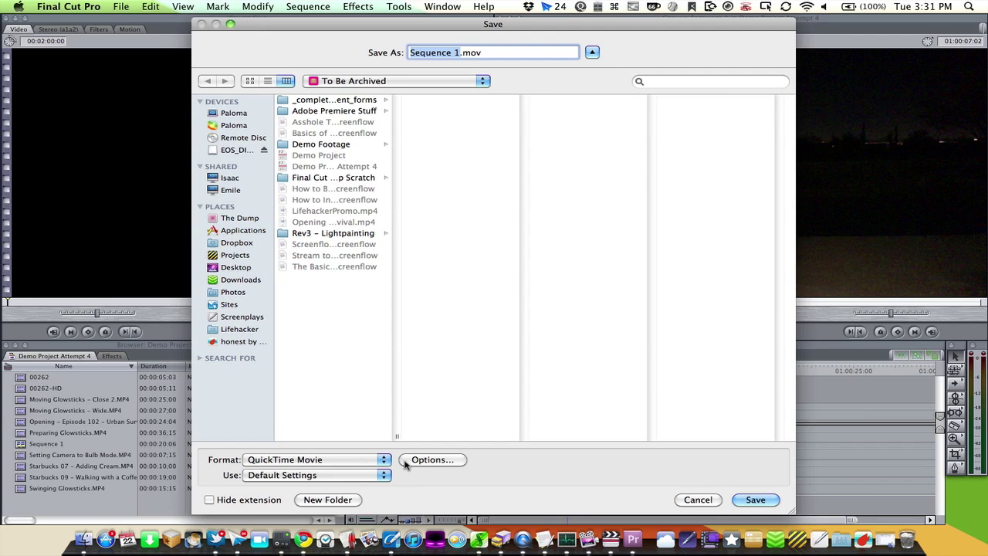
{"action": "left_click", "coordinate": [375, 461]}
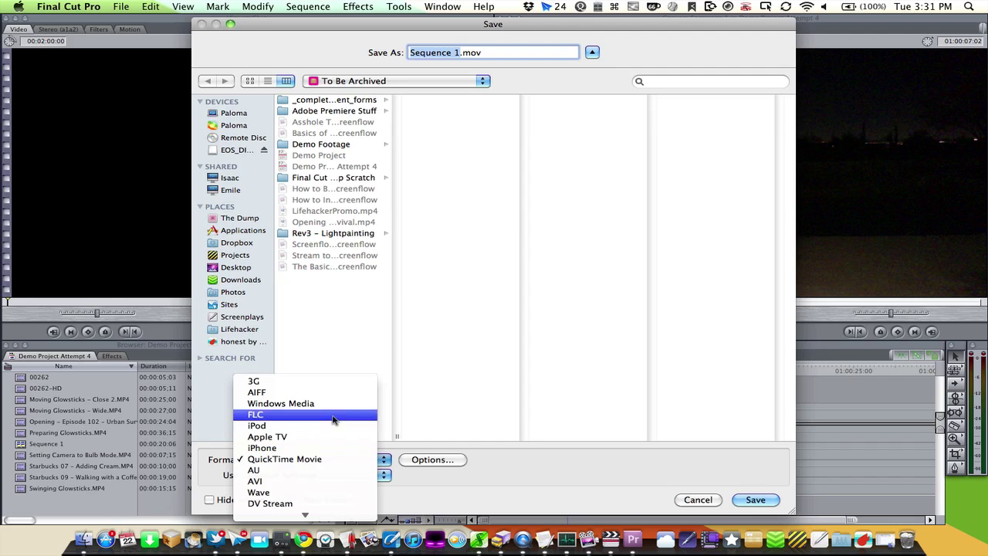
{"action": "left_click", "coordinate": [438, 479]}
{"action": "left_click", "coordinate": [441, 460]}
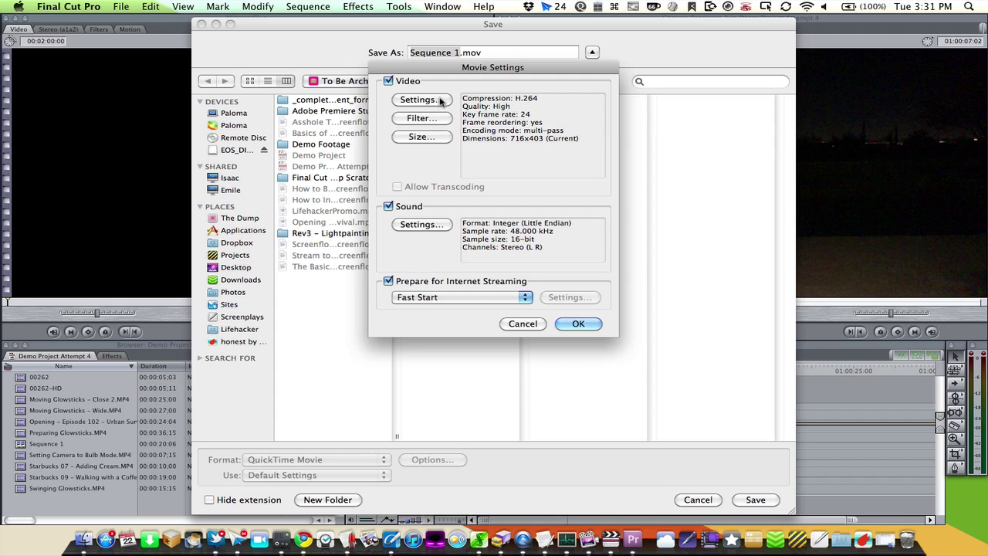
{"action": "left_click", "coordinate": [568, 323]}
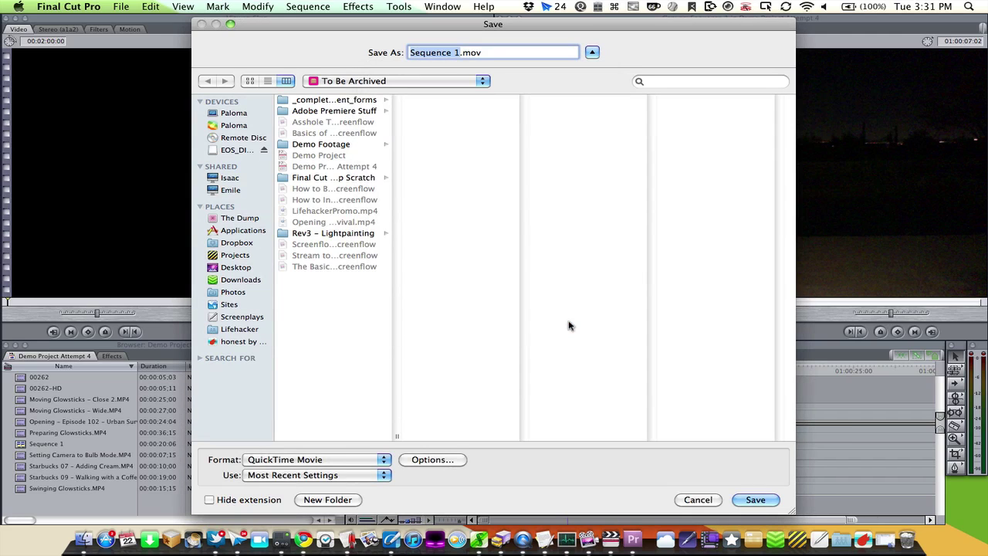
{"action": "left_click", "coordinate": [703, 503]}
{"action": "left_click", "coordinate": [126, 9]}
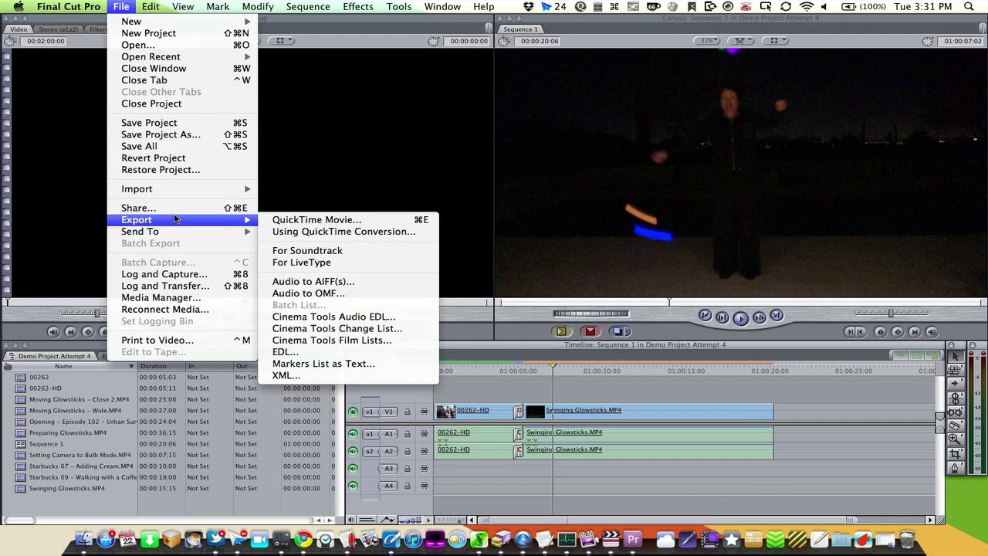
{"action": "mouse_move", "coordinate": [192, 220]}
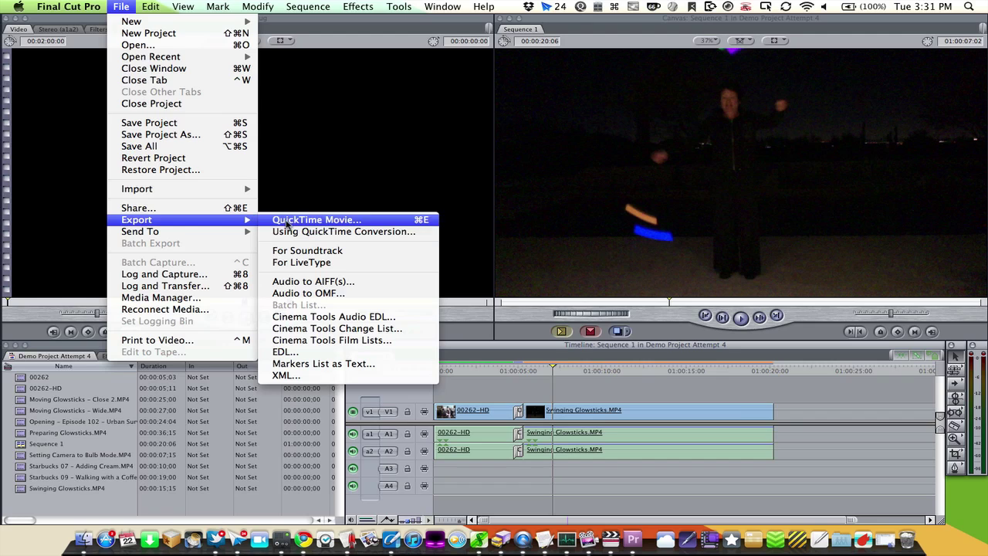
{"action": "left_click", "coordinate": [421, 221]}
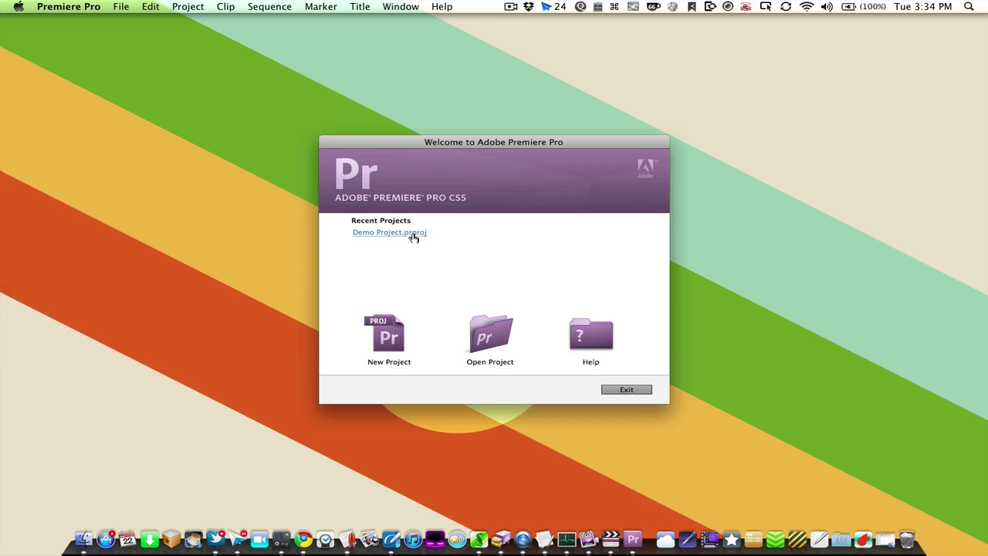
Step: Switch to Adobe Premiere Pro and set up a new project with DV as the capture format, named Demo Project 2
{"action": "left_click", "coordinate": [412, 337]}
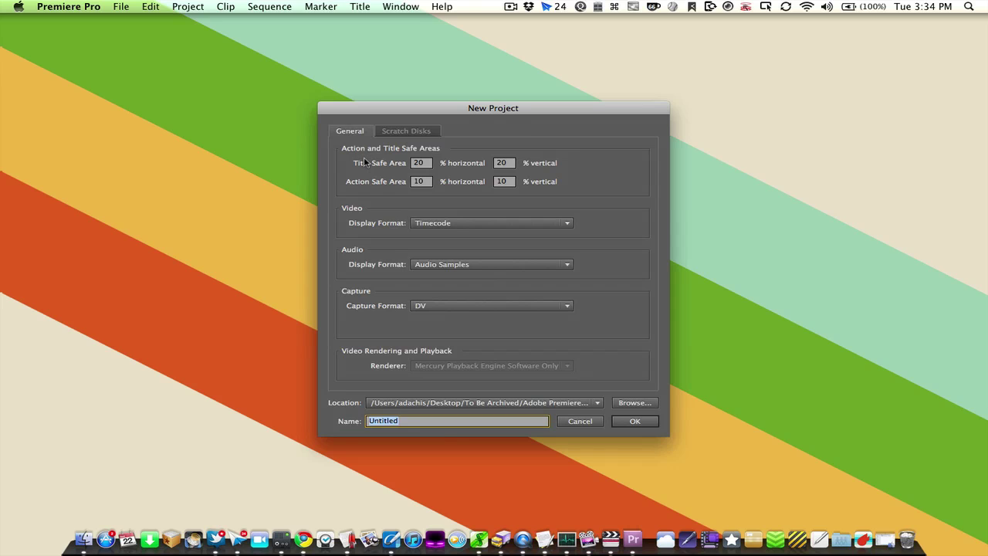
{"action": "left_click", "coordinate": [421, 306]}
{"action": "left_click", "coordinate": [429, 317]}
{"action": "key", "text": "Tab"}
{"action": "type", "text": "Demo Project 2"}
Step: Browse for the project's save location, choose the Adobe Premiere Stuff folder, and check the list of recent locations
{"action": "left_click", "coordinate": [392, 404]}
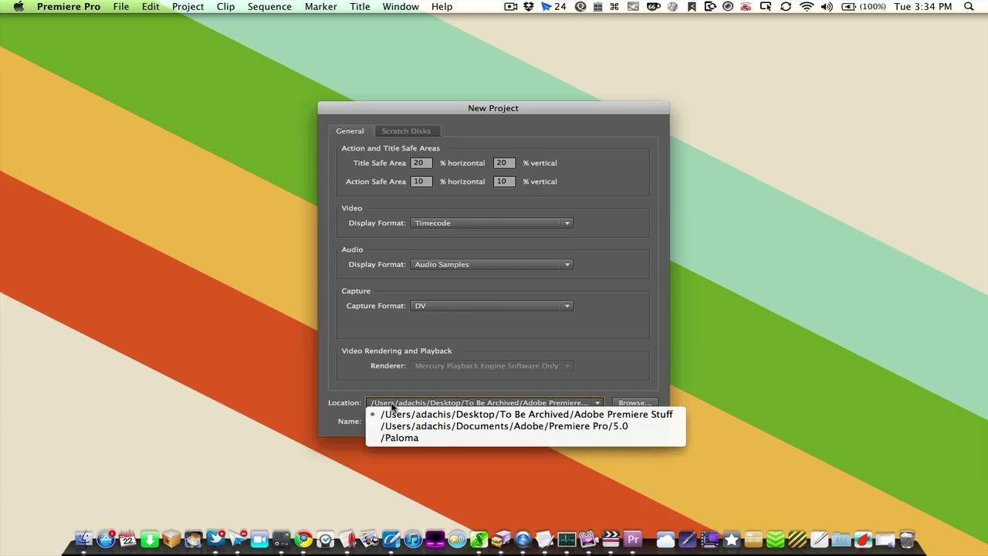
{"action": "left_click", "coordinate": [392, 405]}
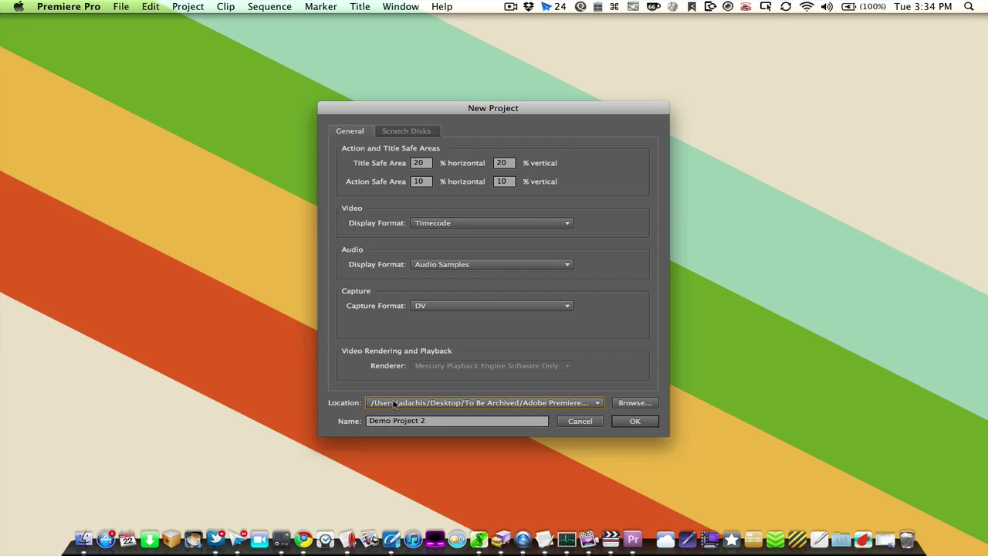
{"action": "left_click", "coordinate": [635, 403]}
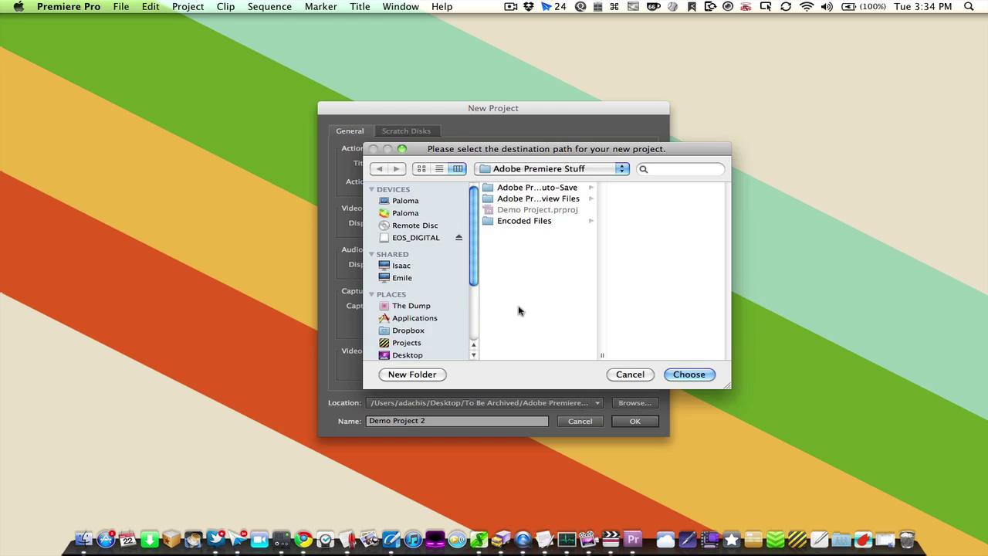
{"action": "key", "text": "super+shift+d"}
{"action": "key", "text": "super+["}
{"action": "left_click", "coordinate": [542, 175]}
{"action": "left_click", "coordinate": [542, 171]}
{"action": "left_click", "coordinate": [688, 374]}
{"action": "left_click", "coordinate": [597, 403]}
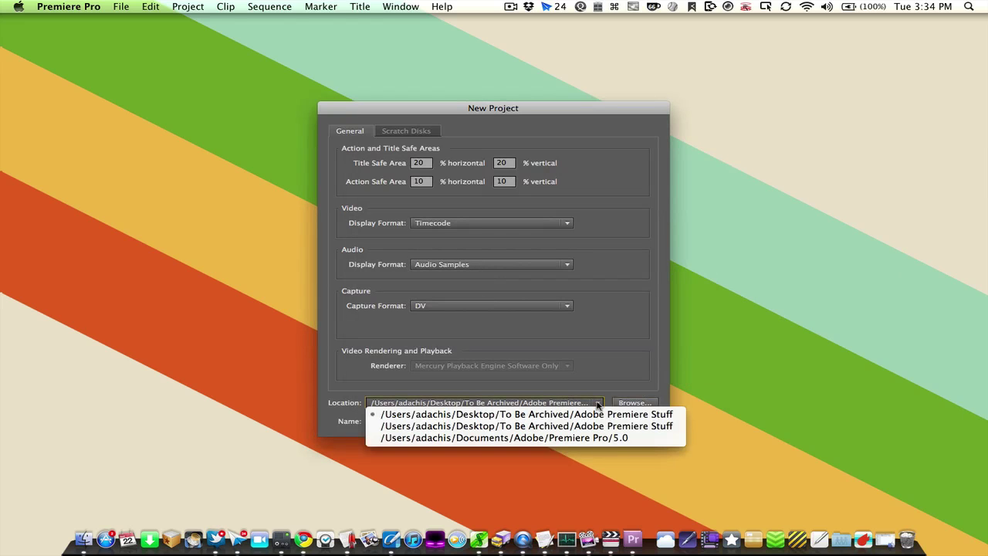
{"action": "left_click", "coordinate": [597, 403]}
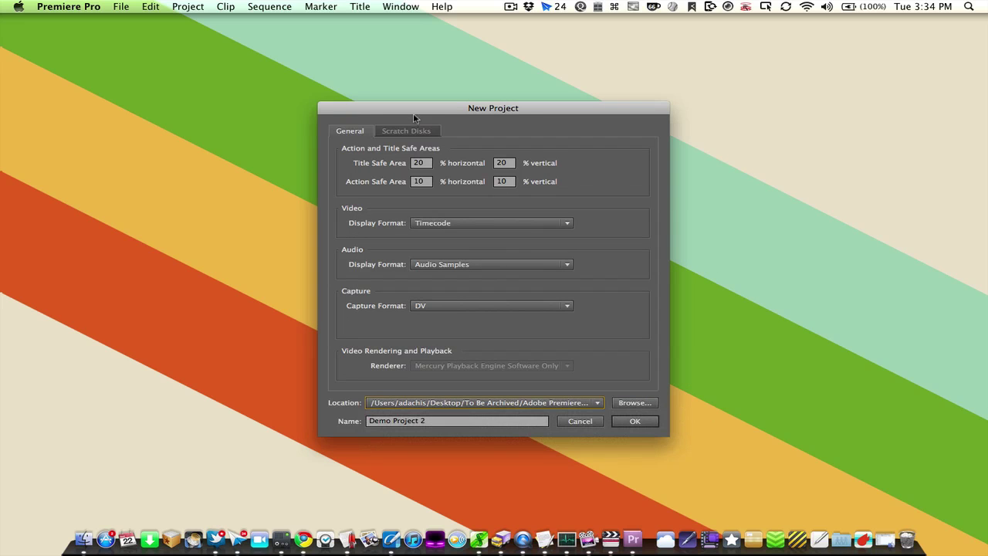
Step: Look over the new project's scratch disk settings, including the location choices for captured video
{"action": "left_click", "coordinate": [407, 133]}
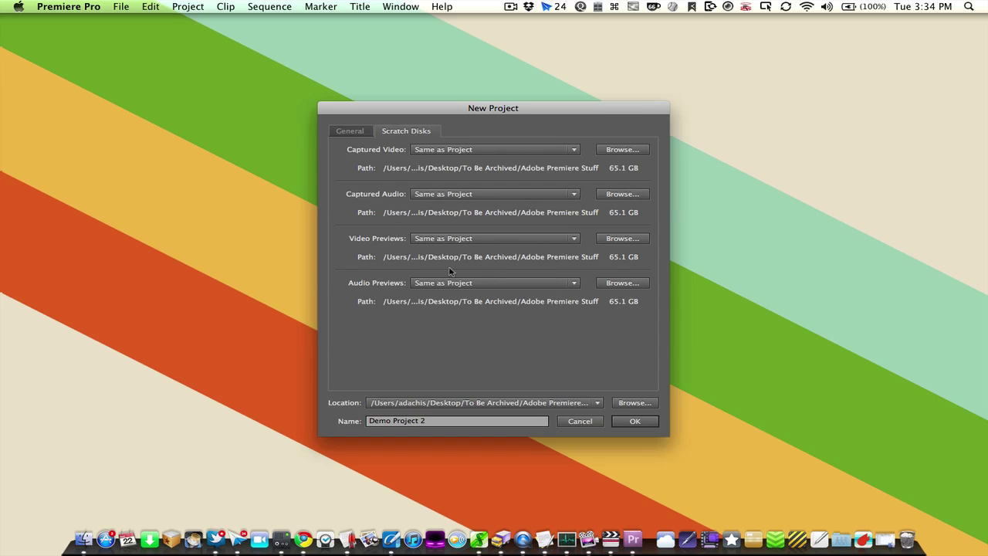
{"action": "left_click", "coordinate": [487, 402]}
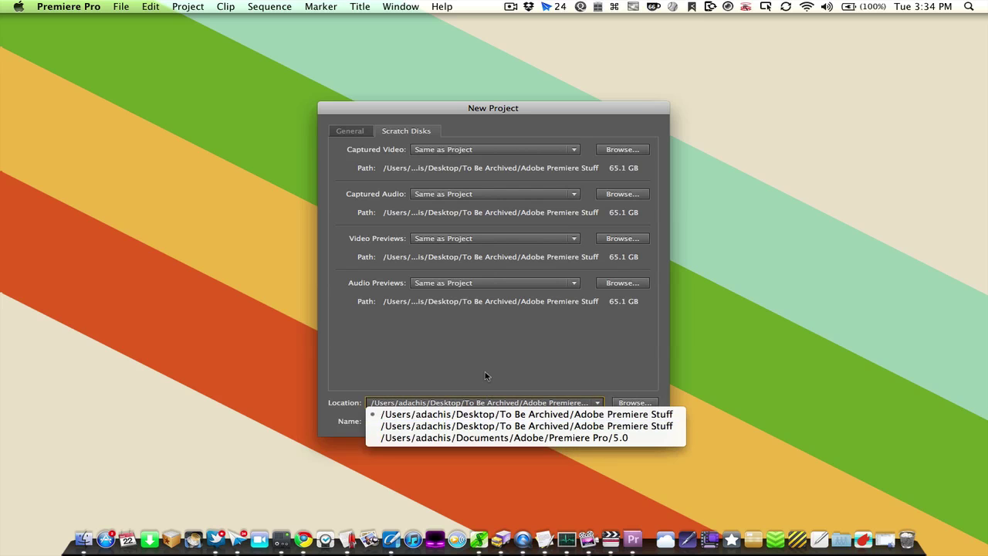
{"action": "left_click", "coordinate": [485, 374]}
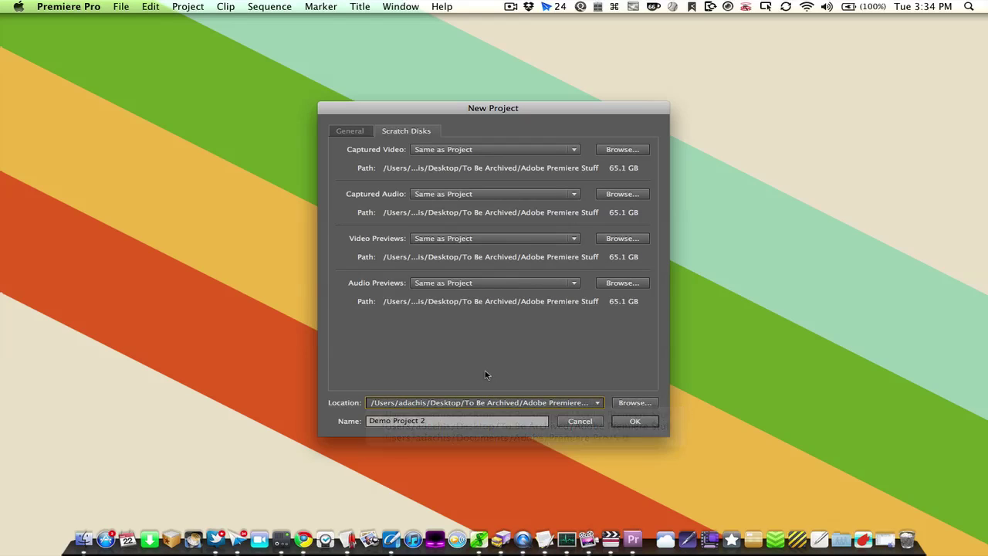
{"action": "left_click", "coordinate": [472, 151]}
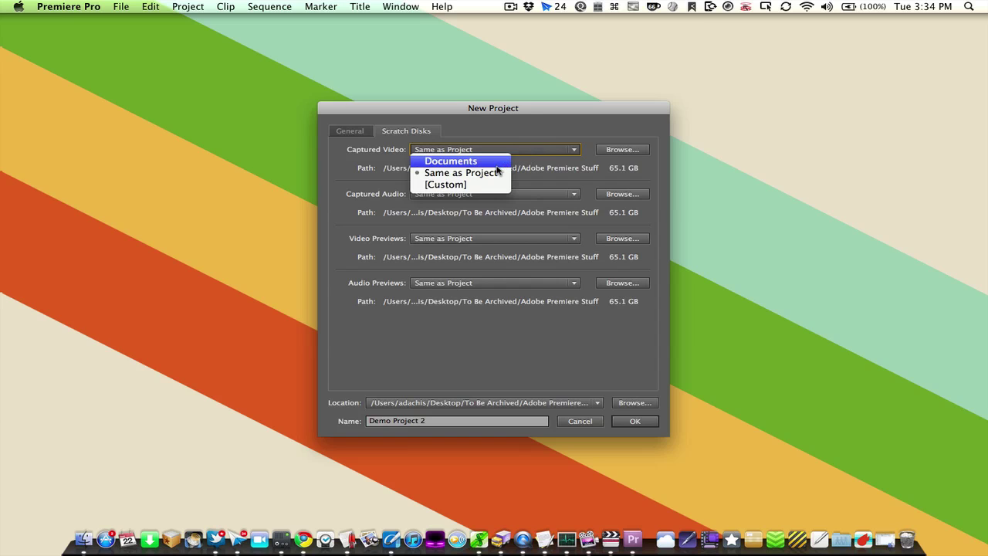
{"action": "left_click", "coordinate": [470, 267]}
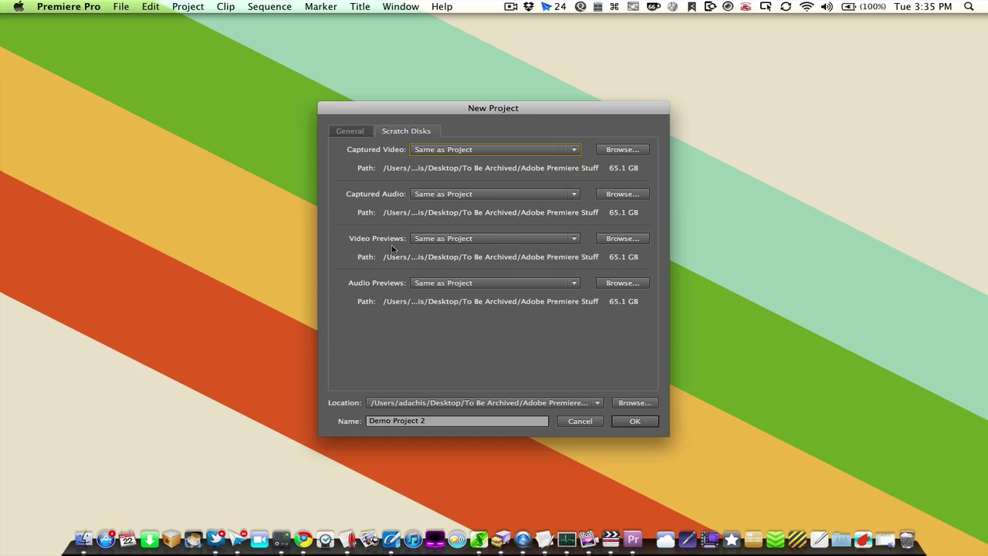
Step: Examine the audio and video display format options and the capture format choices in the project's general settings
{"action": "left_click", "coordinate": [354, 133]}
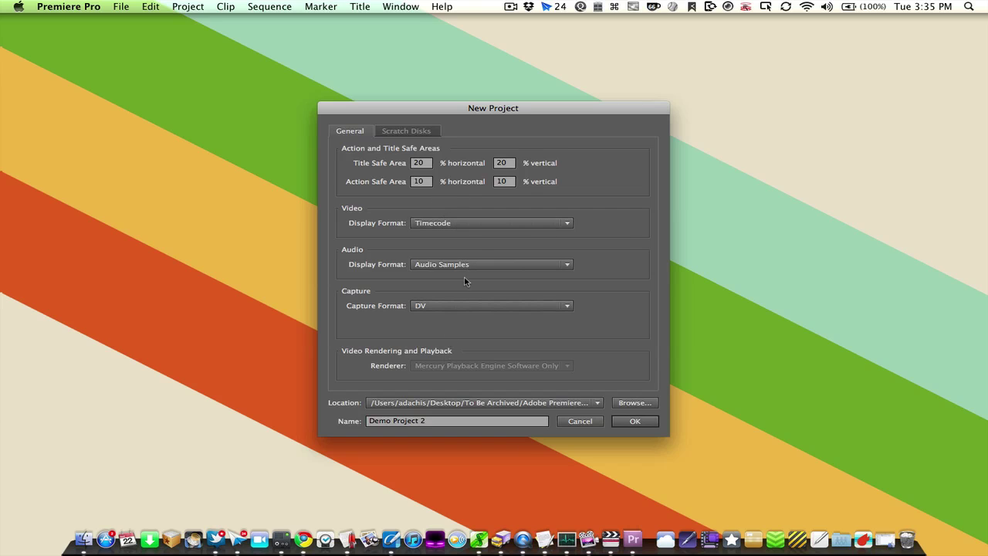
{"action": "left_click", "coordinate": [539, 265]}
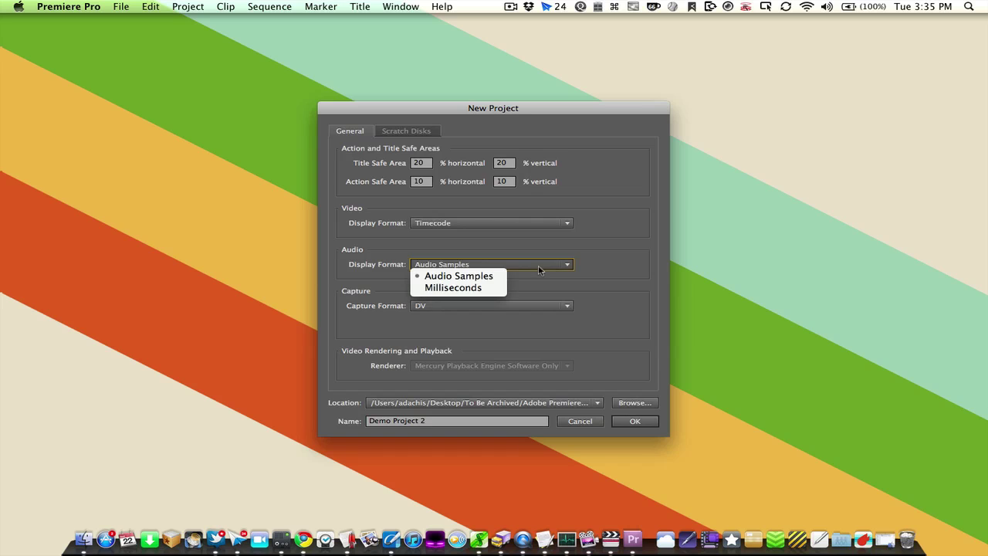
{"action": "left_click", "coordinate": [532, 235]}
{"action": "left_click", "coordinate": [532, 224]}
{"action": "left_click", "coordinate": [531, 228]}
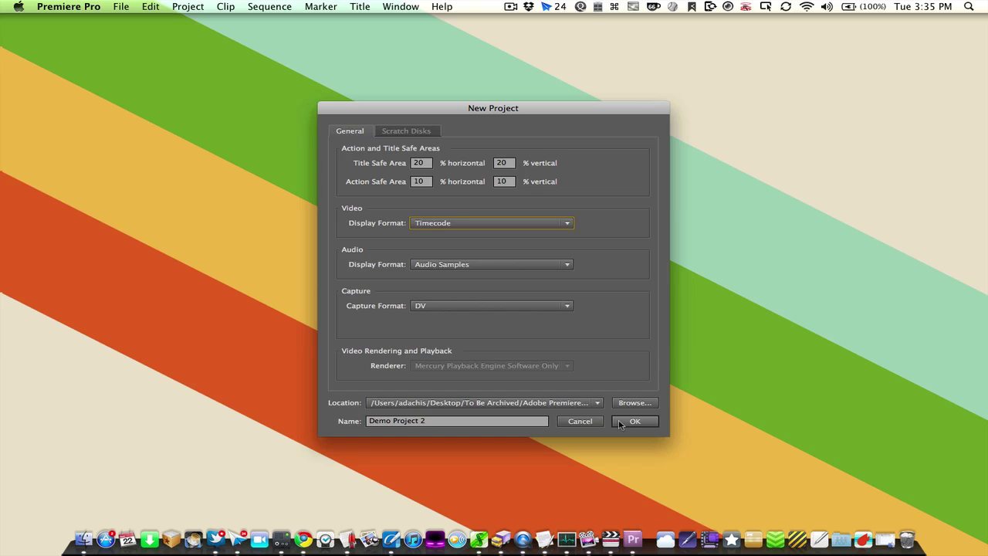
{"action": "left_click", "coordinate": [540, 305]}
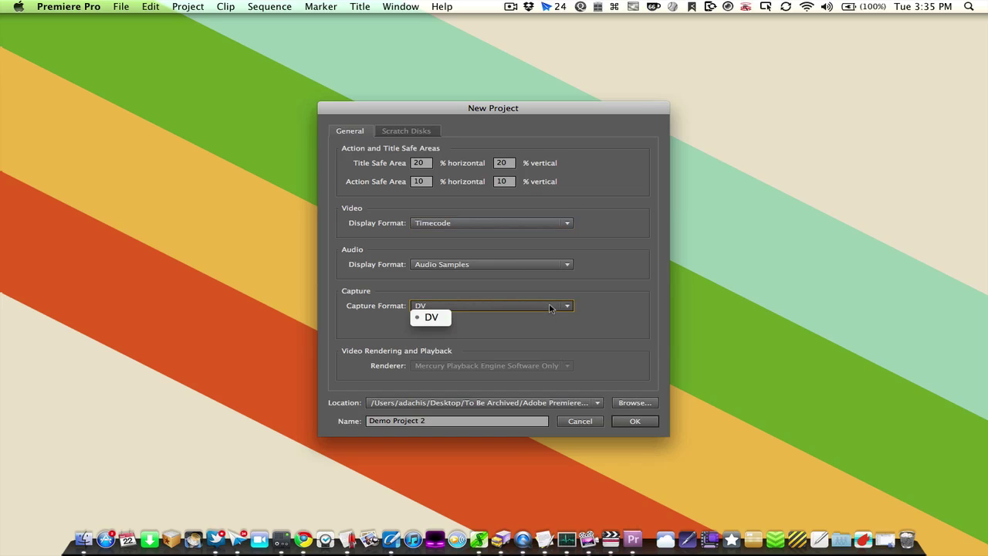
{"action": "left_click", "coordinate": [579, 344]}
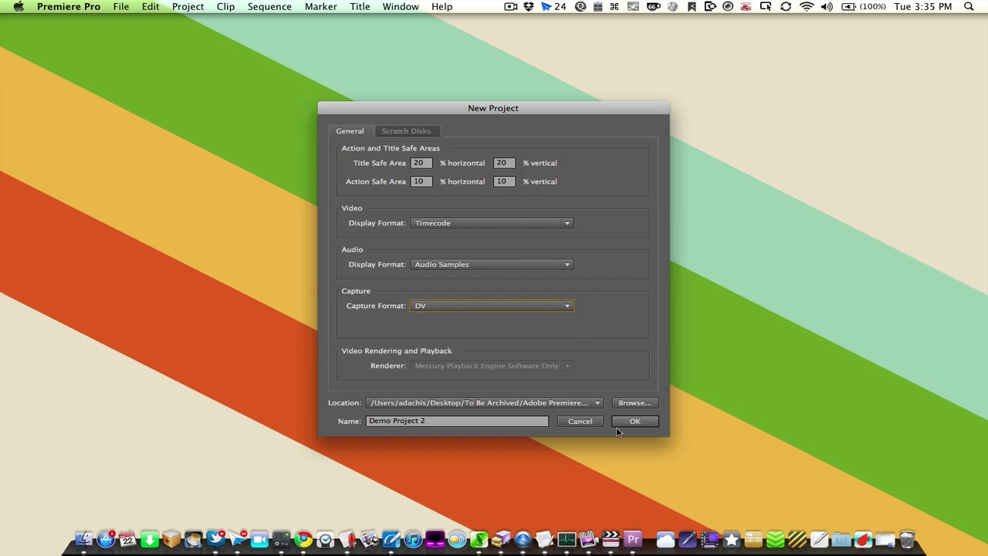
Step: Create the project with a first sequence named Sequence 01 based on the DVCPROHD 1080p24 preset
{"action": "left_click", "coordinate": [633, 421]}
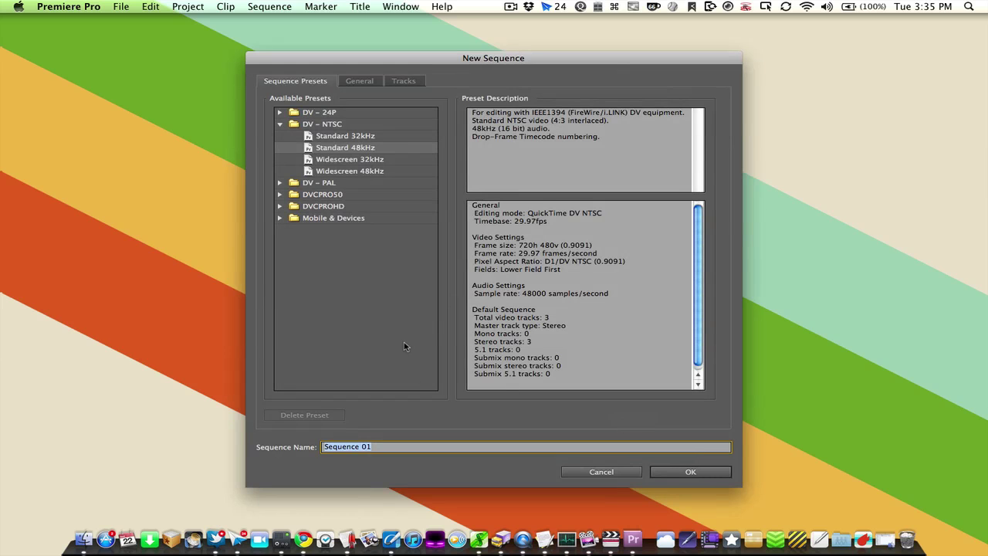
{"action": "left_click", "coordinate": [279, 206]}
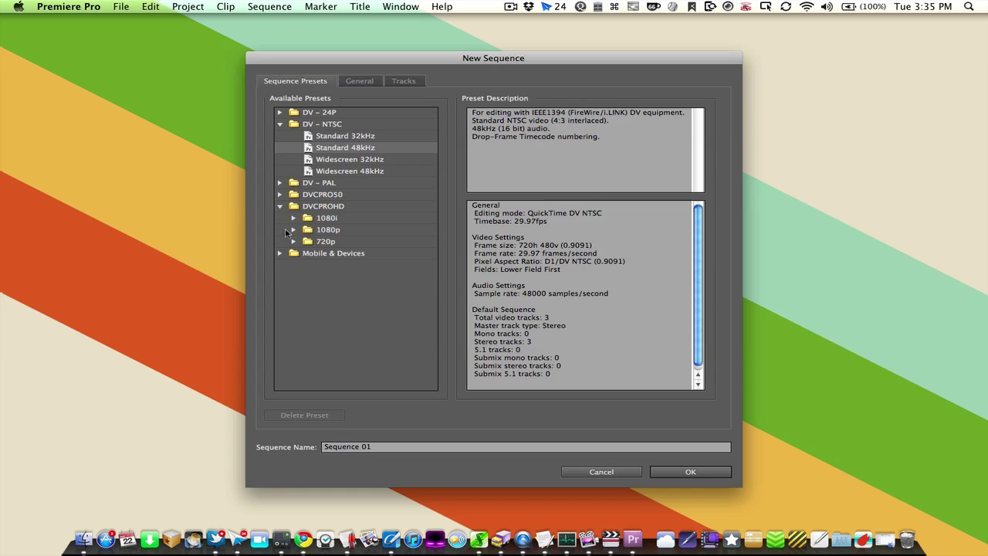
{"action": "left_click", "coordinate": [292, 229]}
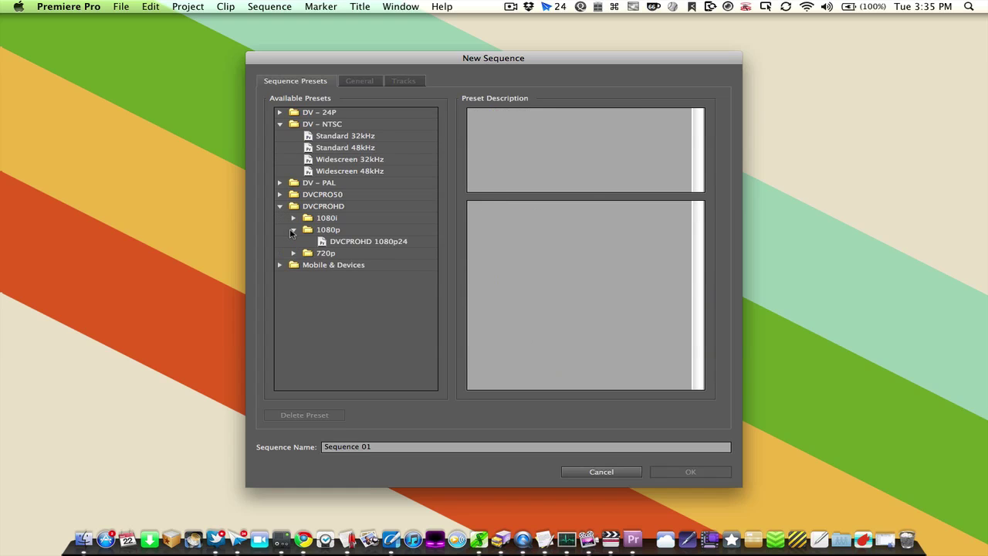
{"action": "left_click", "coordinate": [353, 243]}
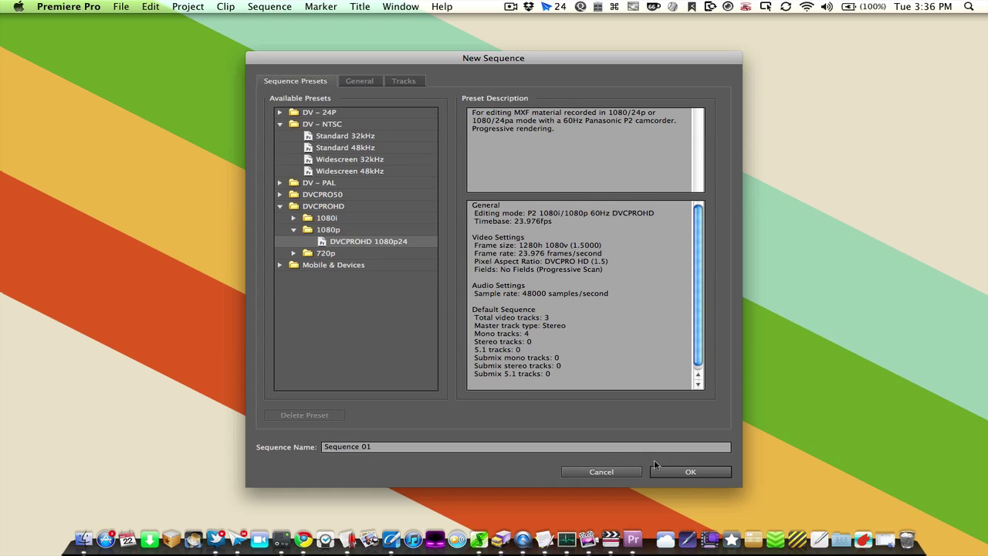
{"action": "left_click", "coordinate": [670, 471]}
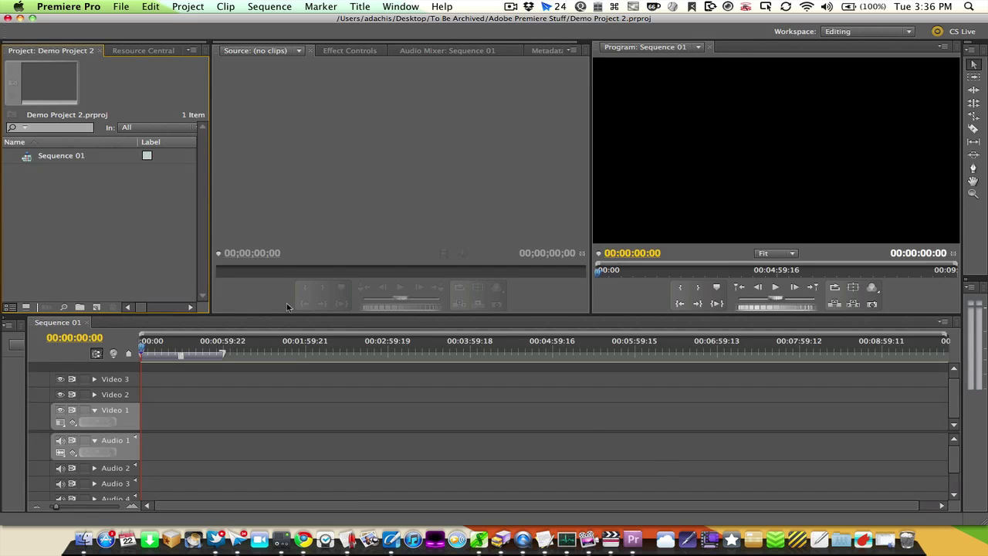
Step: Continue the trial, import all three clips from the Demo Footage folder into the project, and put the folder window away
{"action": "left_click", "coordinate": [897, 539]}
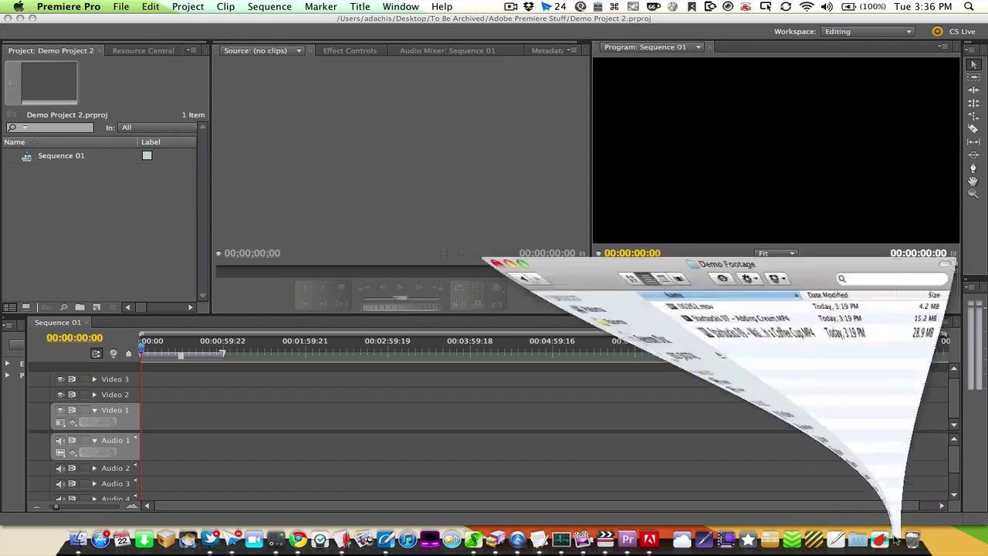
{"action": "left_click", "coordinate": [616, 263]}
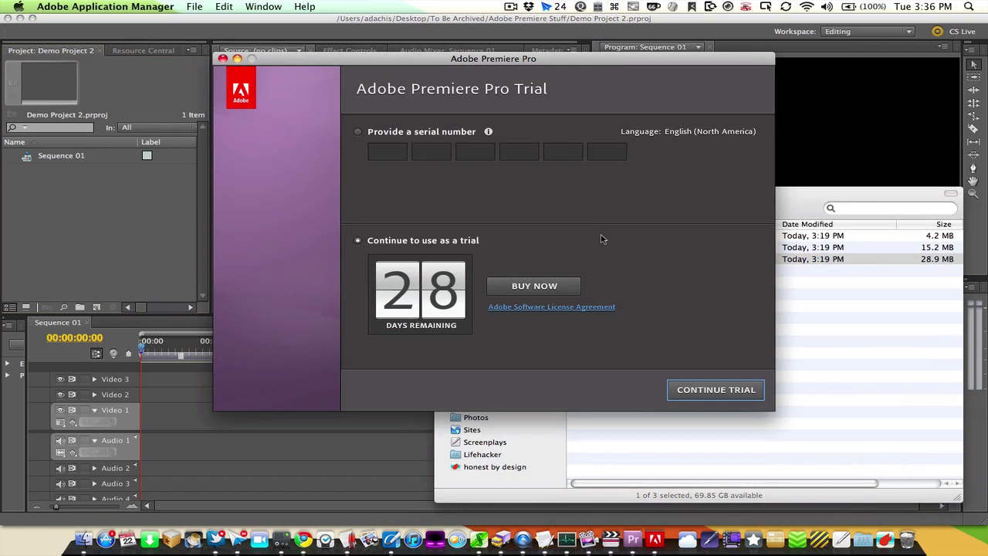
{"action": "left_click", "coordinate": [689, 388]}
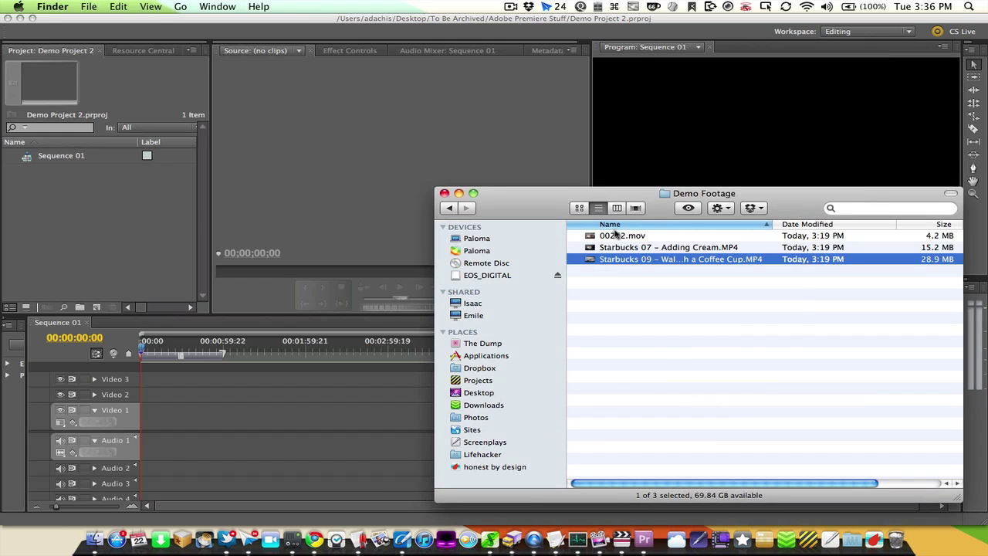
{"action": "left_click", "coordinate": [616, 236], "text": "shift"}
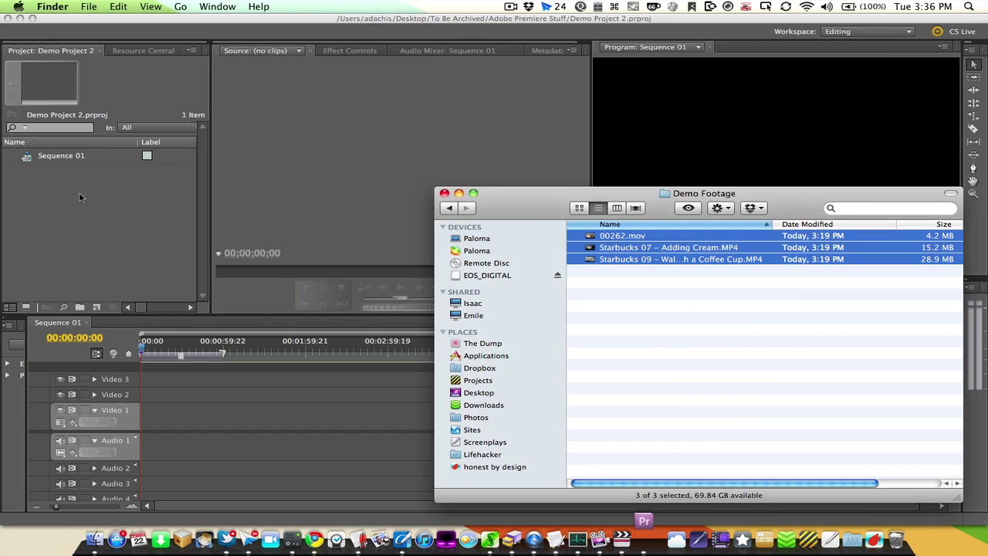
{"action": "left_click_drag", "start_coordinate": [83, 201], "coordinate": [86, 202]}
{"action": "left_click", "coordinate": [458, 195]}
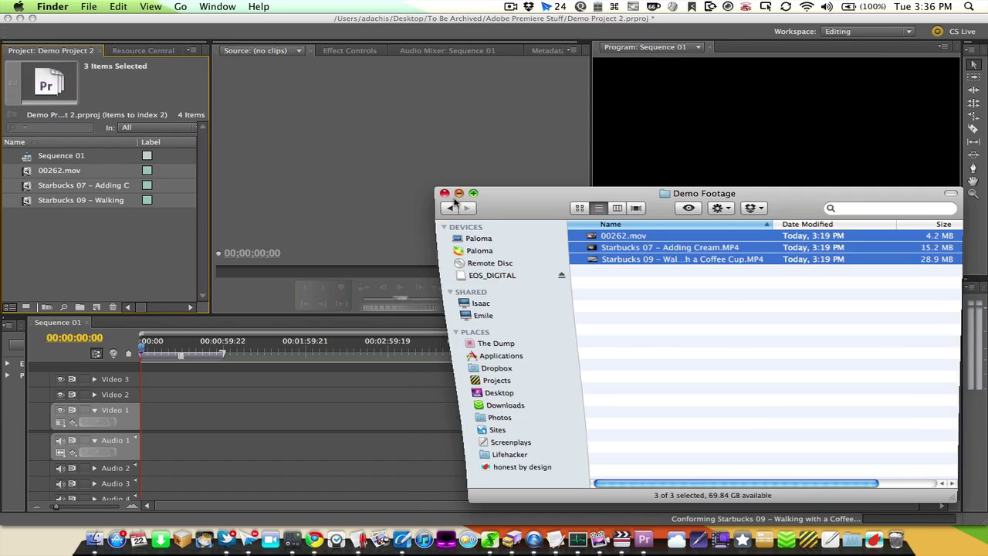
{"action": "left_click", "coordinate": [260, 222]}
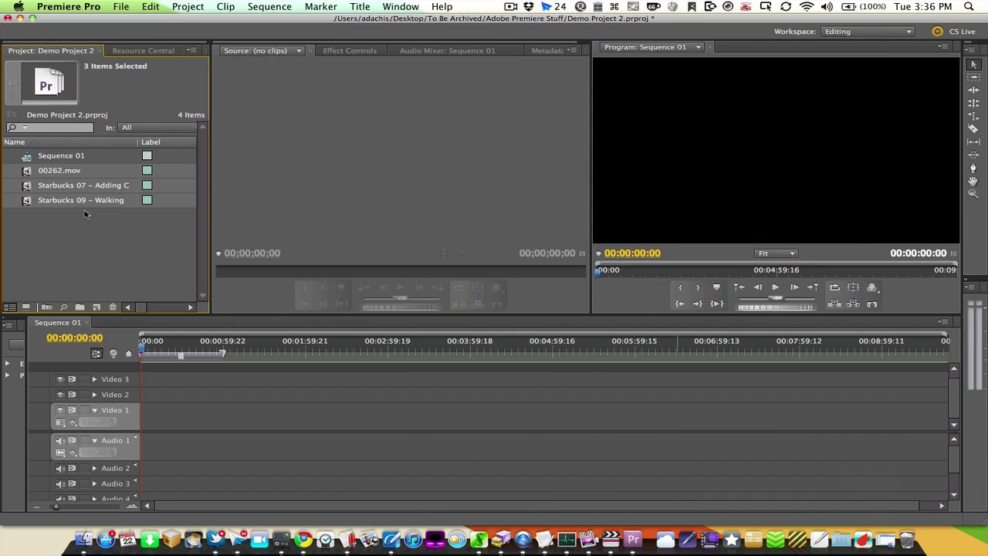
Step: Search the project's items for 262, and clear the search
{"action": "left_click", "coordinate": [50, 130]}
{"action": "type", "text": "262"}
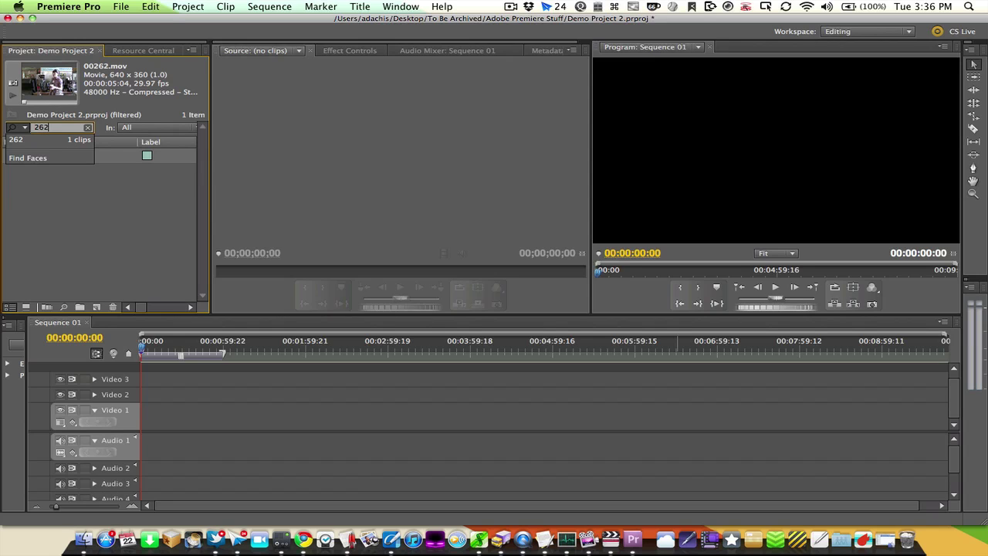
{"action": "key", "text": "Return"}
{"action": "left_click", "coordinate": [88, 128]}
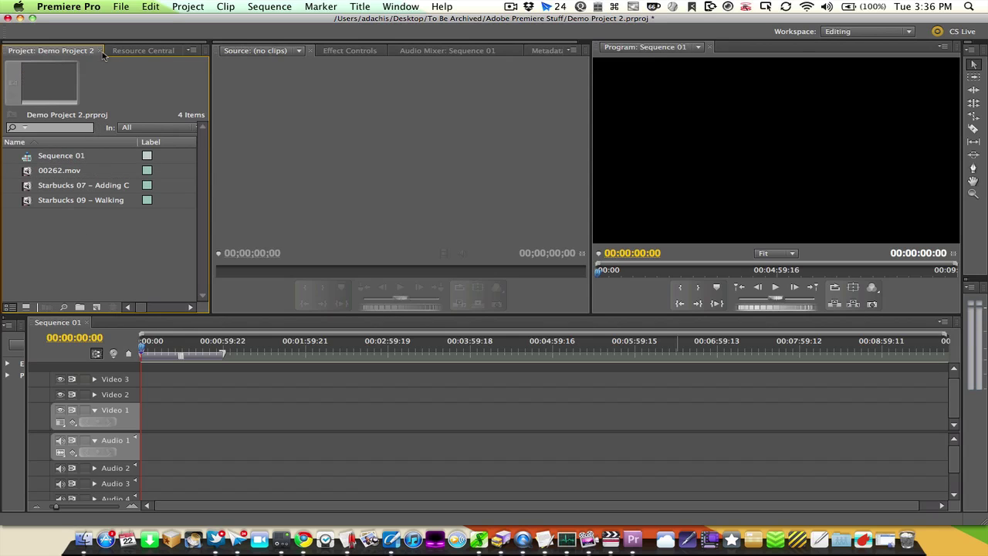
Step: Open the Capture window to view its logging and timecode fields, and close it
{"action": "left_click", "coordinate": [122, 7]}
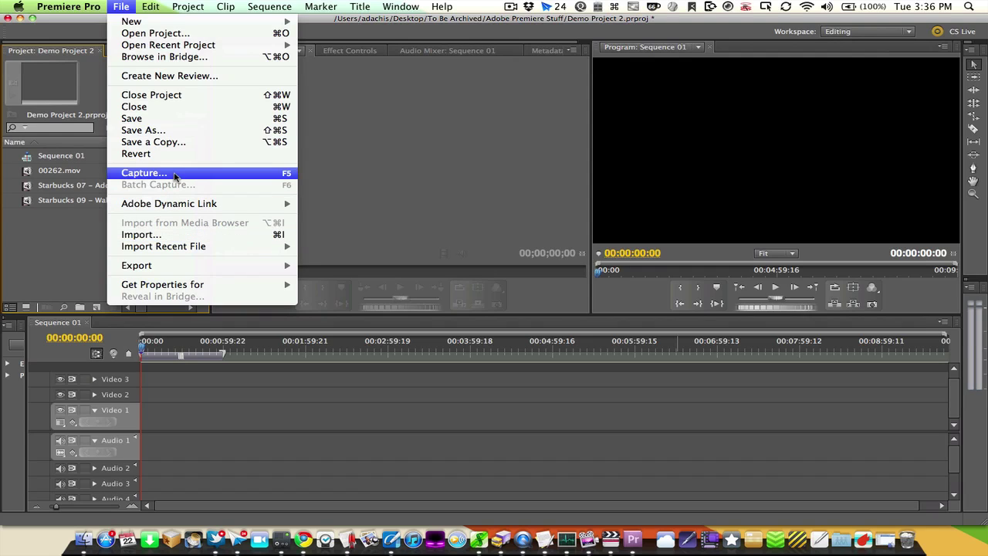
{"action": "left_click", "coordinate": [144, 173]}
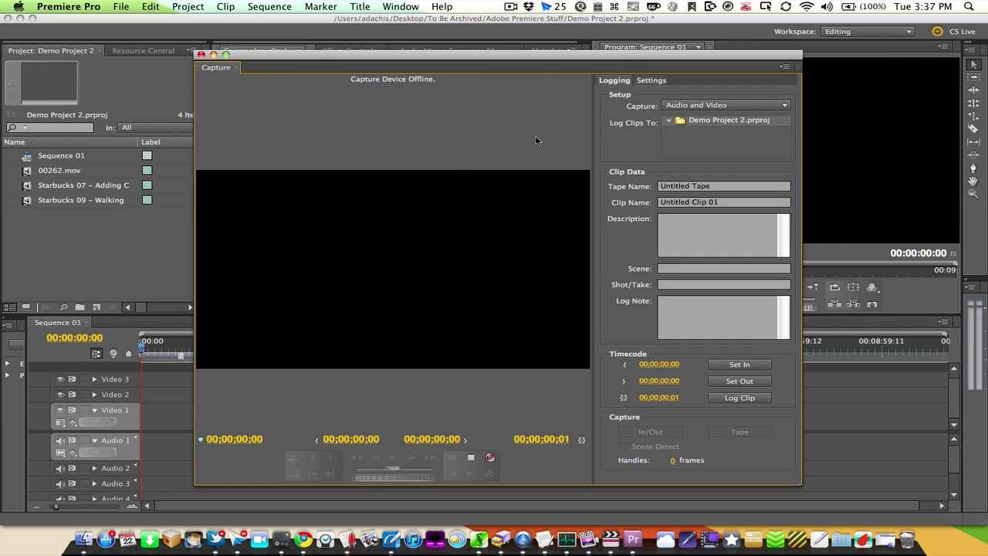
{"action": "left_click", "coordinate": [200, 55]}
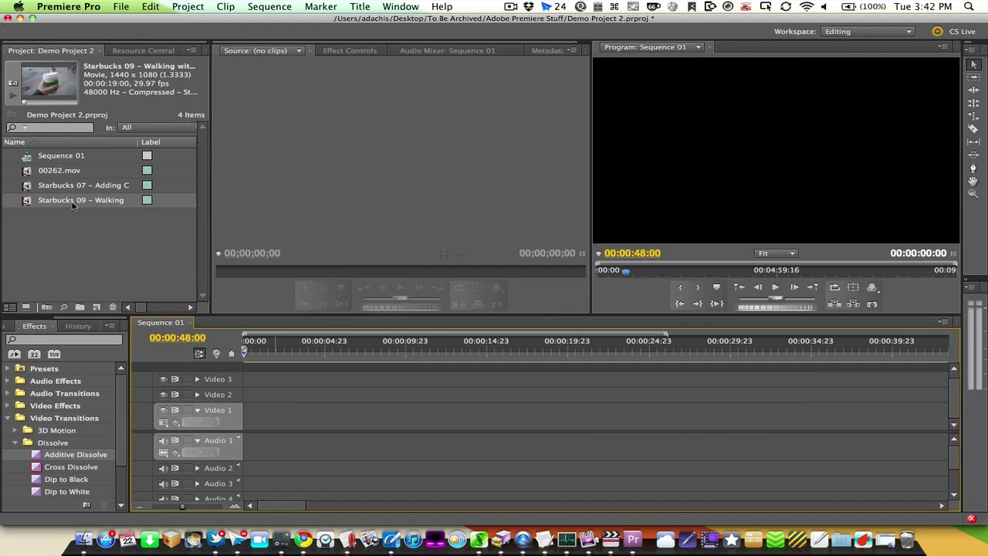
Step: Place the Starbucks 07 – Adding Cream clip at the start of Video 1, preview it, and add the Starbucks 09 – Walking clip directly after it
{"action": "left_click_drag", "start_coordinate": [62, 190], "coordinate": [249, 414]}
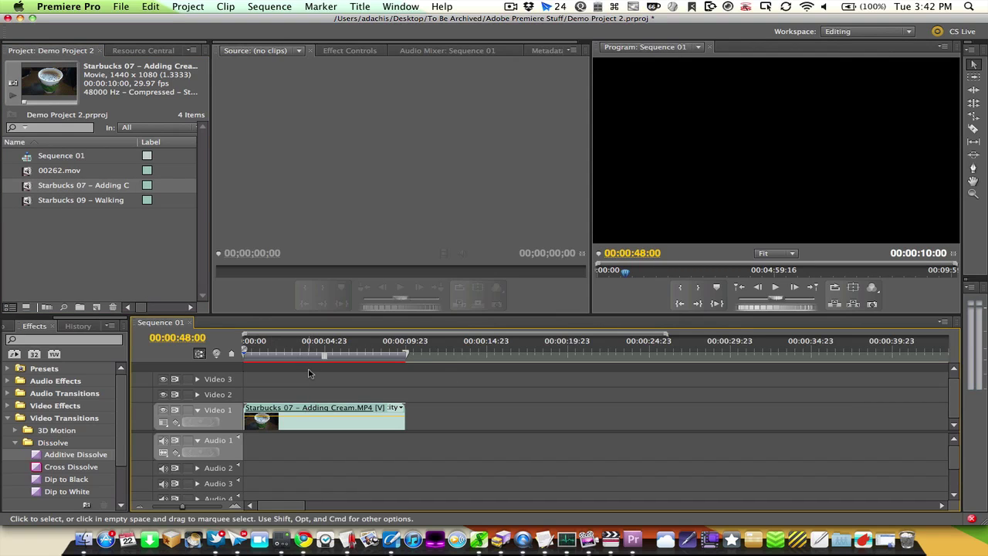
{"action": "left_click", "coordinate": [268, 348]}
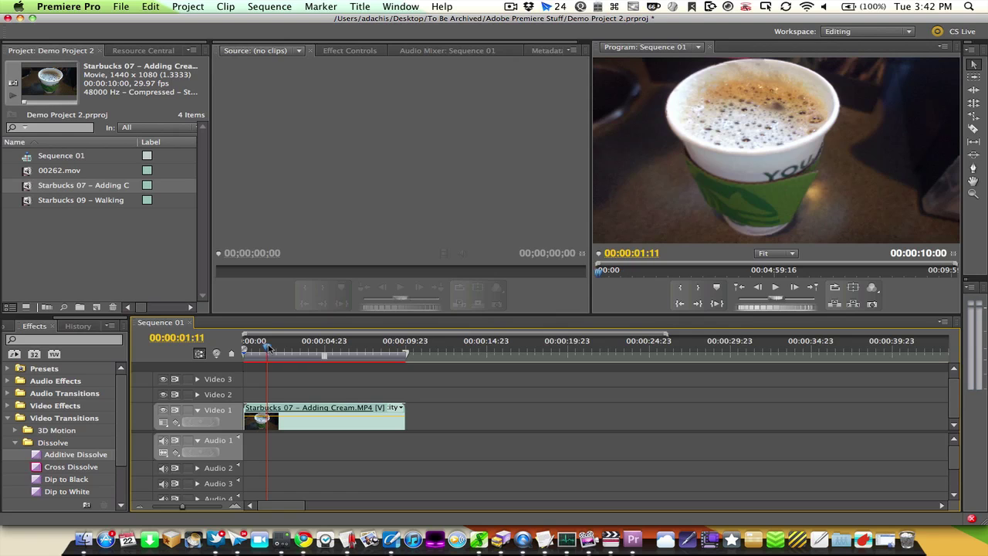
{"action": "key", "text": "space"}
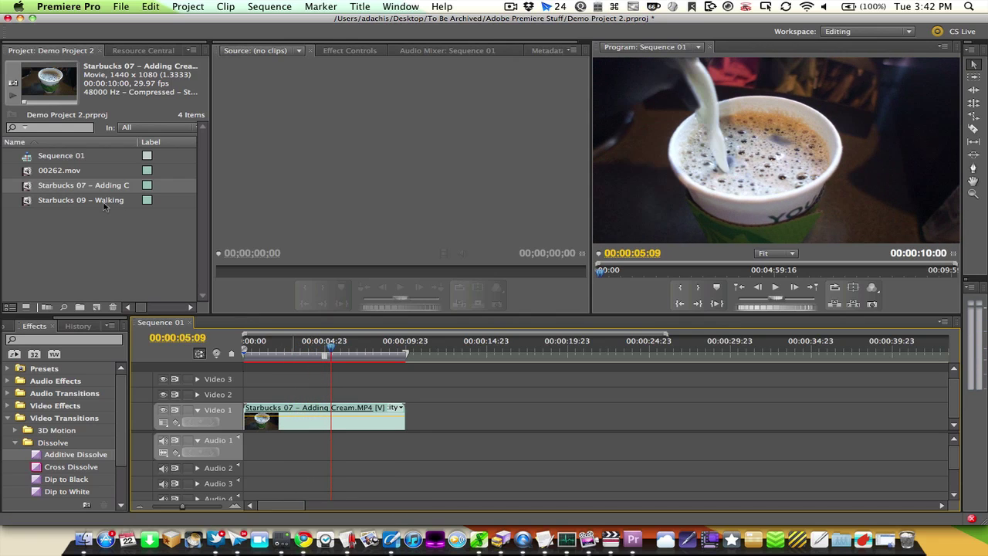
{"action": "left_click", "coordinate": [115, 203]}
{"action": "left_click_drag", "start_coordinate": [119, 212], "coordinate": [451, 421]}
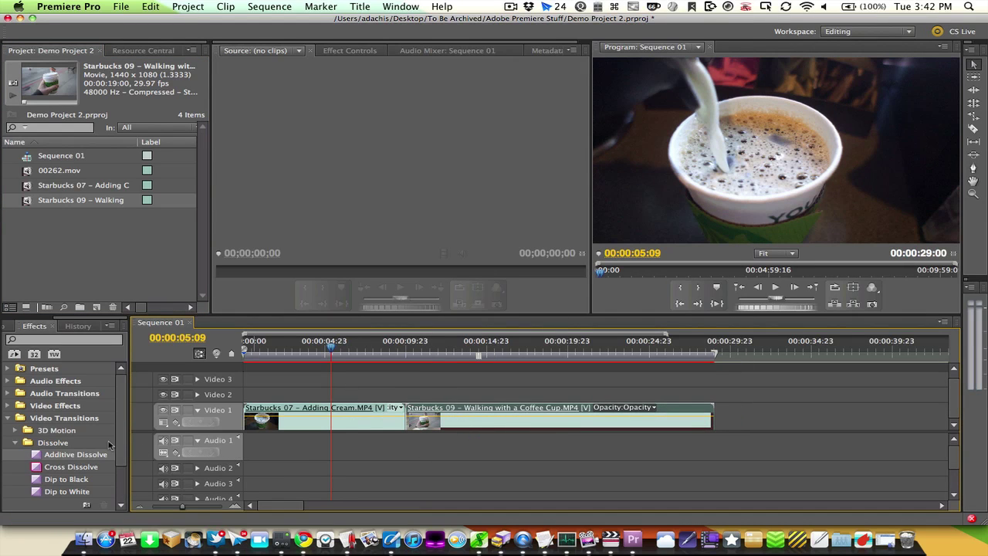
Step: Try a Cross Dissolve at the cut between the two Starbucks clips on Video 1, and remove it
{"action": "scroll", "coordinate": [108, 445], "scroll_direction": "down", "scroll_amount": 3}
{"action": "left_click_drag", "start_coordinate": [69, 421], "coordinate": [401, 419]}
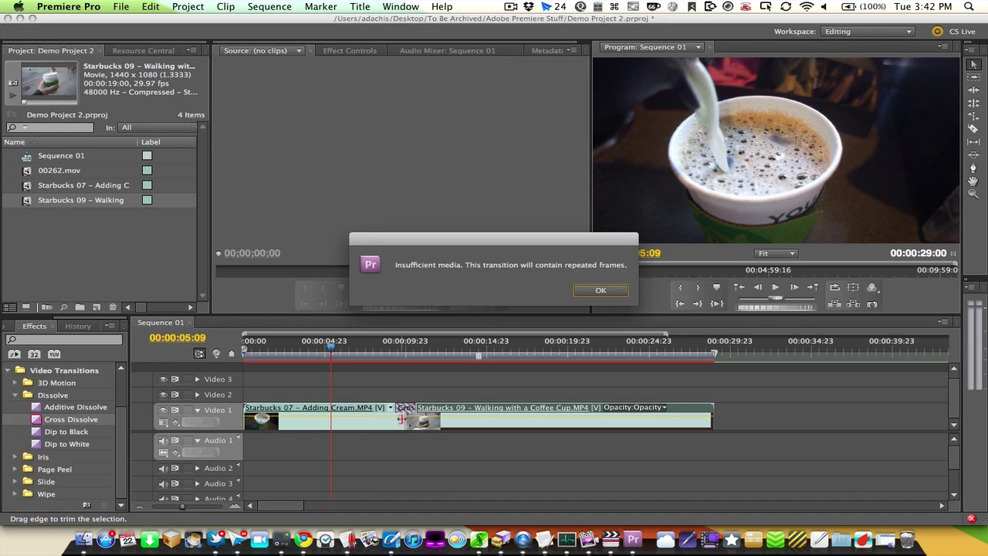
{"action": "left_click", "coordinate": [594, 291]}
{"action": "key", "text": "Delete"}
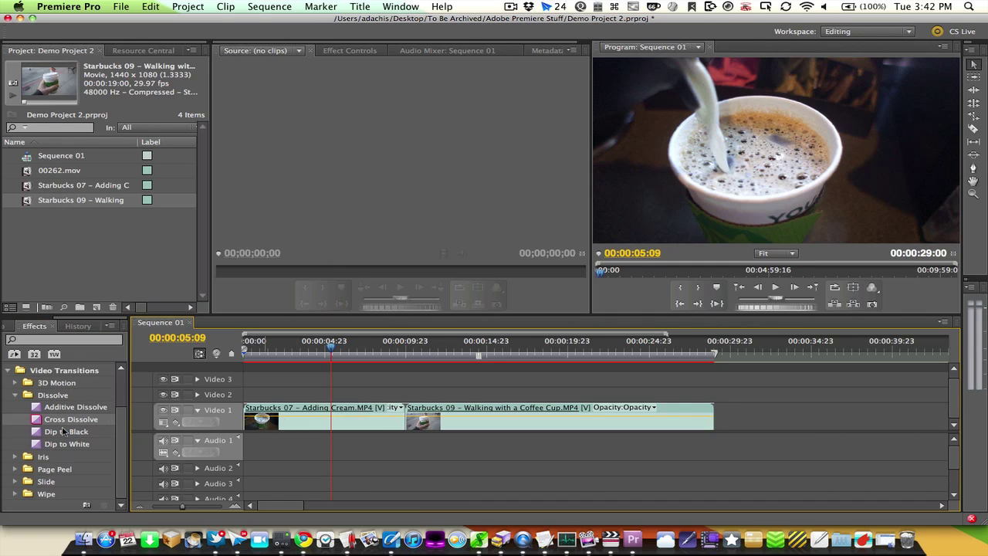
Step: Bring up the Effects panel, switch to Final Cut Pro, and demonstrate placing its Cross Dissolve video transition at the cut on V1
{"action": "left_click", "coordinate": [401, 6]}
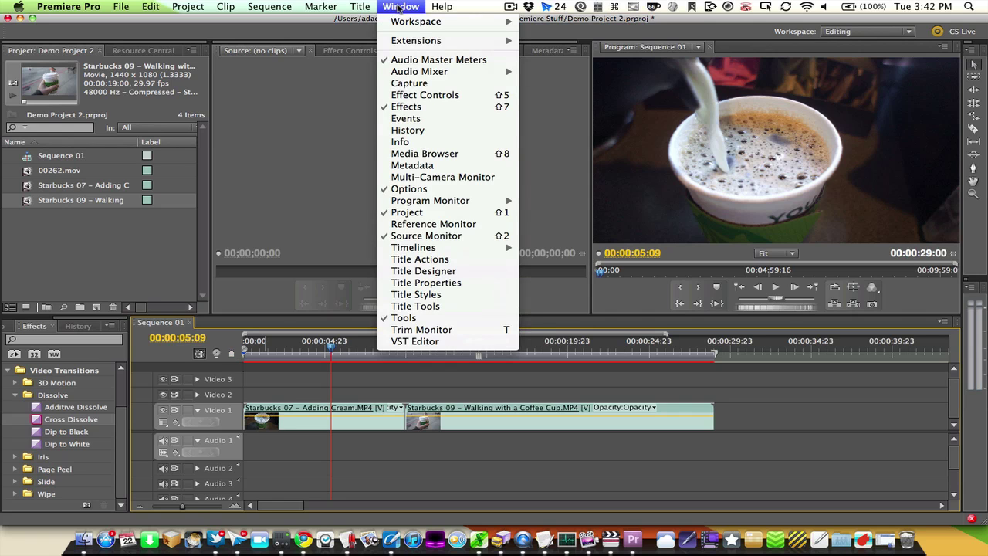
{"action": "left_click", "coordinate": [405, 108]}
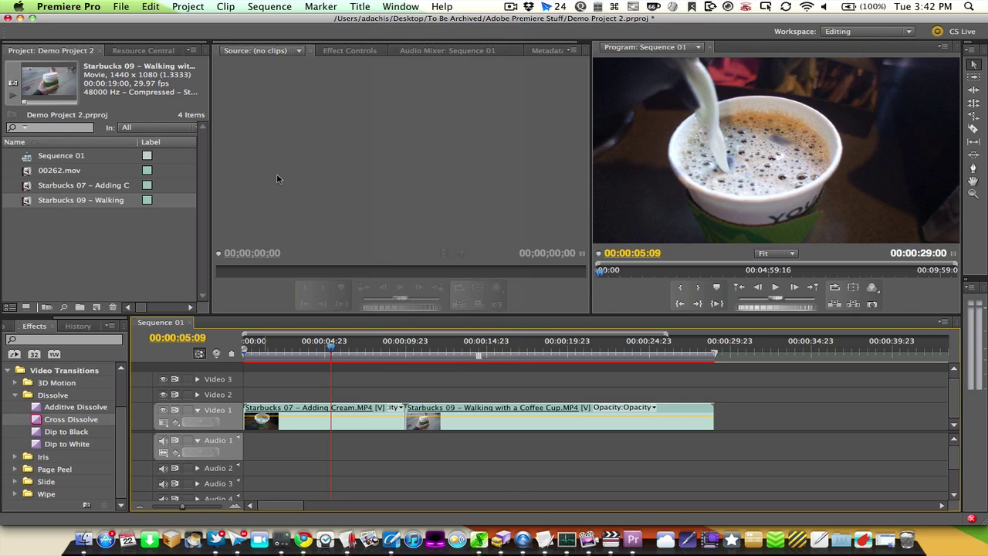
{"action": "left_click", "coordinate": [609, 540]}
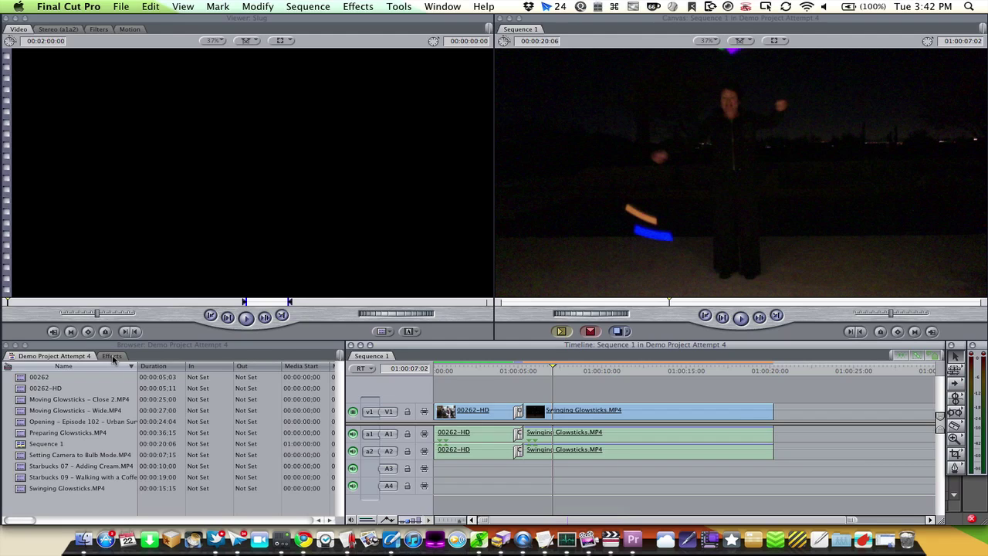
{"action": "left_click", "coordinate": [112, 356]}
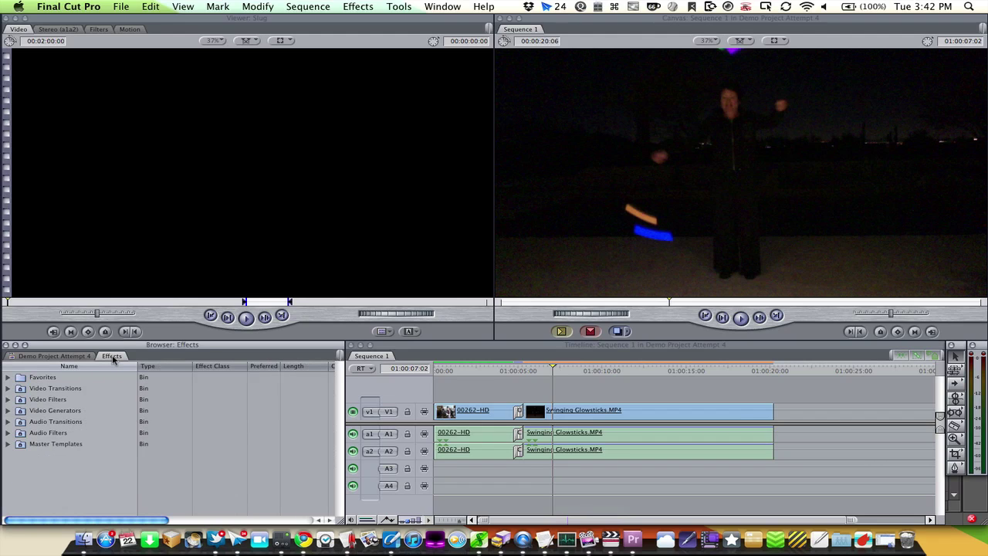
{"action": "left_click", "coordinate": [8, 388]}
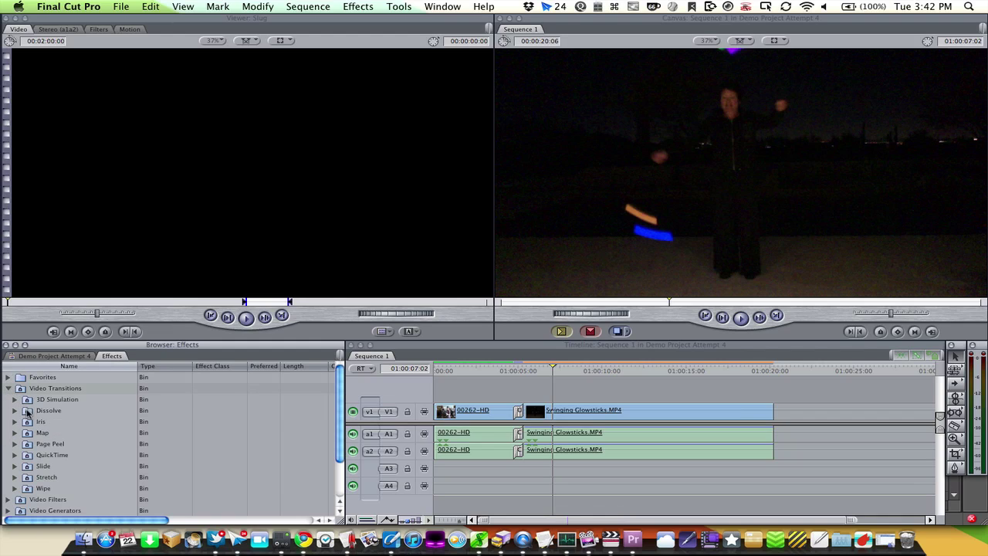
{"action": "left_click", "coordinate": [15, 410]}
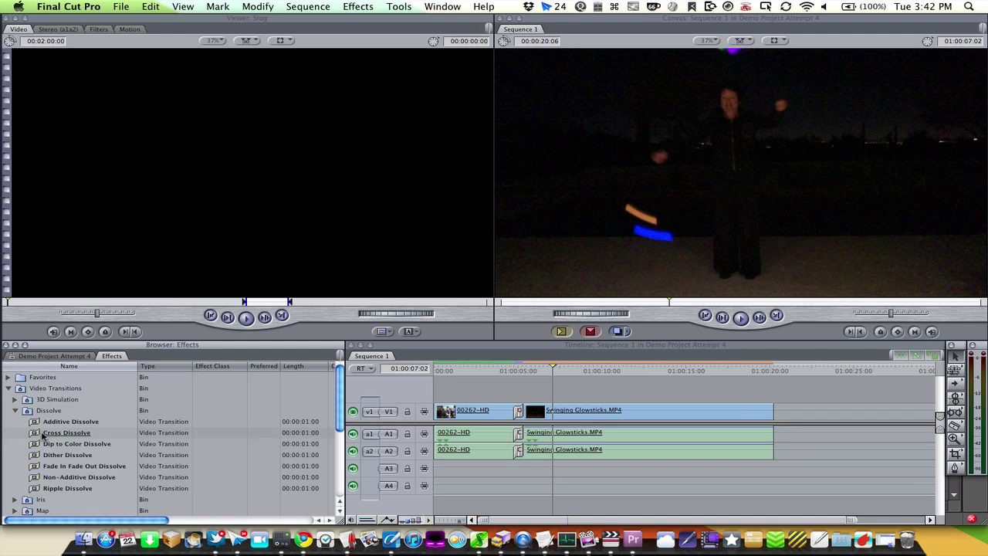
{"action": "left_click_drag", "start_coordinate": [43, 436], "coordinate": [518, 417]}
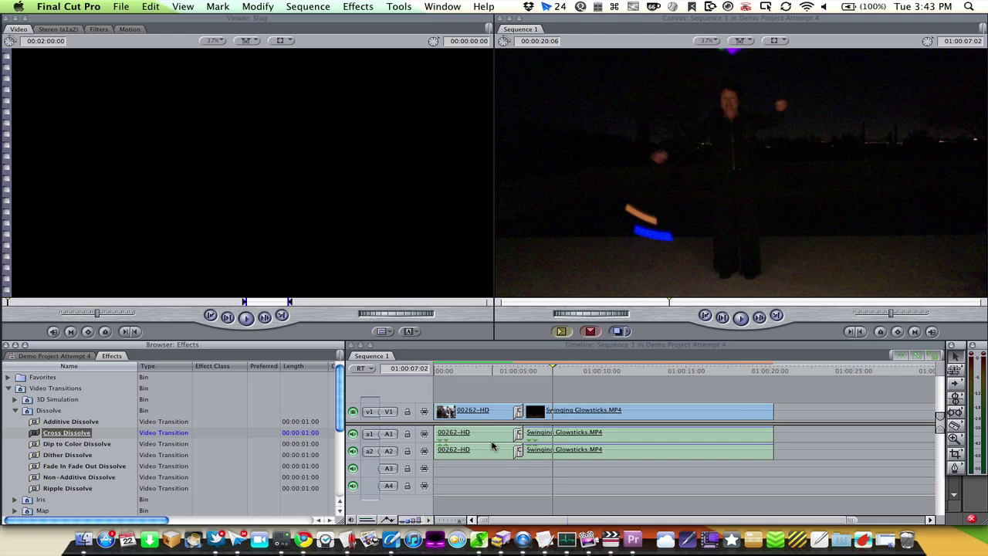
Step: Switch back to Premiere Pro and trim the end of the Starbucks 07 – Adding Cream clip to 00:00:08:23
{"action": "key", "text": "super+Tab"}
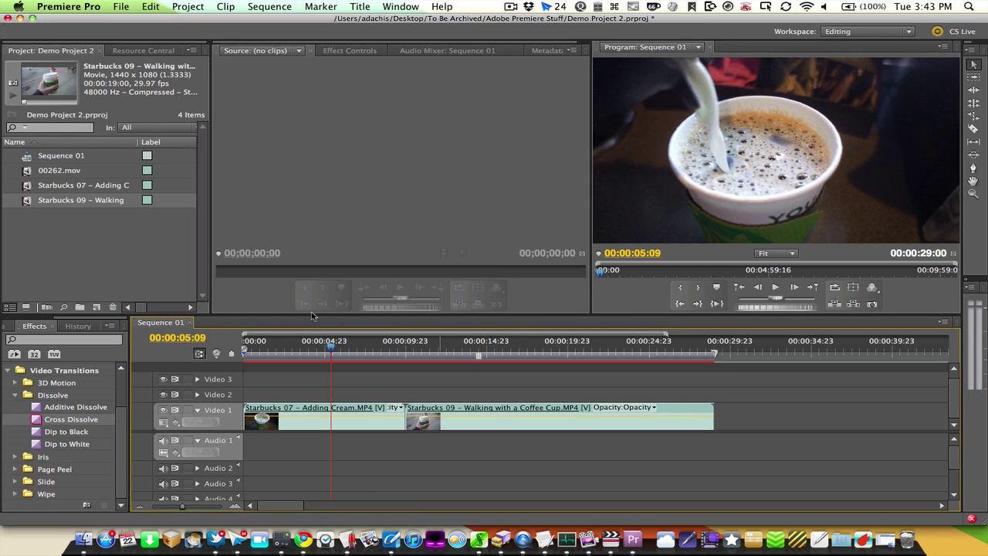
{"action": "left_click", "coordinate": [389, 353]}
{"action": "left_click_drag", "start_coordinate": [404, 421], "coordinate": [388, 423]}
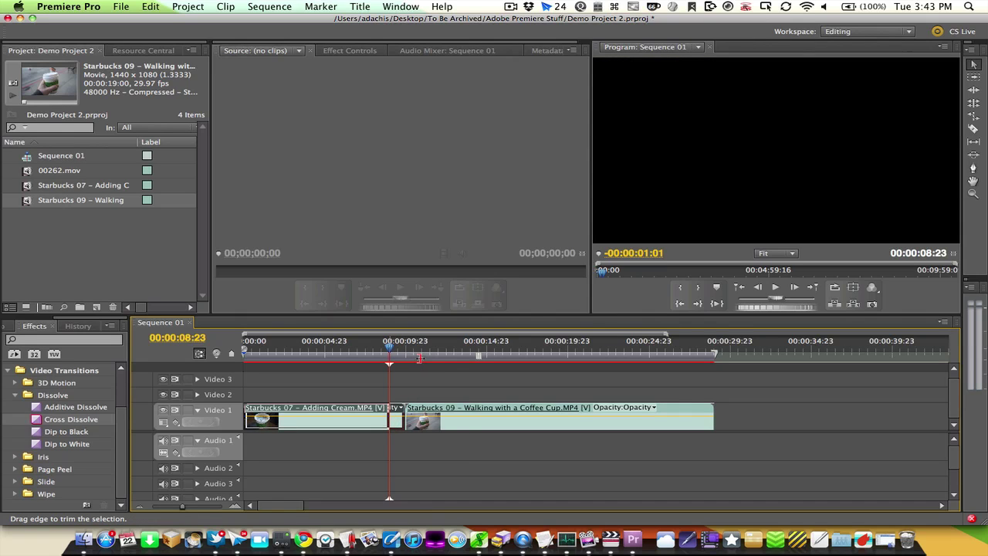
Step: Trim the start of the Starbucks 09 – Walking clip to 00:00:10:23 and move the clip against the end of the first one
{"action": "left_click", "coordinate": [419, 357]}
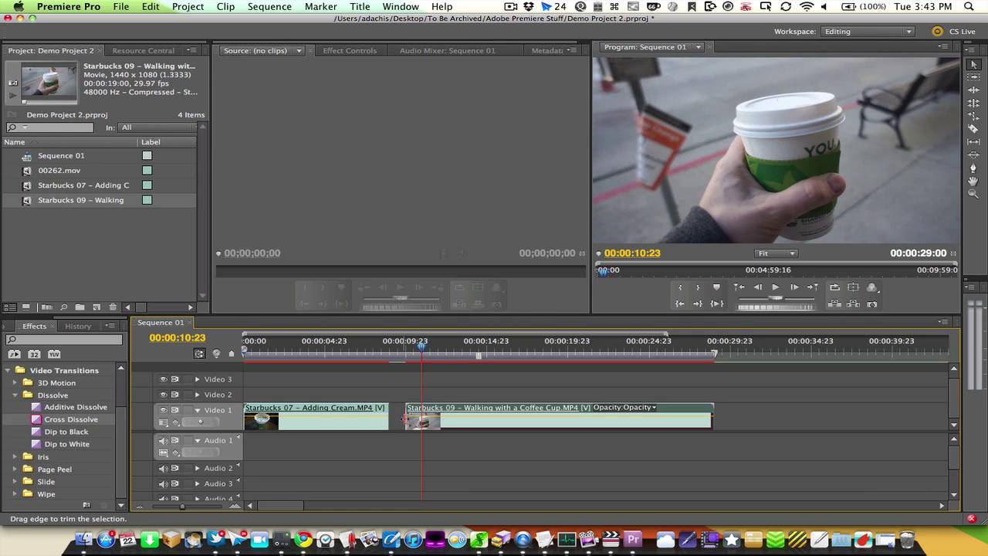
{"action": "left_click", "coordinate": [409, 420]}
{"action": "left_click_drag", "start_coordinate": [472, 426], "coordinate": [450, 427]}
Step: Apply a Cross Dissolve at the cut between the two trimmed clips and play the sequence through the transition
{"action": "left_click_drag", "start_coordinate": [44, 422], "coordinate": [389, 422]}
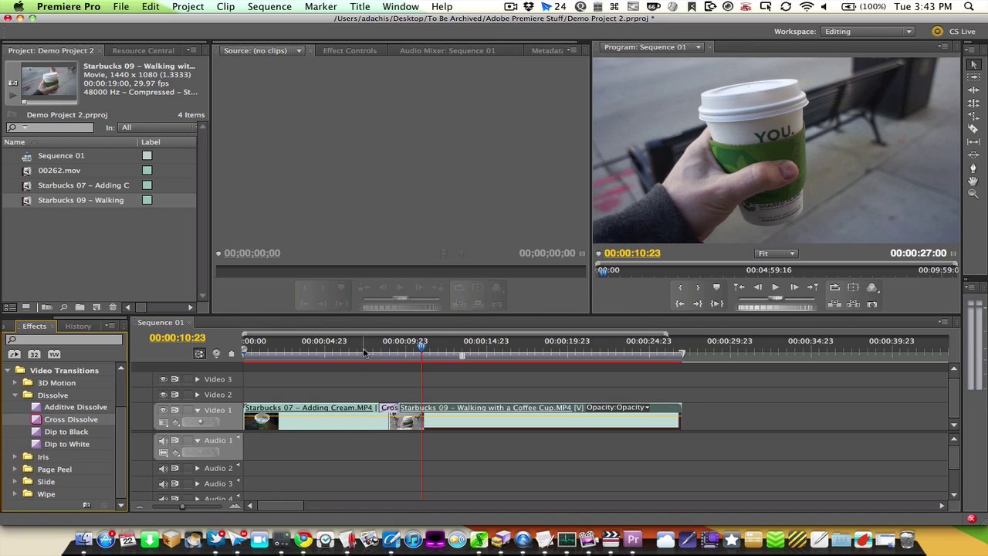
{"action": "left_click", "coordinate": [363, 352]}
{"action": "key", "text": "space"}
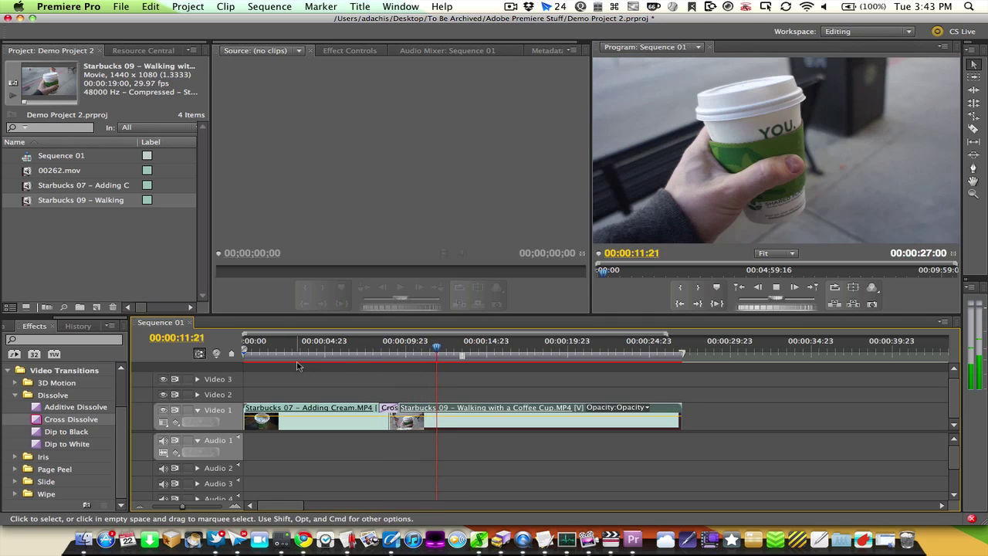
{"action": "key", "text": "space"}
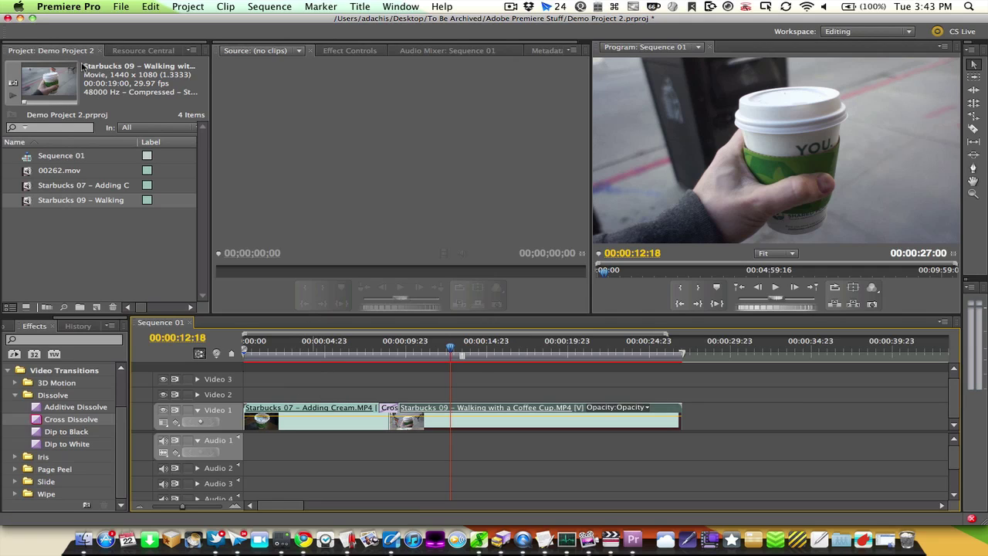
Step: Open the media export settings for the sequence, try matching the sequence settings, and review the format list, keeping QuickTime
{"action": "left_click", "coordinate": [121, 7]}
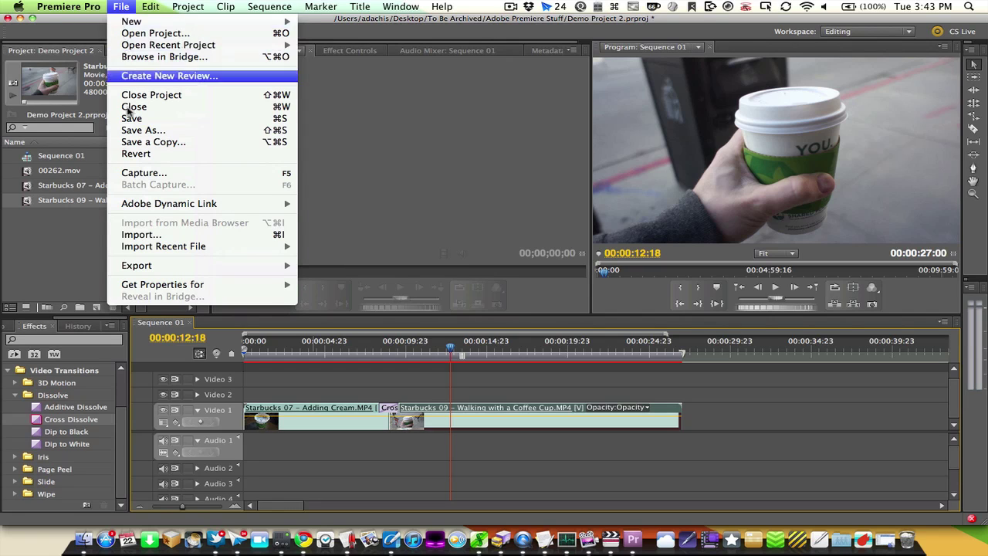
{"action": "mouse_move", "coordinate": [136, 268]}
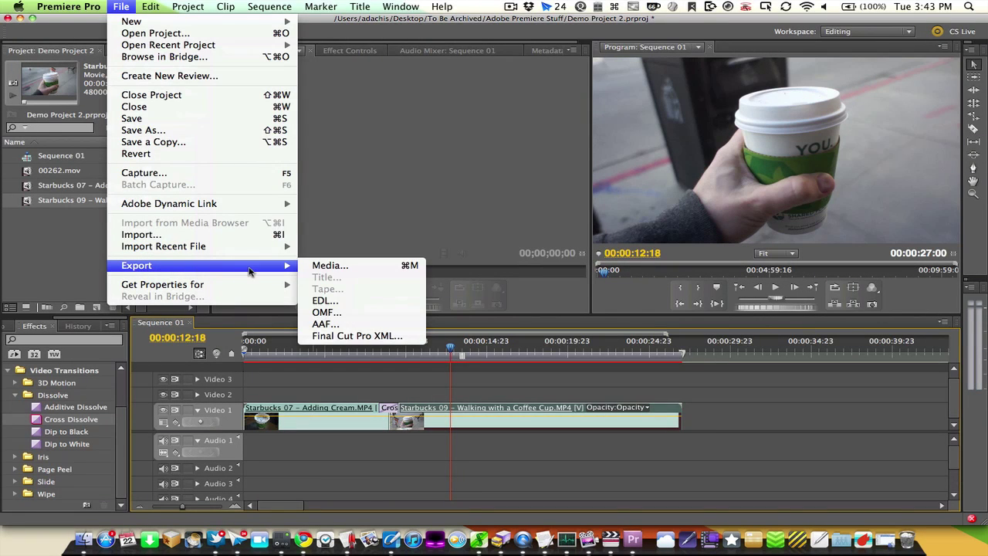
{"action": "left_click", "coordinate": [327, 267]}
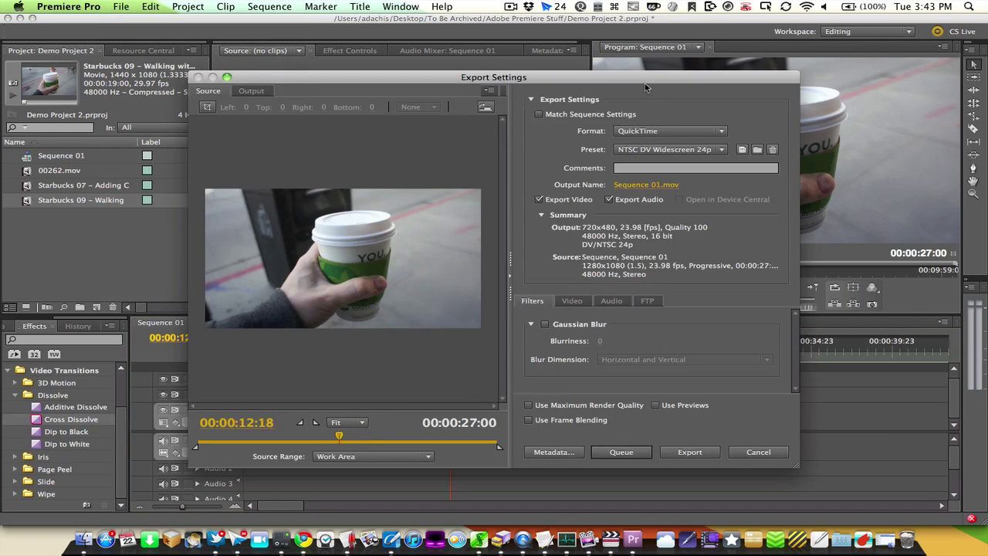
{"action": "left_click_drag", "start_coordinate": [647, 81], "coordinate": [634, 81]}
{"action": "left_click", "coordinate": [595, 115]}
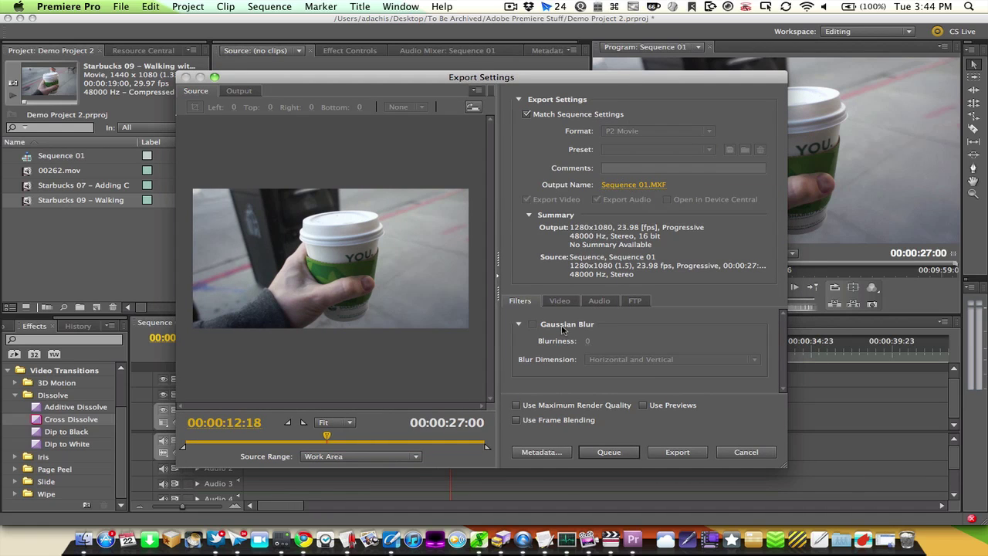
{"action": "left_click", "coordinate": [584, 115]}
{"action": "left_click", "coordinate": [645, 131]}
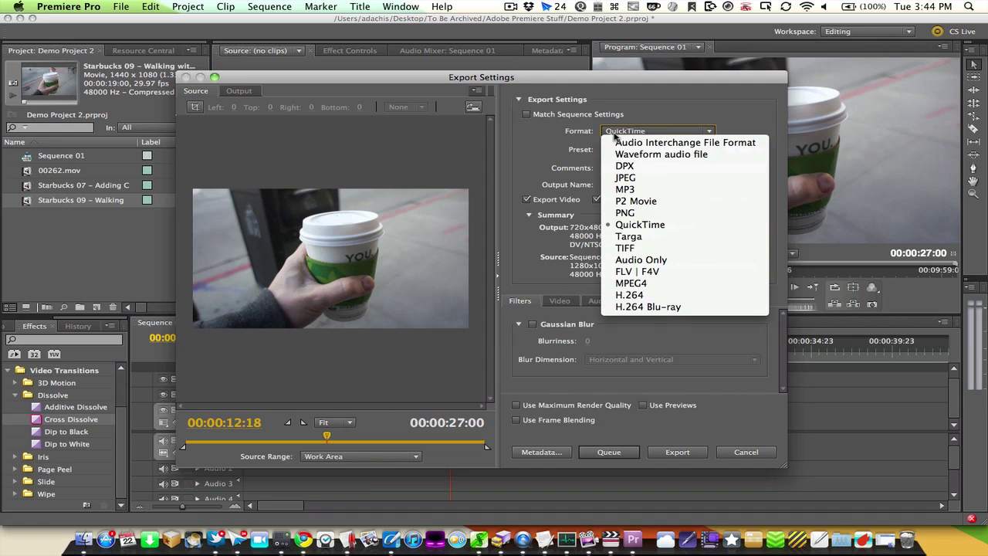
{"action": "left_click", "coordinate": [639, 225]}
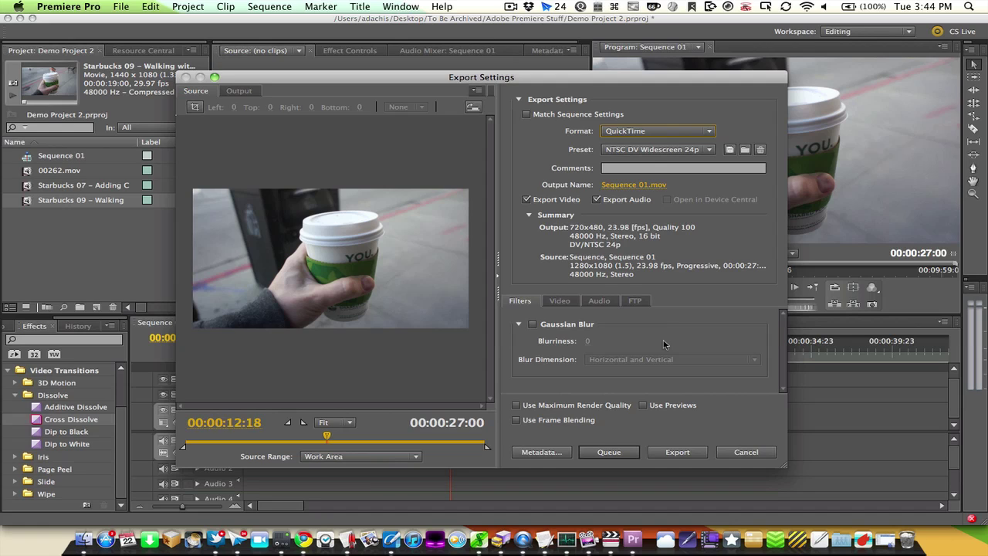
Step: Examine the Gaussian Blur filter and the available video codecs in the export settings
{"action": "left_click", "coordinate": [530, 325]}
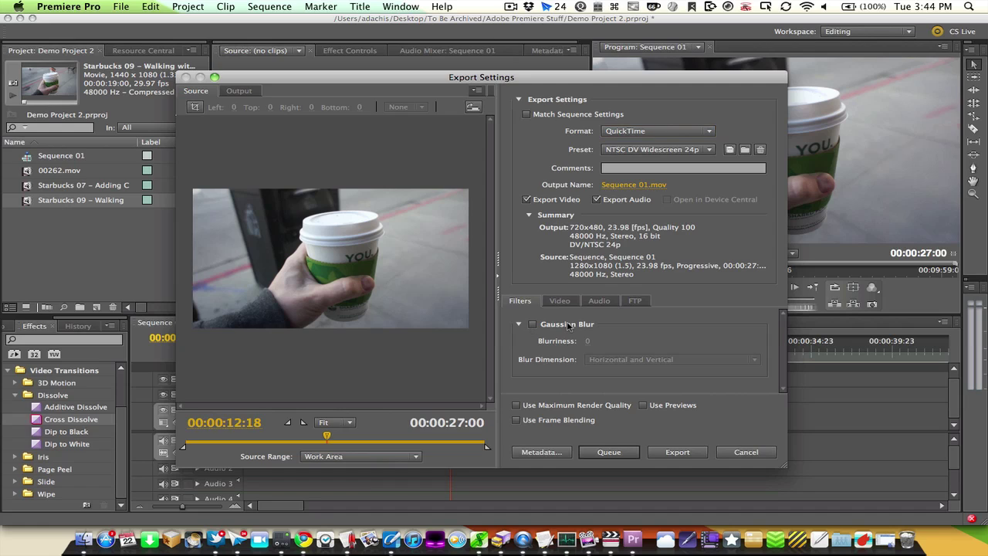
{"action": "left_click", "coordinate": [520, 324]}
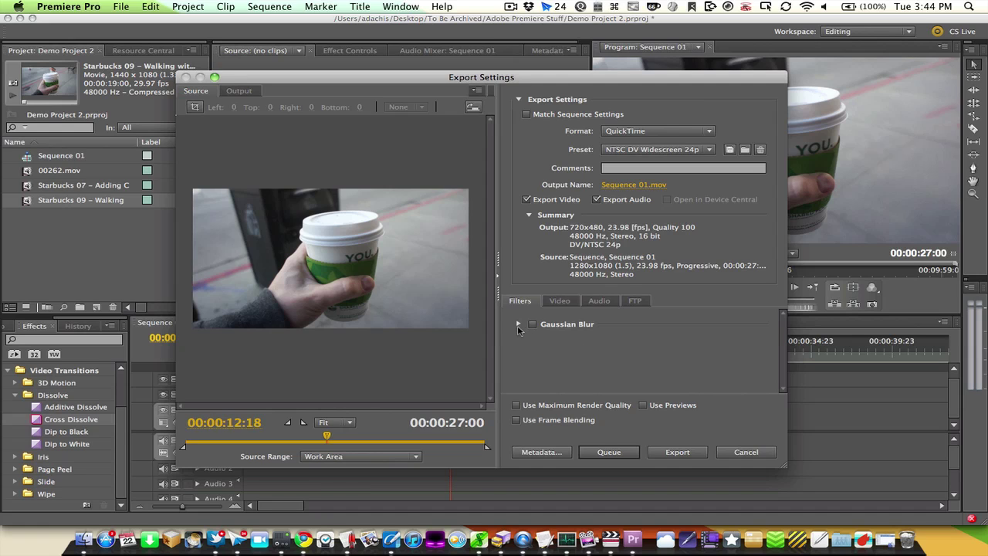
{"action": "left_click", "coordinate": [556, 301]}
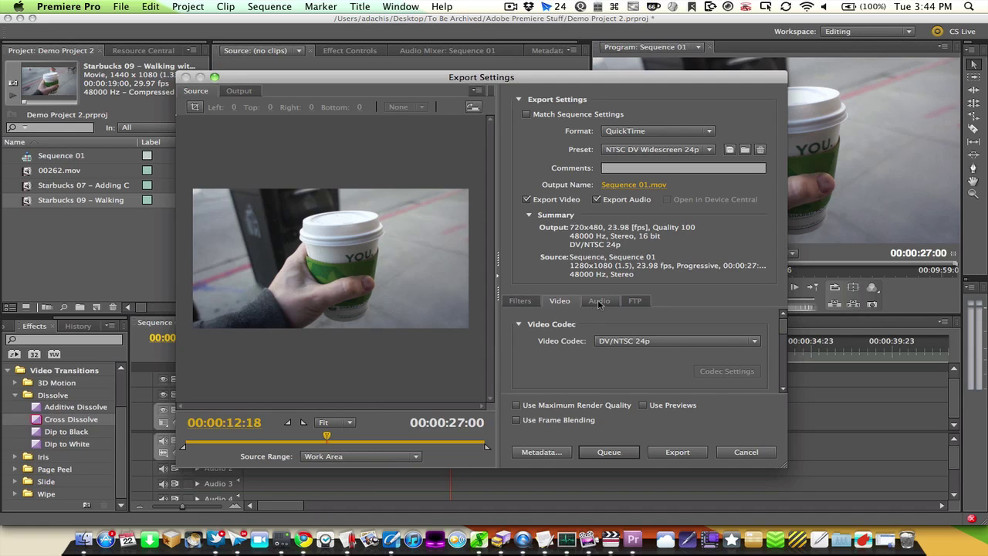
{"action": "left_click", "coordinate": [603, 342]}
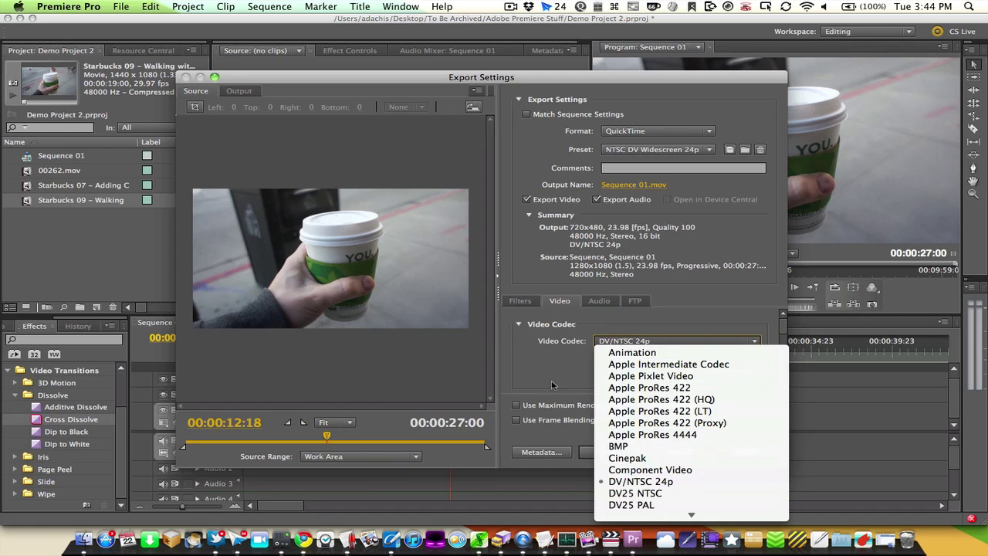
{"action": "left_click", "coordinate": [528, 380]}
Step: Examine the available audio codecs and the FTP upload fields in the export settings
{"action": "left_click", "coordinate": [600, 301]}
{"action": "left_click", "coordinate": [609, 340]}
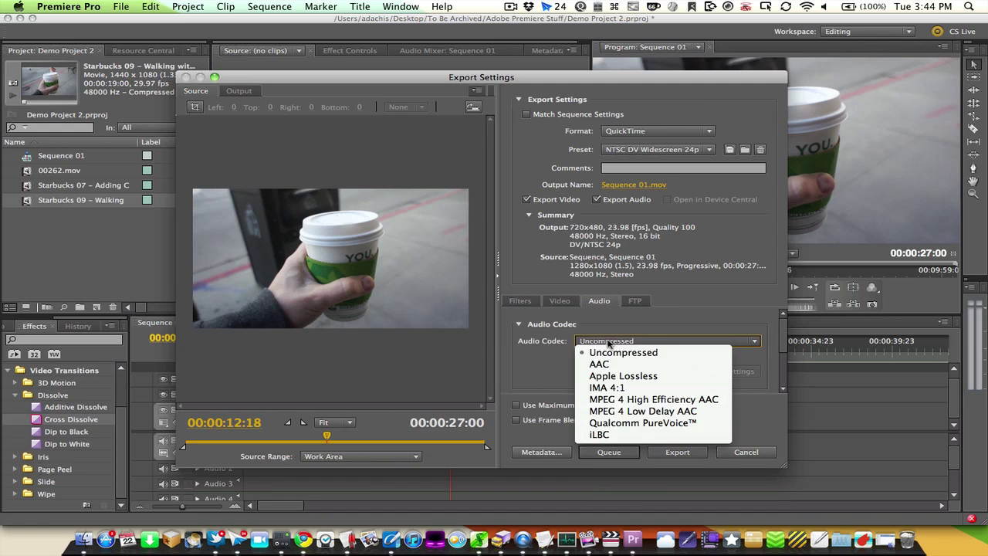
{"action": "left_click", "coordinate": [646, 302]}
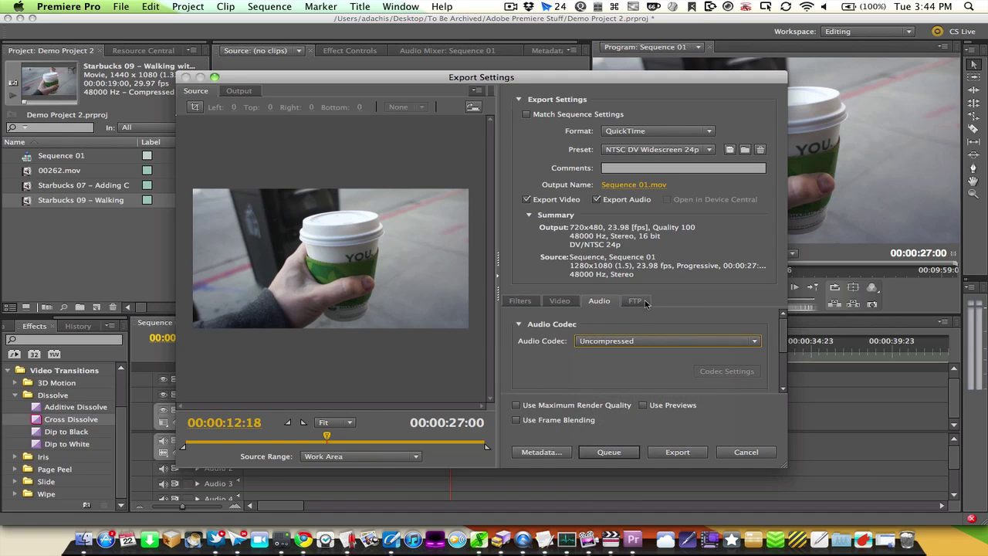
{"action": "left_click", "coordinate": [635, 301]}
{"action": "scroll", "coordinate": [639, 319], "scroll_direction": "down", "scroll_amount": 5}
{"action": "scroll", "coordinate": [639, 319], "scroll_direction": "up", "scroll_amount": 5}
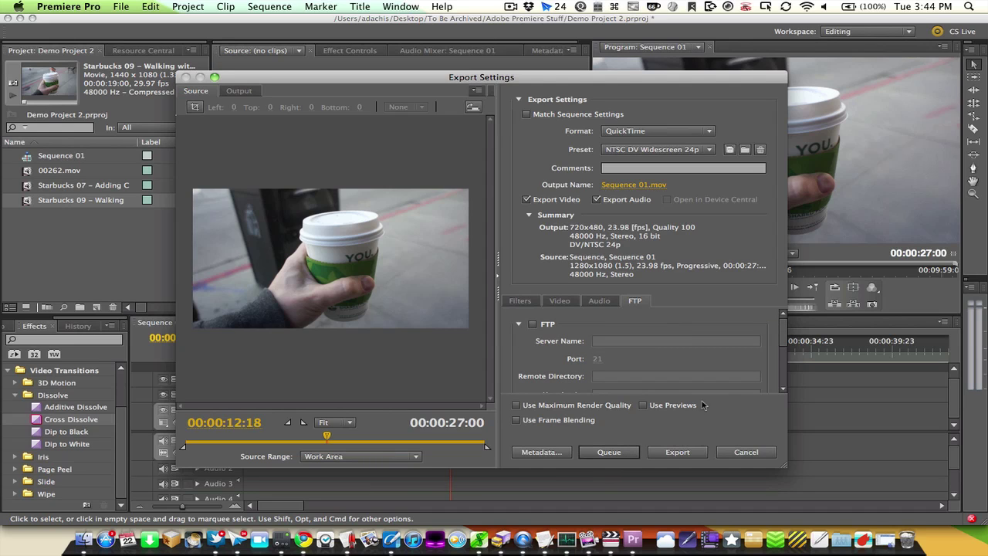
Step: Compare the export's source and output previews, and cancel the export
{"action": "left_click", "coordinate": [234, 92]}
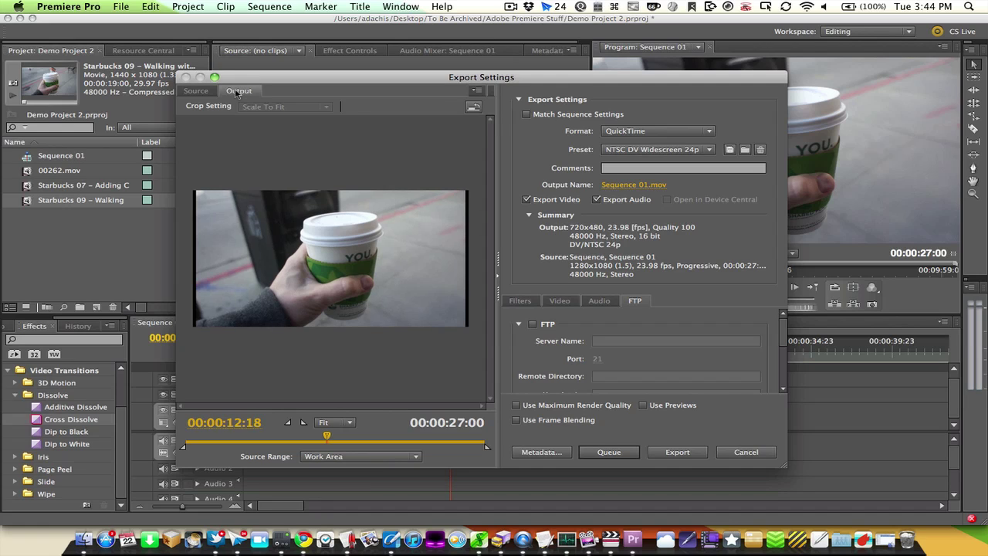
{"action": "left_click", "coordinate": [213, 93]}
{"action": "left_click", "coordinate": [239, 93]}
{"action": "left_click", "coordinate": [210, 92]}
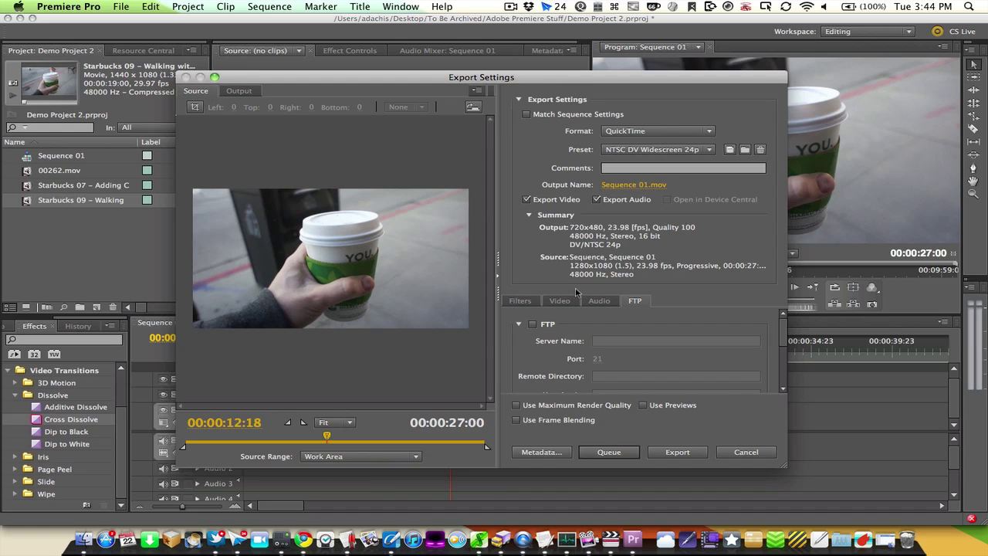
{"action": "left_click", "coordinate": [744, 453]}
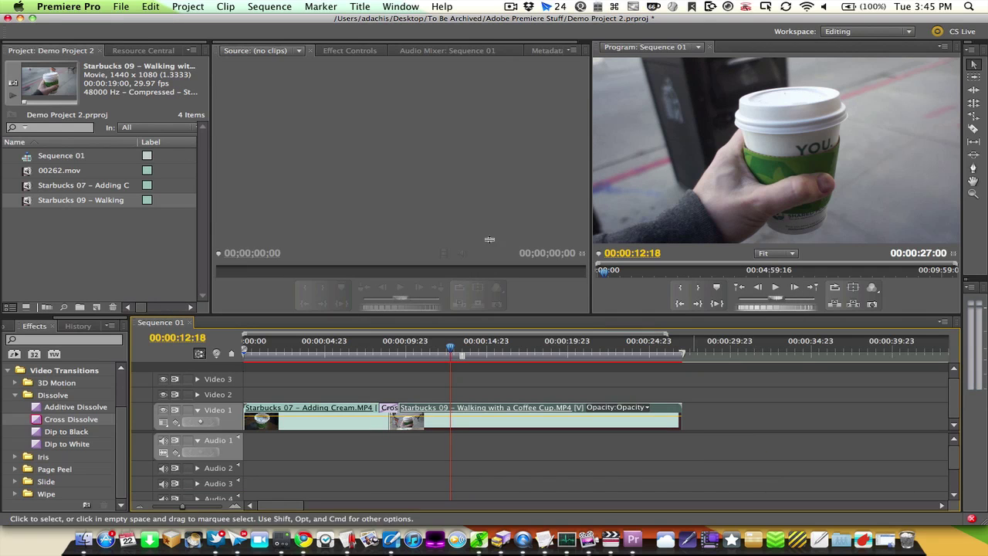
Step: View the other export types for the sequence, such as AAF and Final Cut Pro XML, without exporting
{"action": "left_click", "coordinate": [120, 7]}
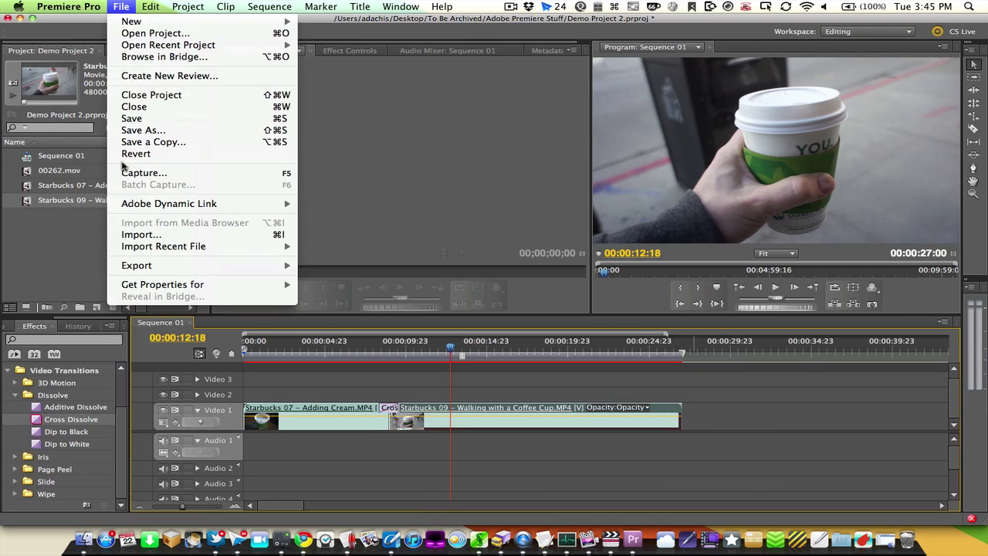
{"action": "mouse_move", "coordinate": [143, 270]}
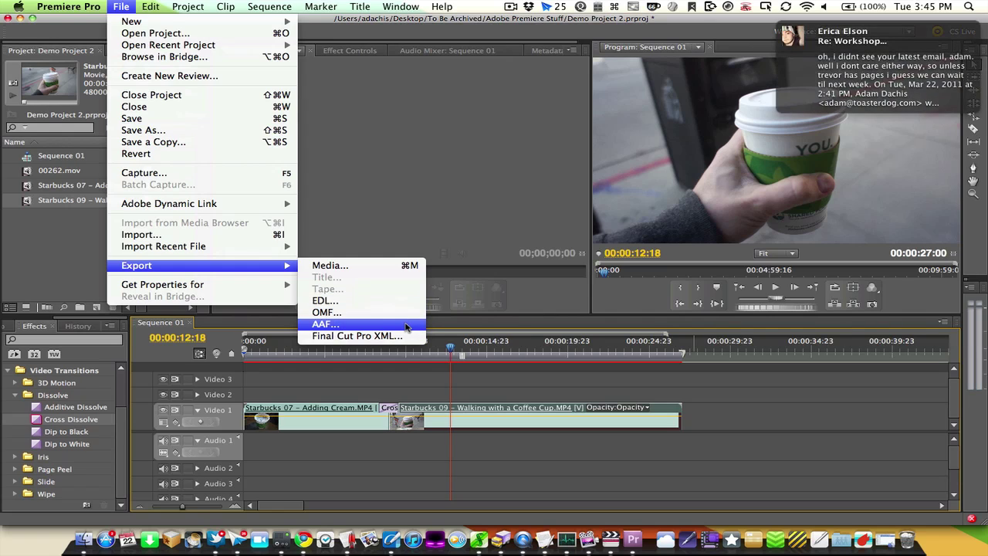
{"action": "key", "text": "Escape"}
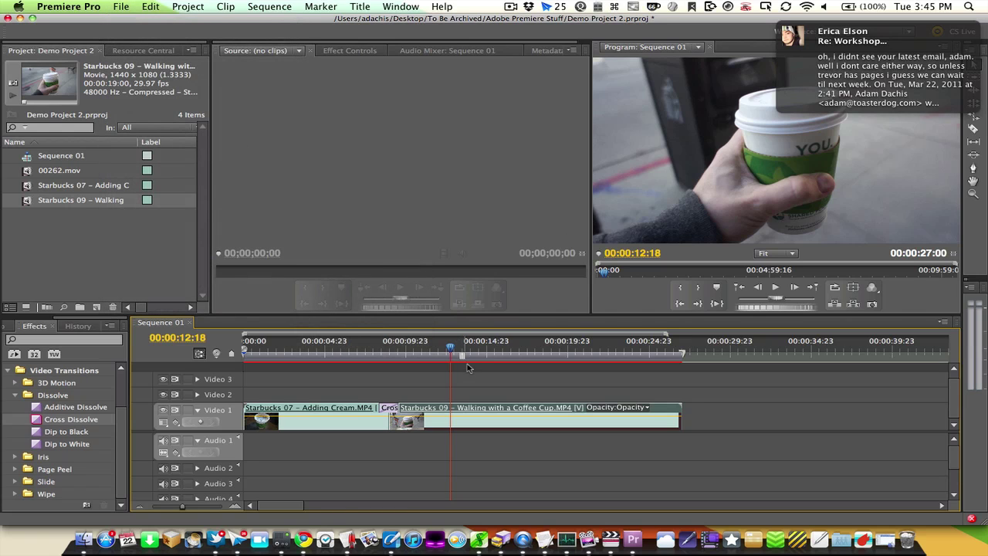
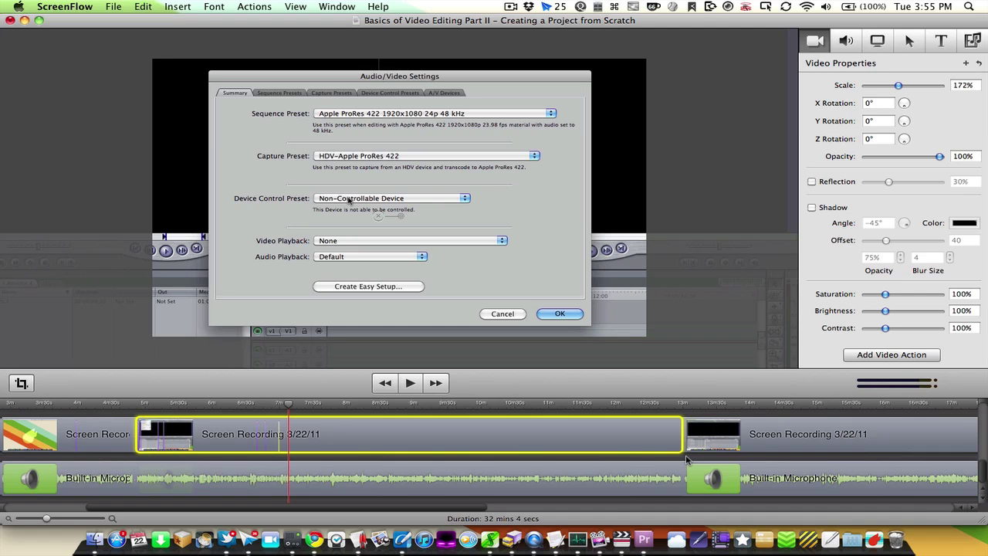
Step: View the end of the ScreenFlow timeline, the screen recording properties and the media in the document
{"action": "scroll", "coordinate": [664, 463], "scroll_direction": "right", "scroll_amount": 10}
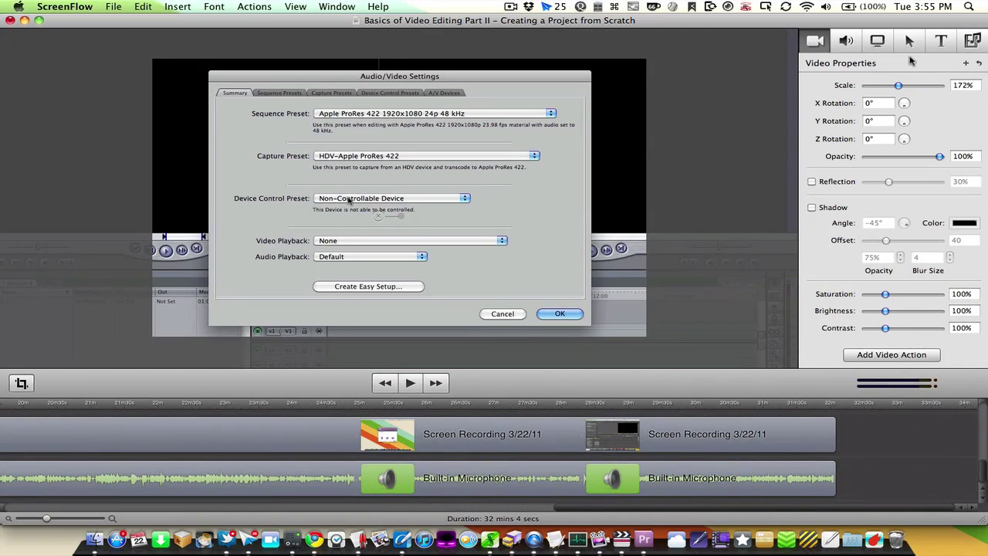
{"action": "left_click", "coordinate": [874, 45]}
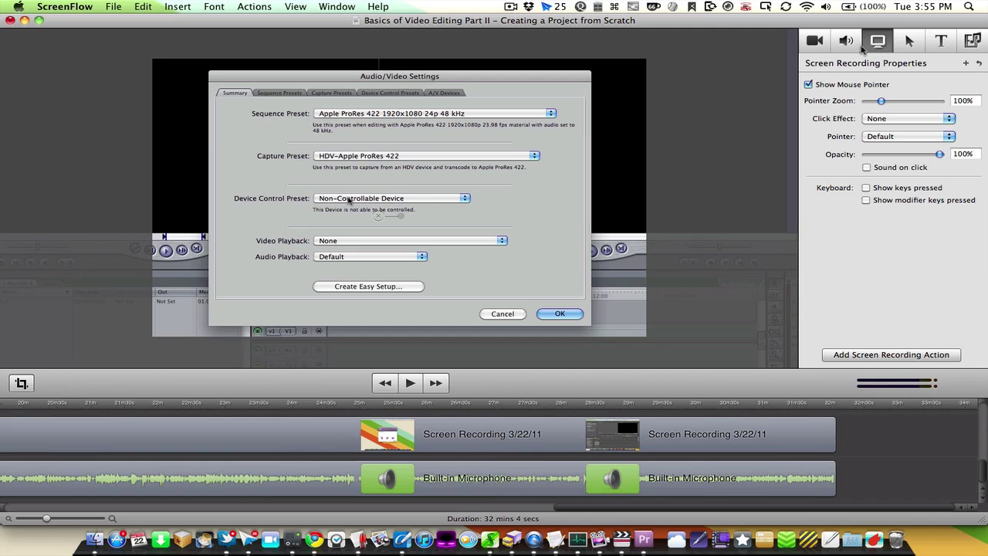
{"action": "left_click", "coordinate": [972, 40]}
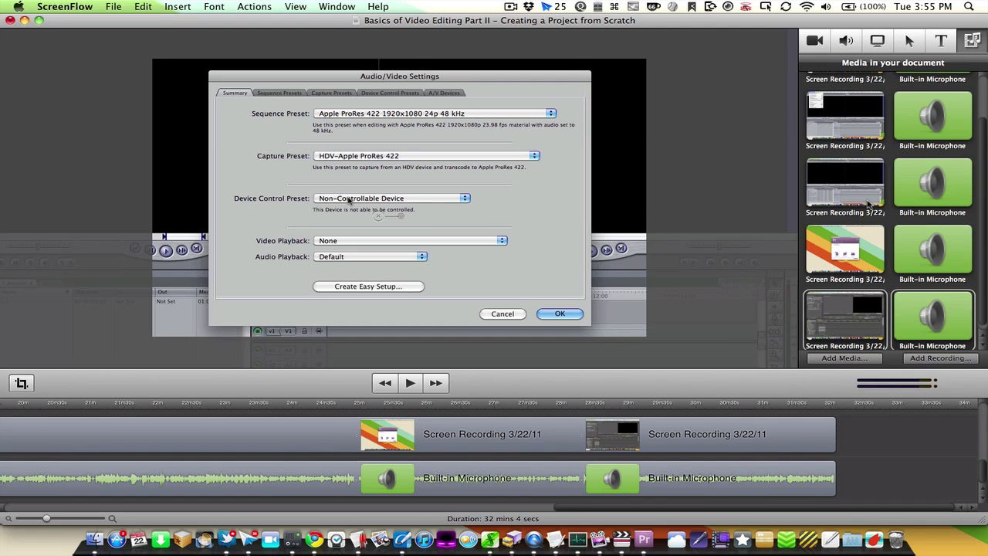
Step: Add the orange-and-green striped screen recording to the timeline's end, overlapping the last clip, and list the transitions available for the overlap
{"action": "left_click", "coordinate": [876, 251]}
{"action": "left_click_drag", "start_coordinate": [876, 251], "coordinate": [851, 440]}
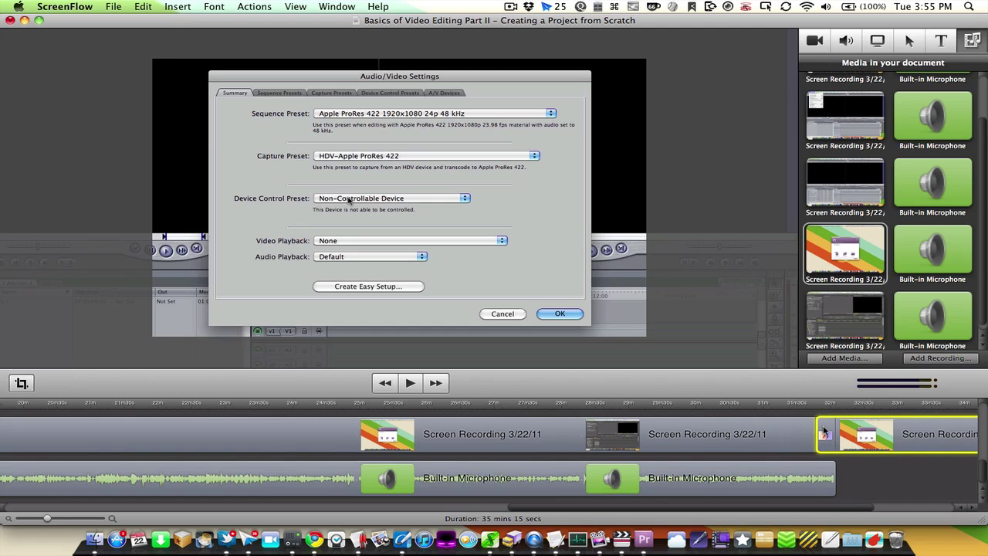
{"action": "left_click", "coordinate": [824, 432]}
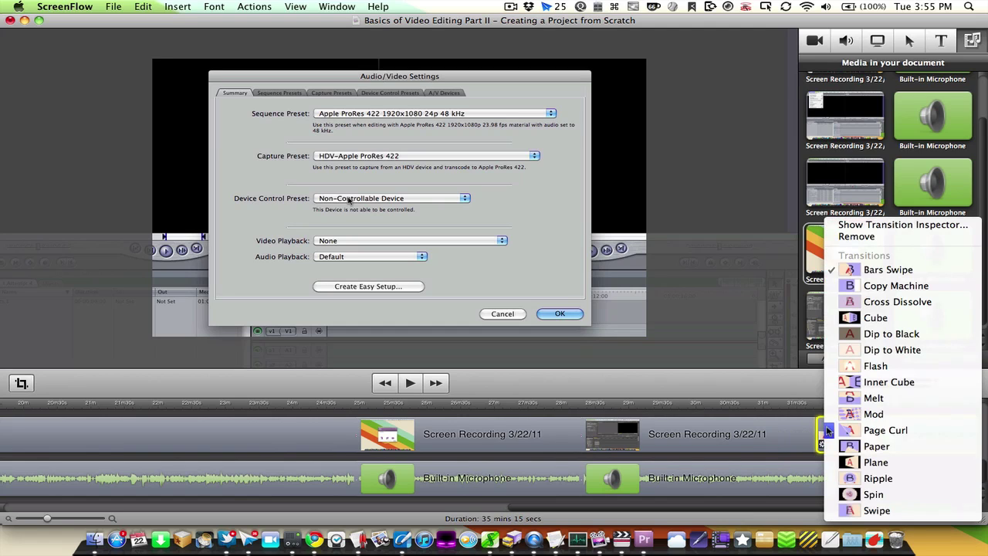
Step: Dismiss the transition choices and delete the added screen recording clip from the timeline's end
{"action": "left_click", "coordinate": [878, 450]}
{"action": "key", "text": "Delete"}
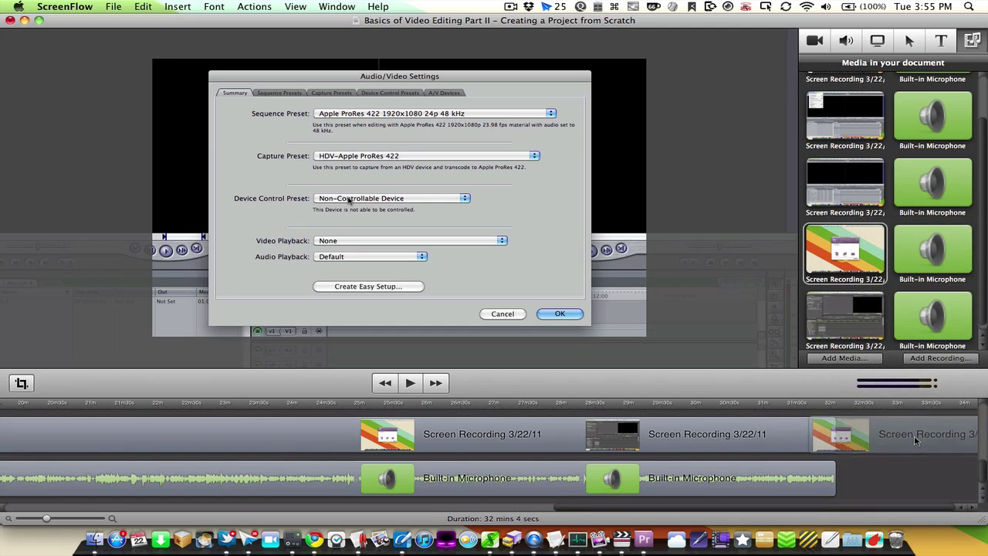
{"action": "scroll", "coordinate": [915, 440], "scroll_direction": "left", "scroll_amount": 15}
{"action": "scroll", "coordinate": [915, 438], "scroll_direction": "left", "scroll_amount": 2}
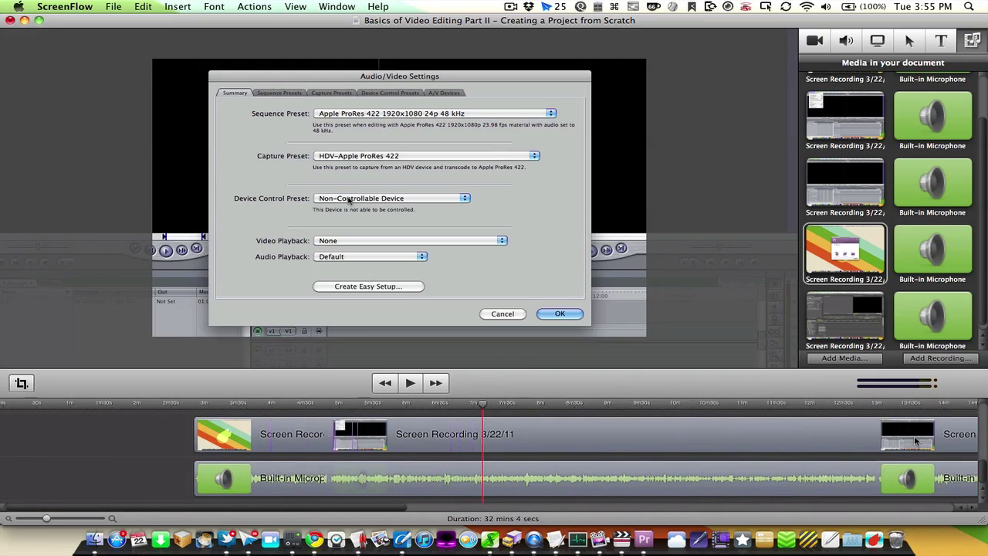